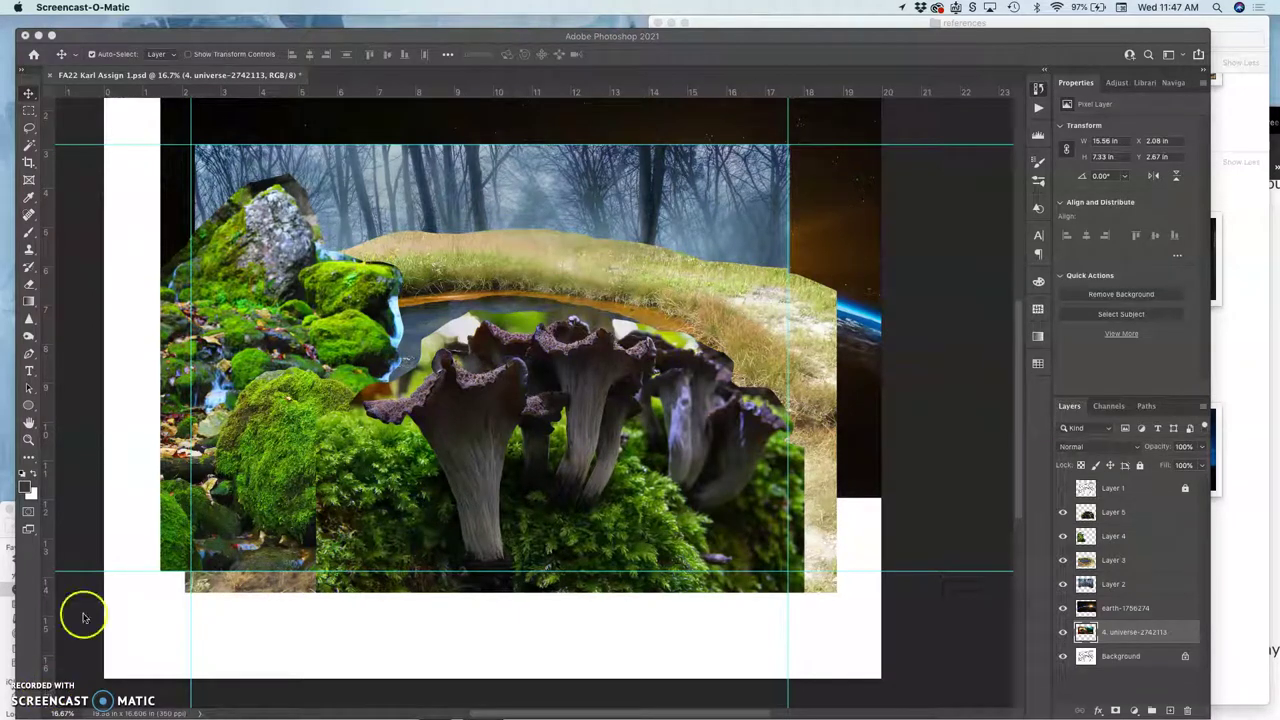
- Hide the mushroom, mossy rocks, pond, foggy forest and earth layers to reveal the nebula
click(1063, 512)
click(1063, 536)
click(1063, 560)
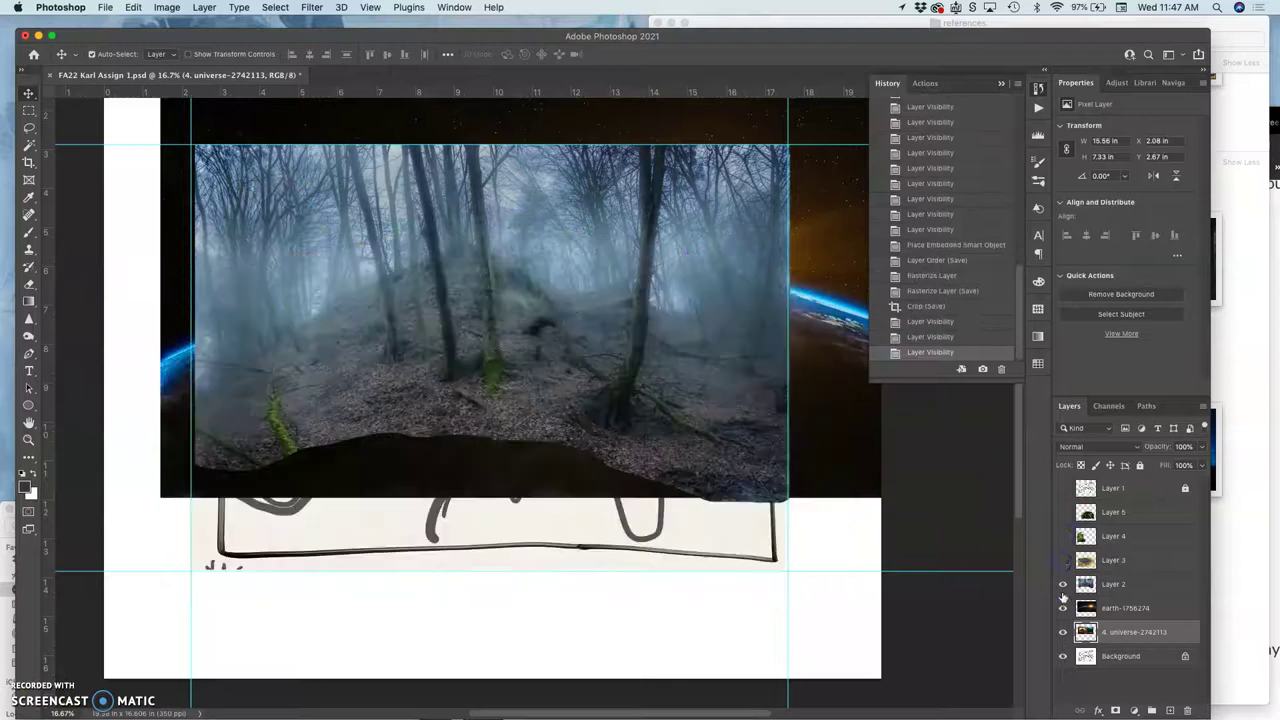
click(1063, 584)
click(1063, 608)
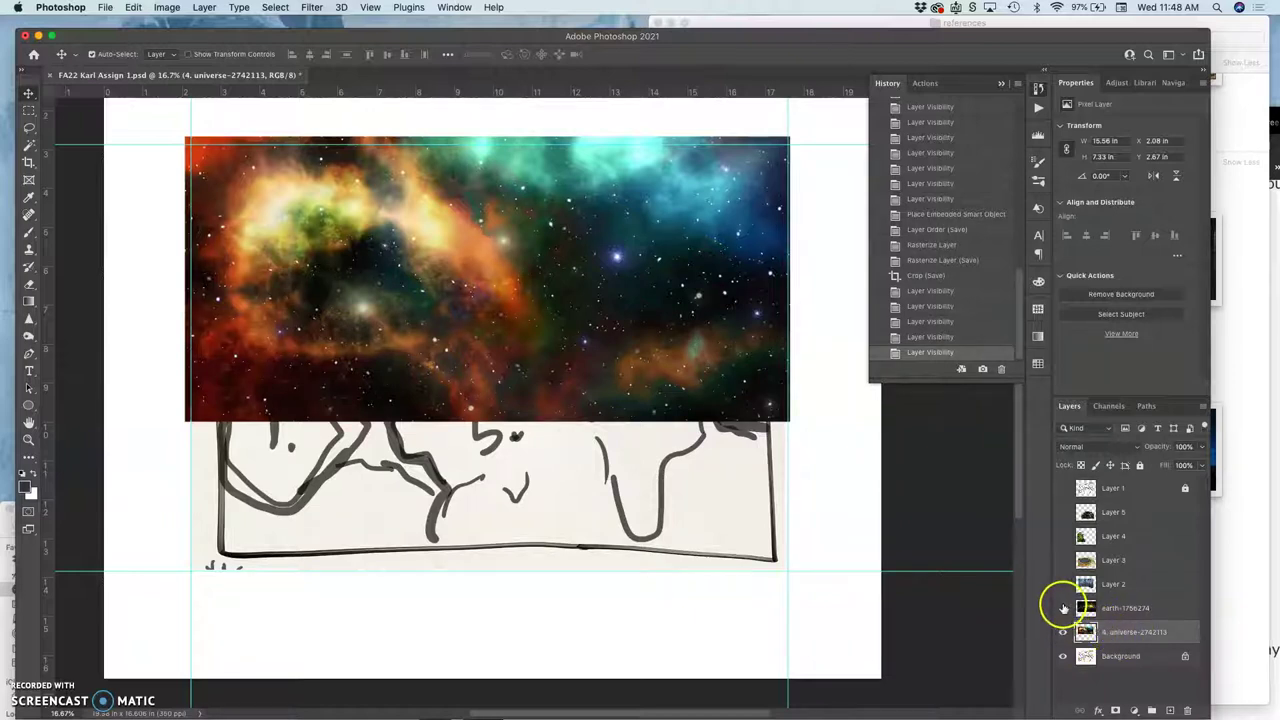
- Show the earth layer again with the forest kept hidden, and select earth-1756274
click(1063, 608)
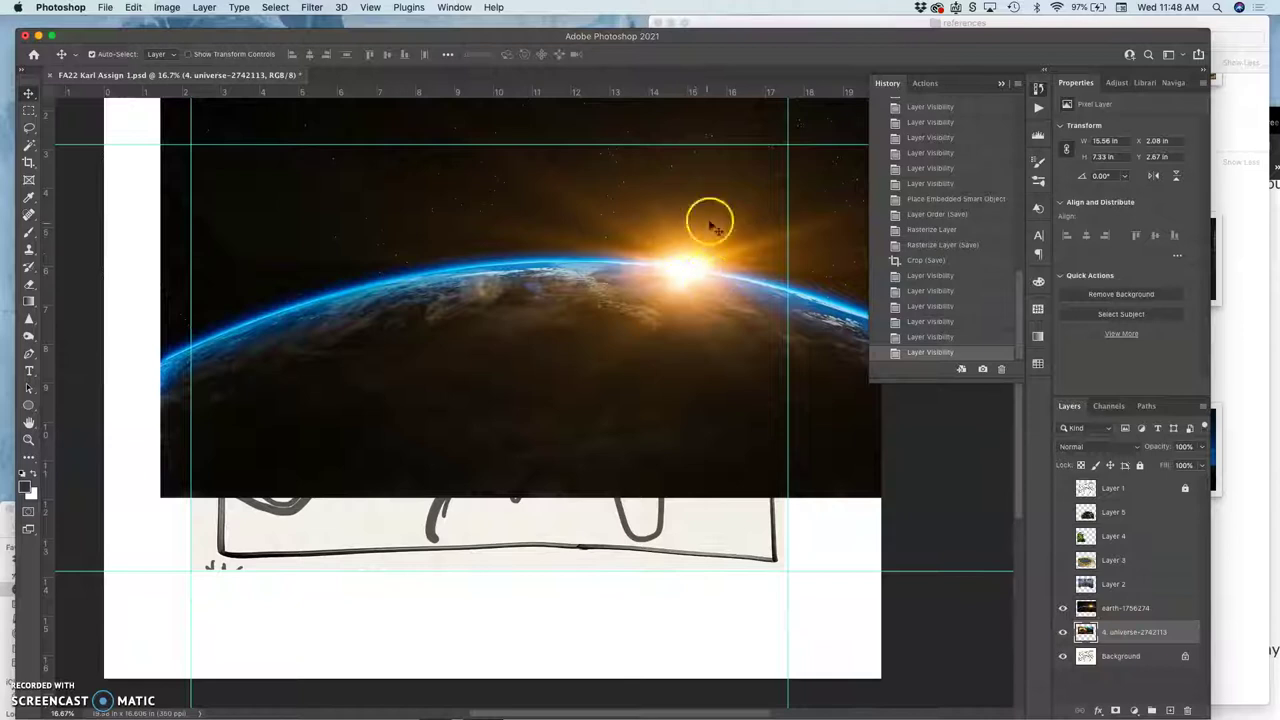
click(1063, 585)
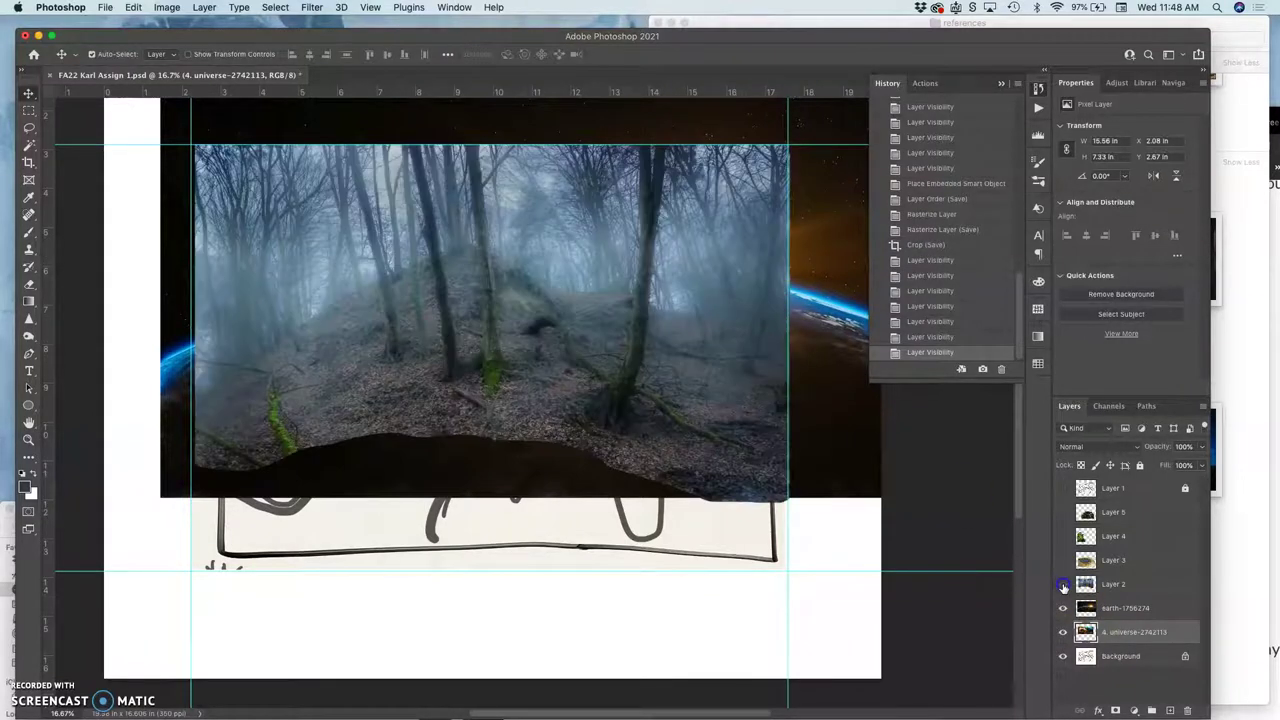
click(1063, 585)
click(1063, 608)
click(1063, 608)
click(1124, 610)
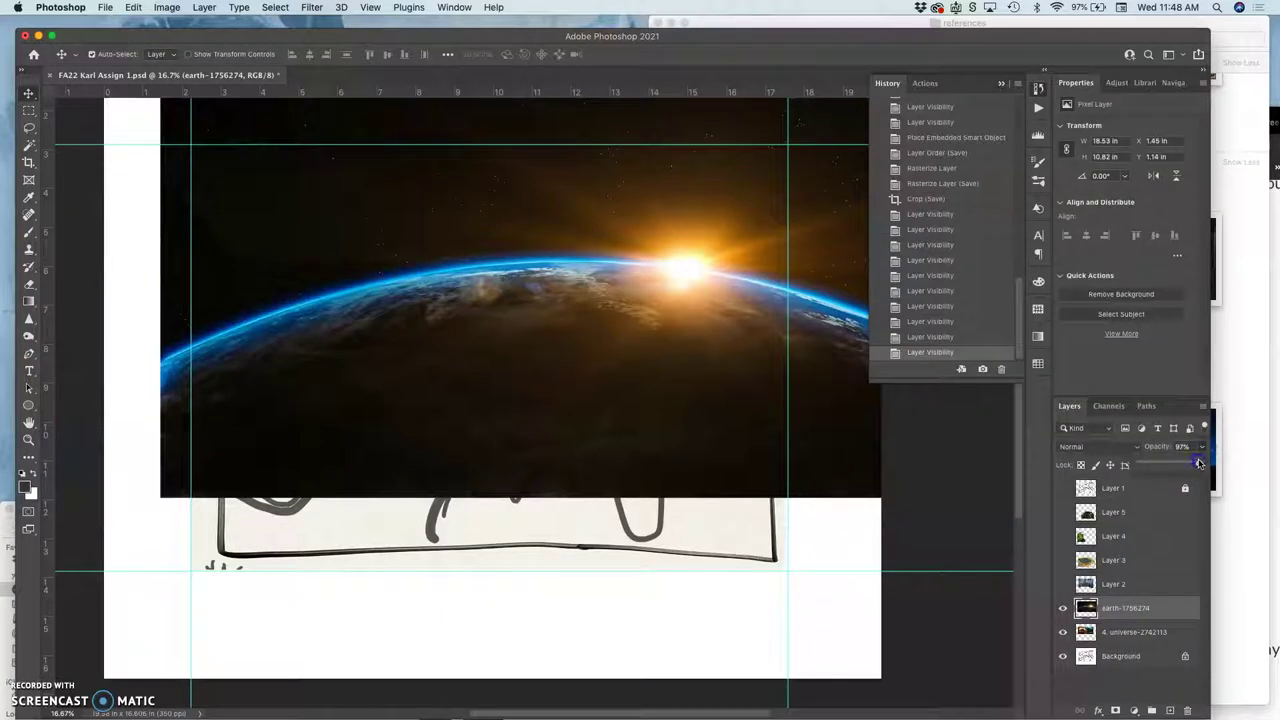
- Lower the earth layer's opacity and show the foggy forest layer over it to compare
drag(1199, 463, 1179, 464)
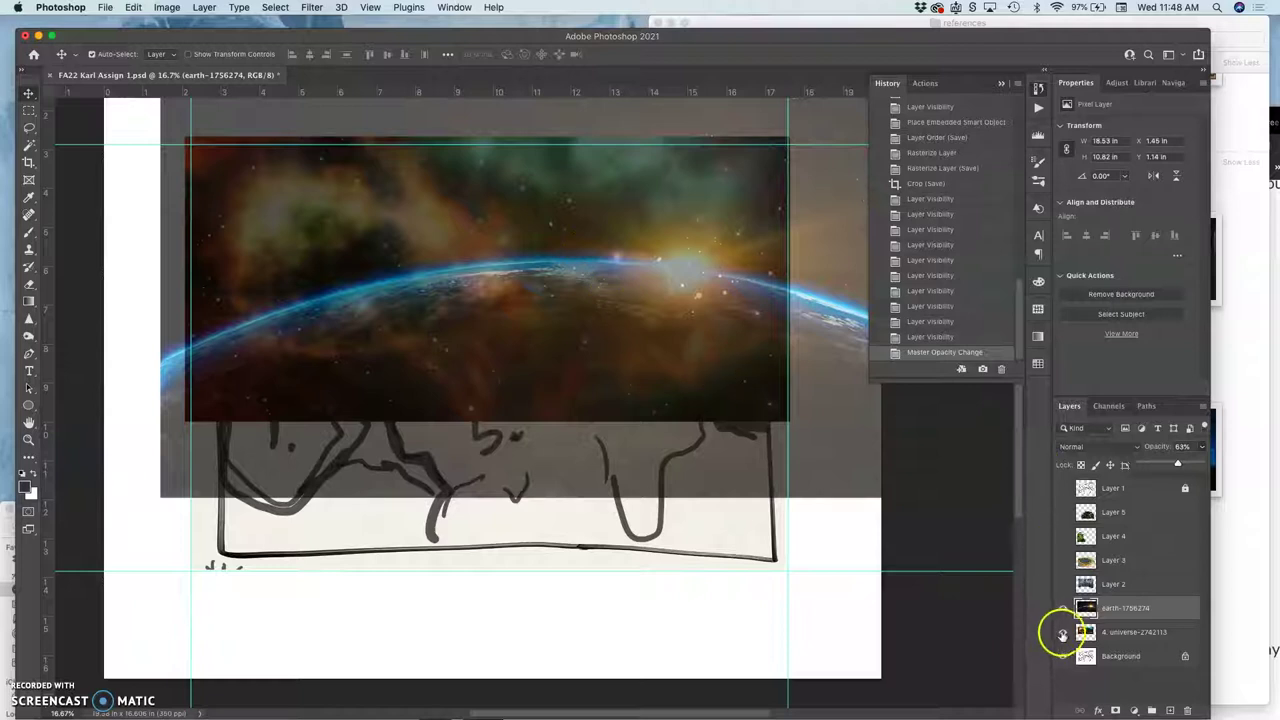
click(1063, 585)
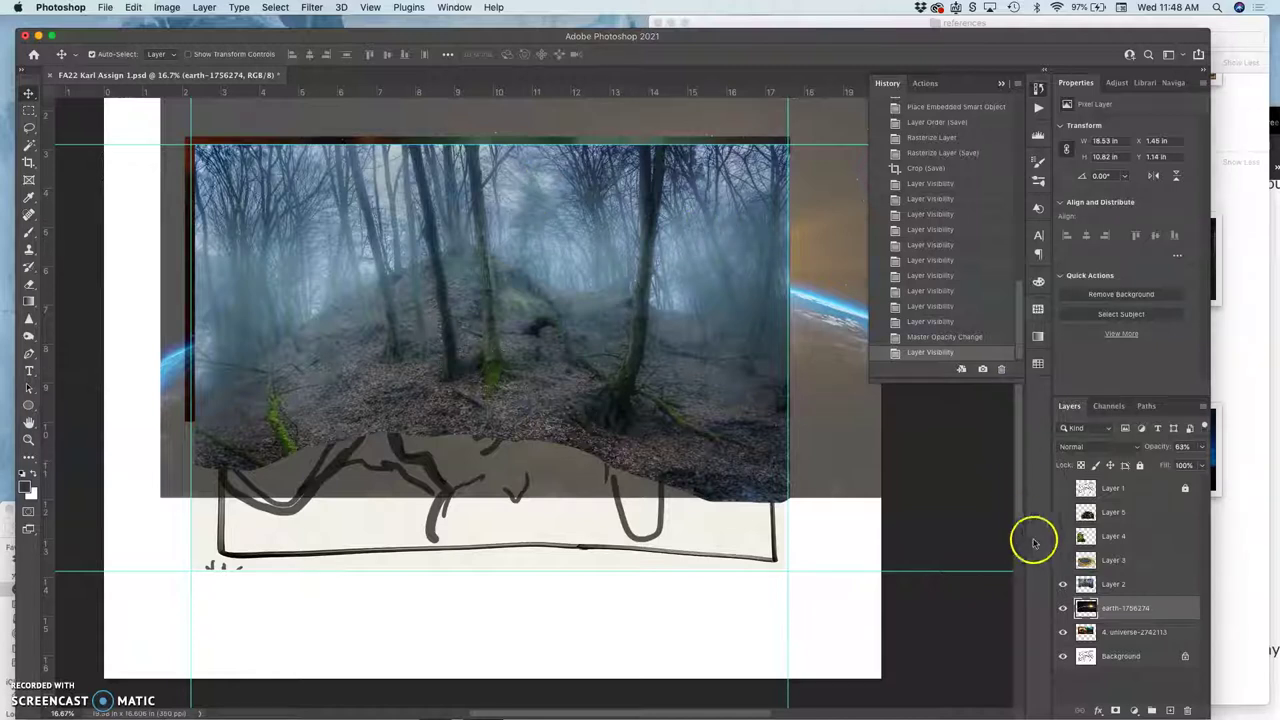
click(1063, 587)
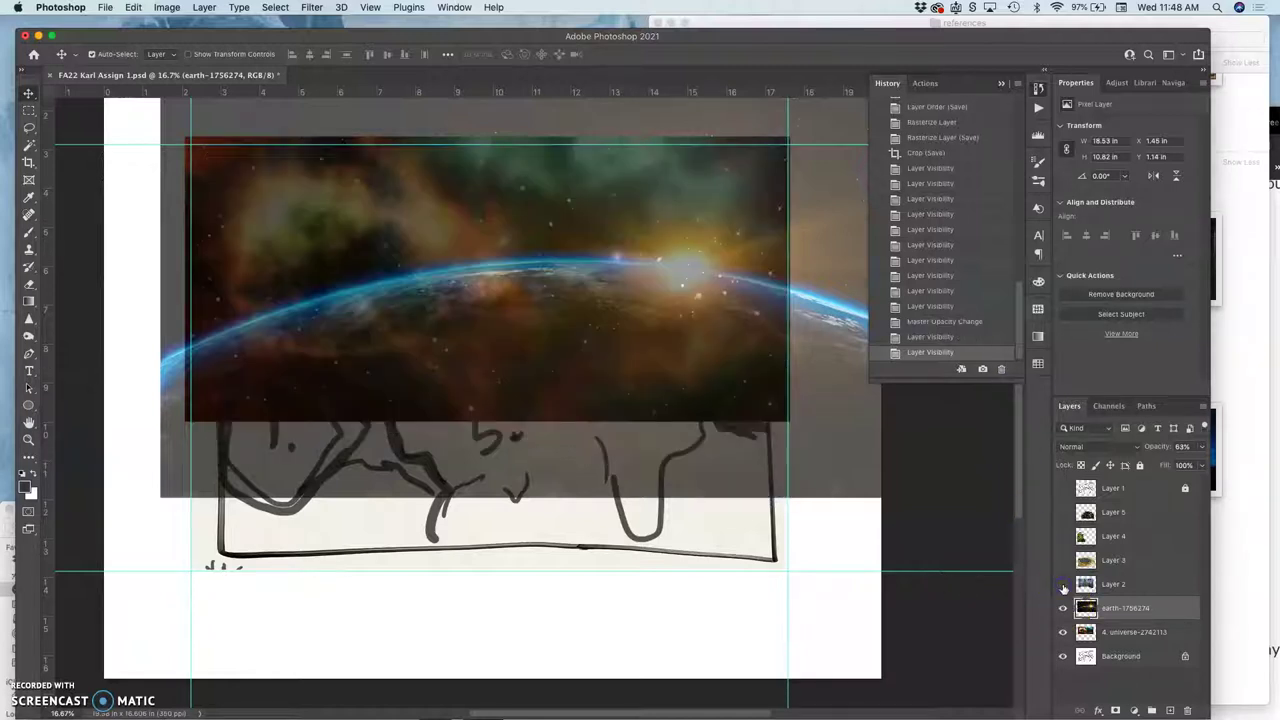
click(1063, 587)
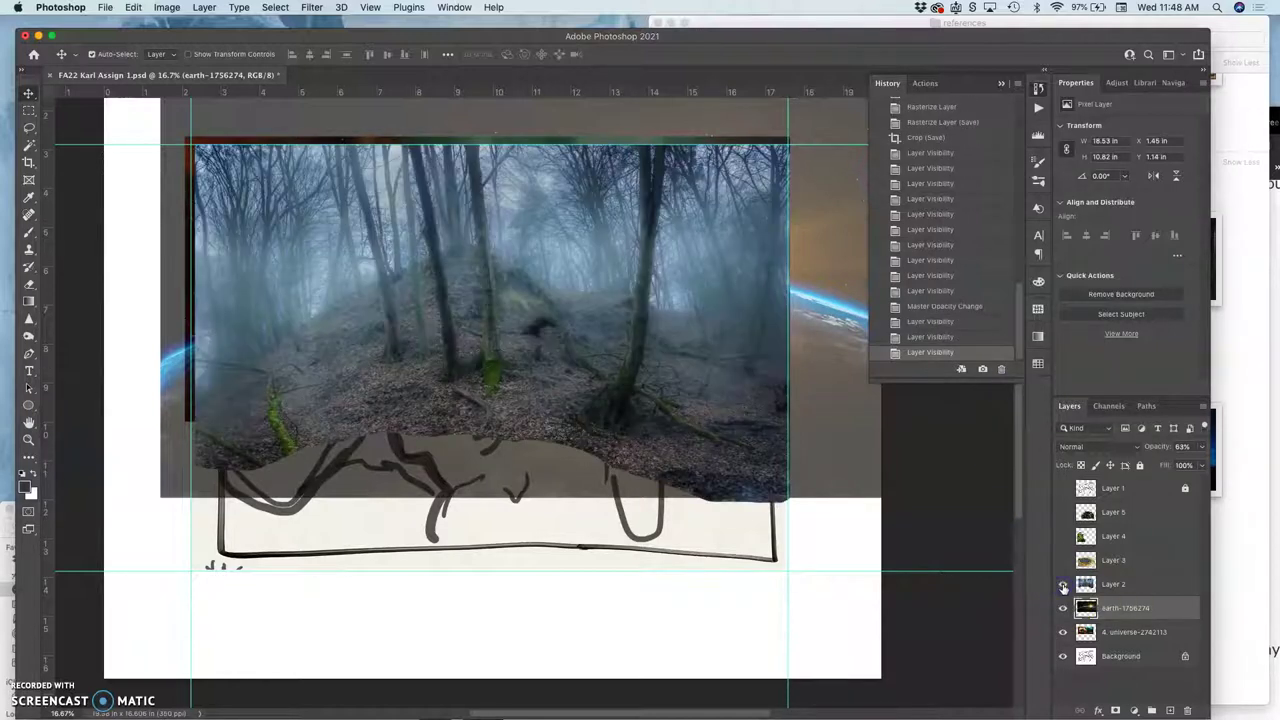
click(1063, 587)
click(1063, 587)
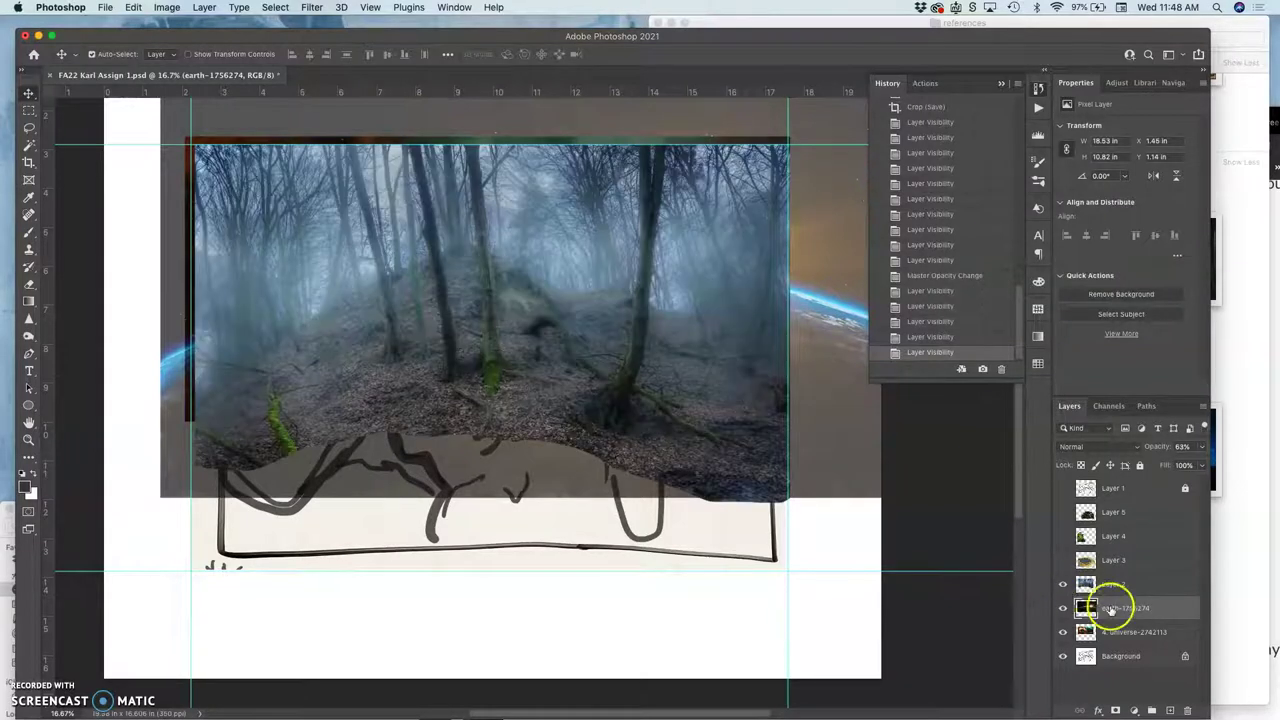
- Set Layer 2's opacity to about 61% and toggle it to check the blend
click(1118, 587)
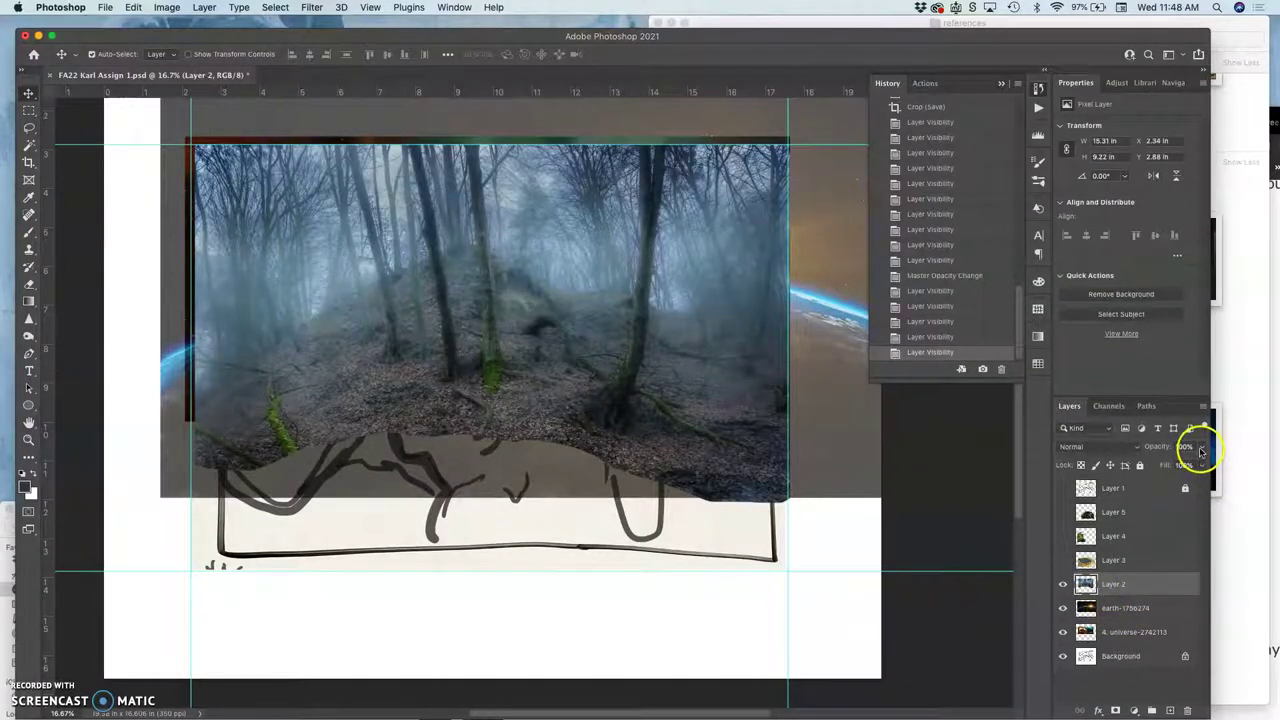
click(1176, 463)
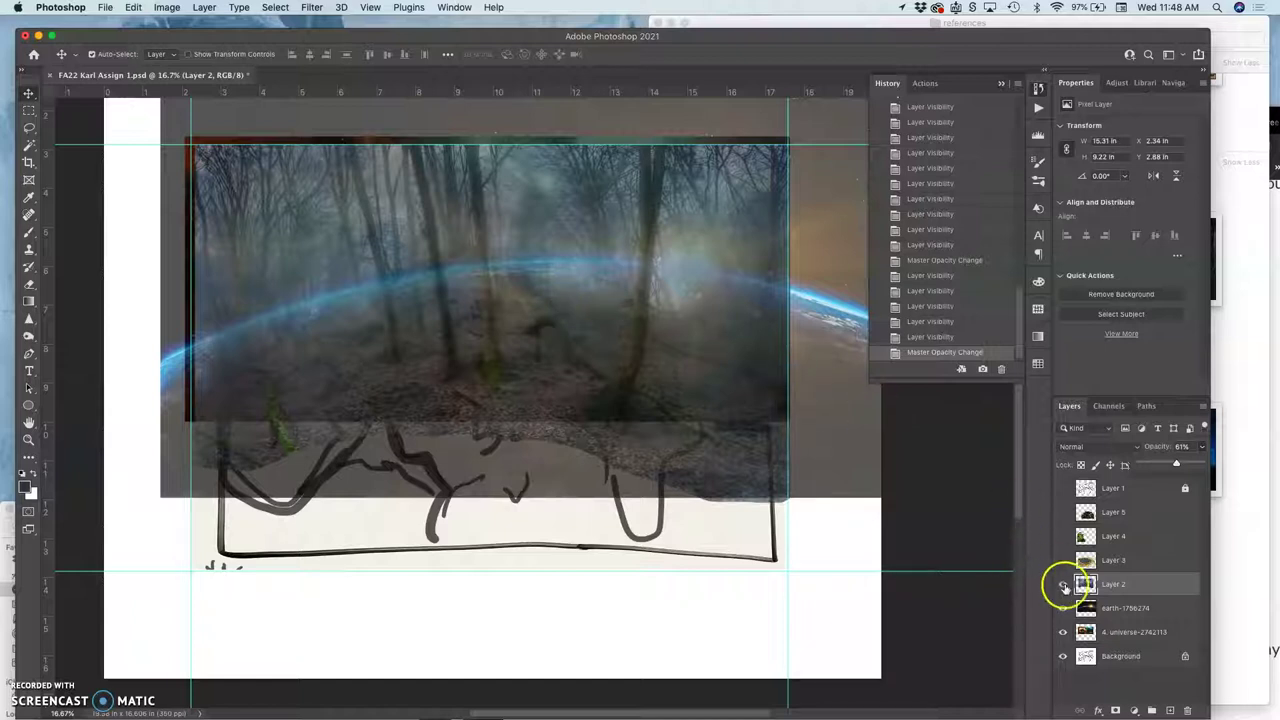
click(1063, 585)
click(1063, 585)
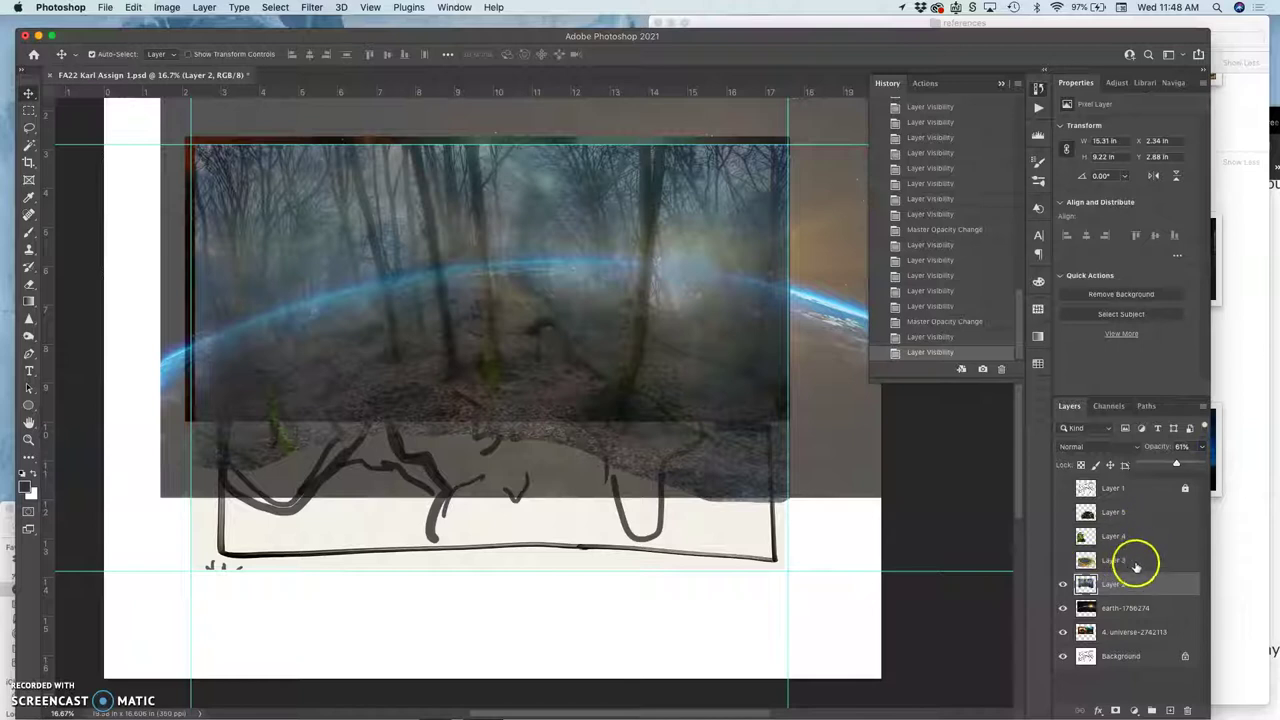
- Restore Layer 2 to 100% opacity and show the pond layer, toggling it to compare
drag(1170, 462, 1220, 468)
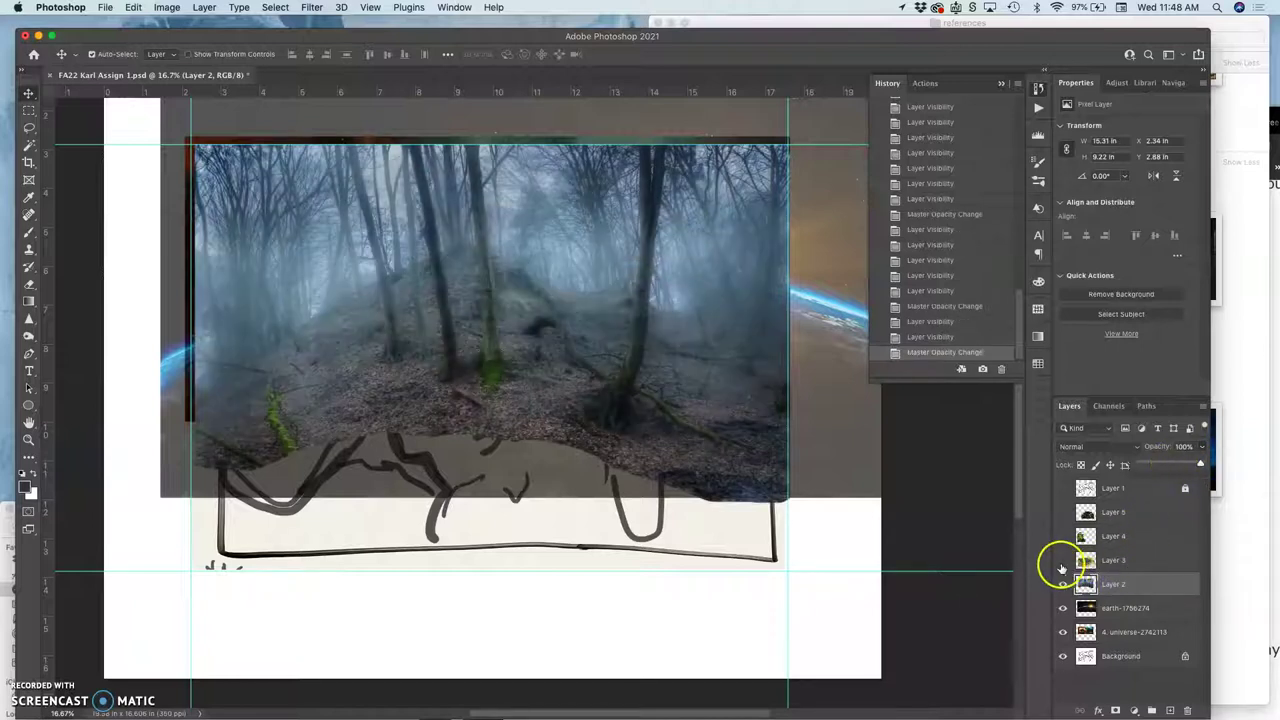
click(1063, 560)
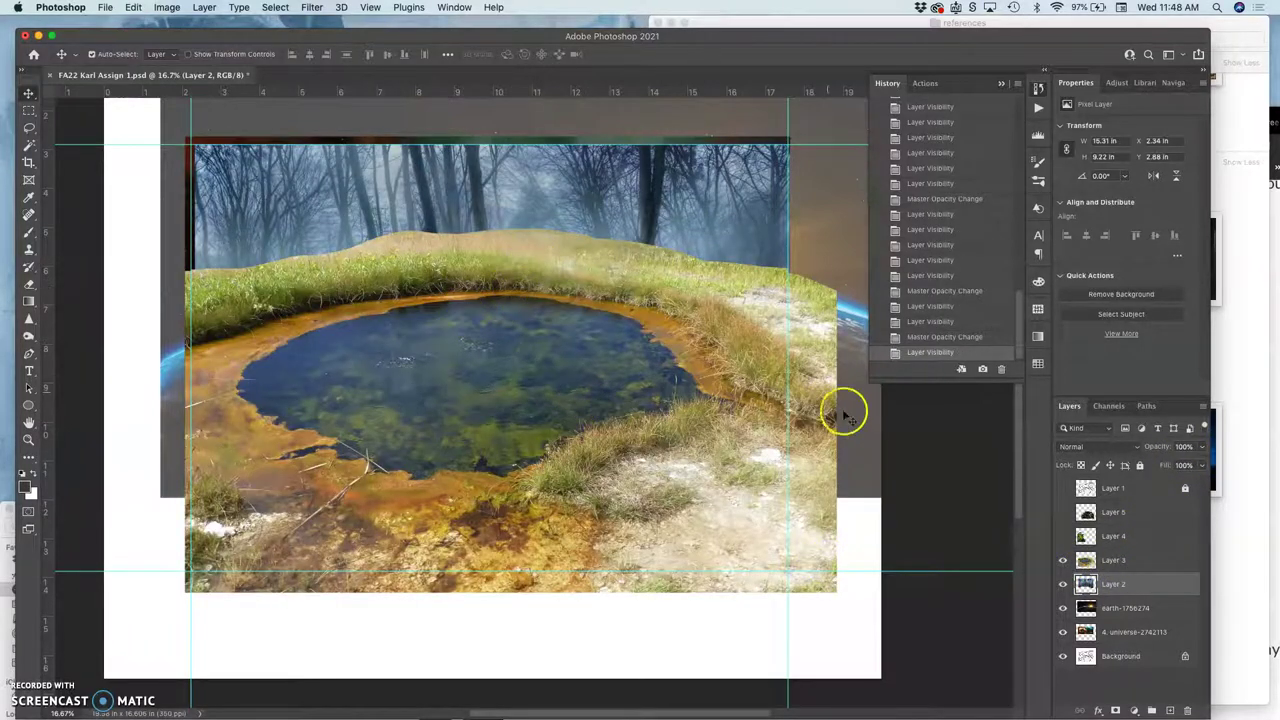
click(1062, 562)
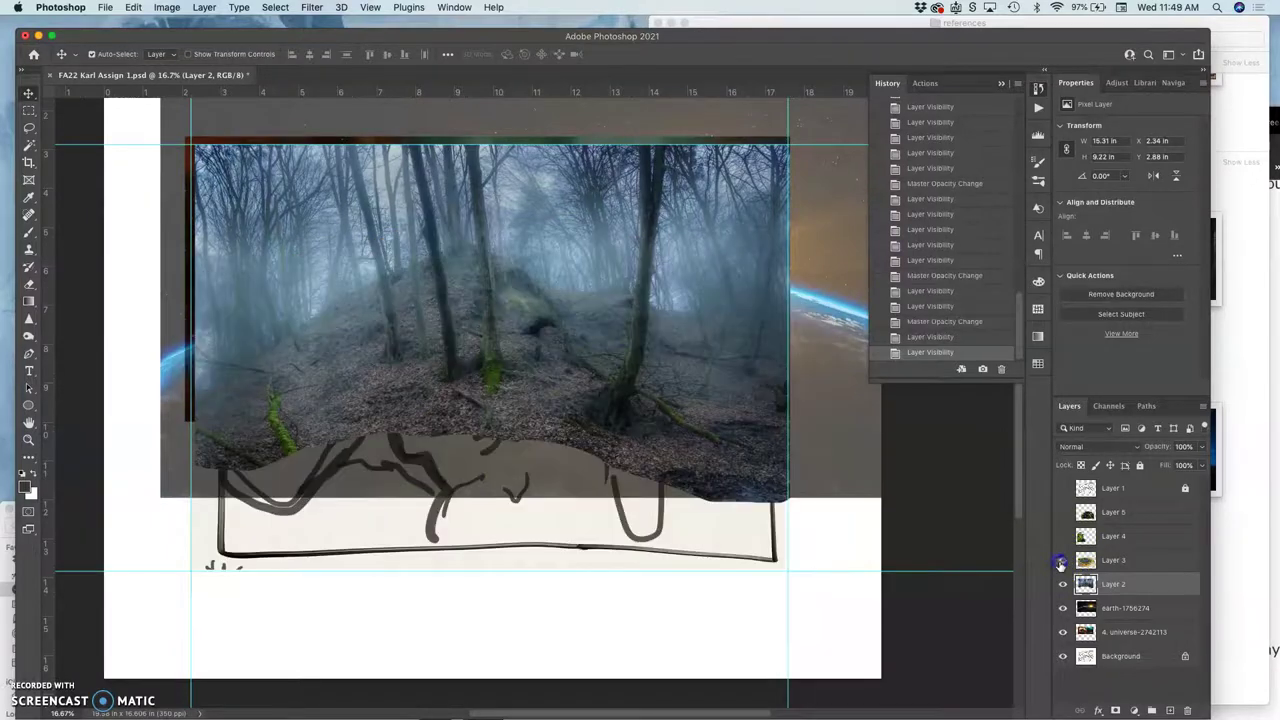
click(1062, 562)
click(1062, 562)
click(1062, 562)
click(1062, 562)
click(1062, 562)
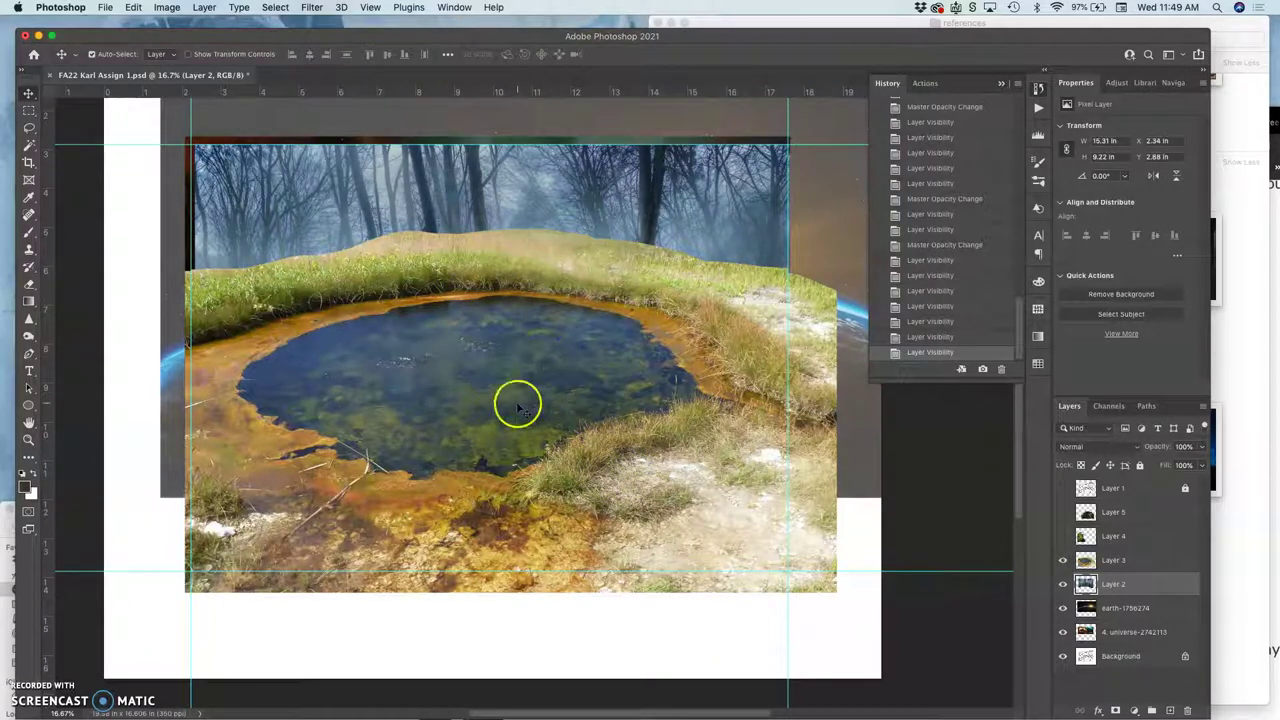
click(1062, 562)
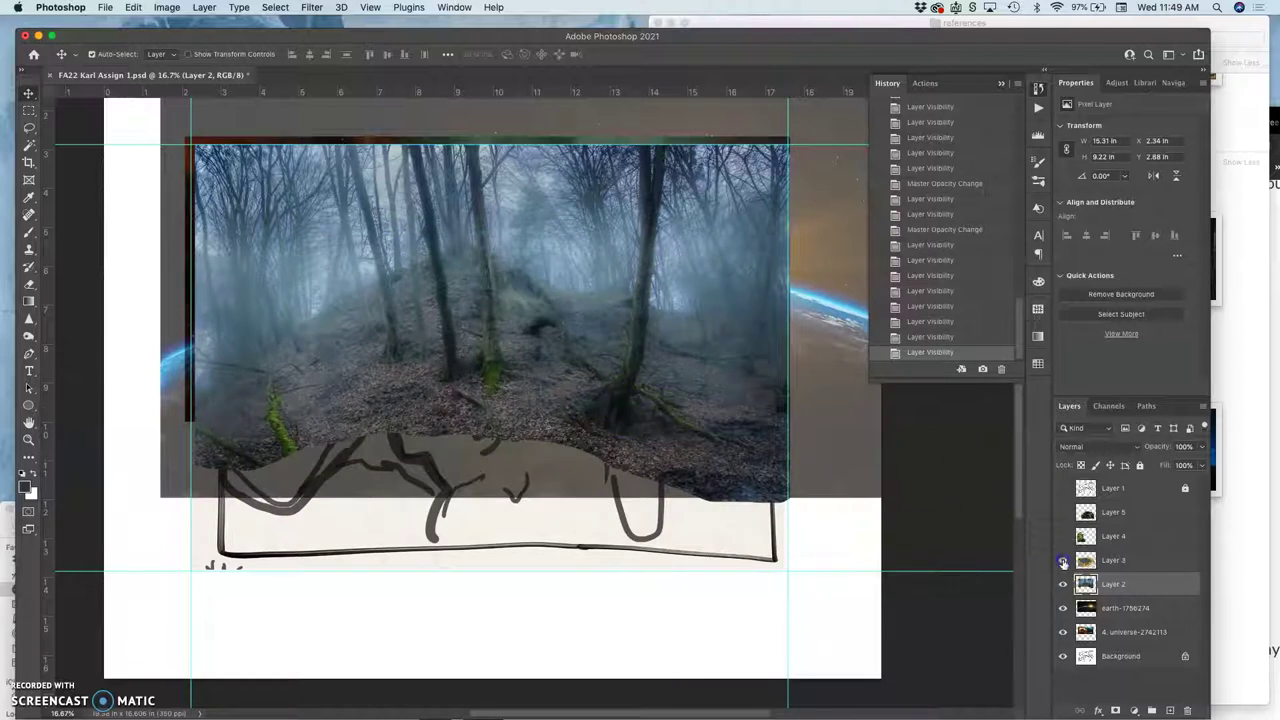
click(1062, 560)
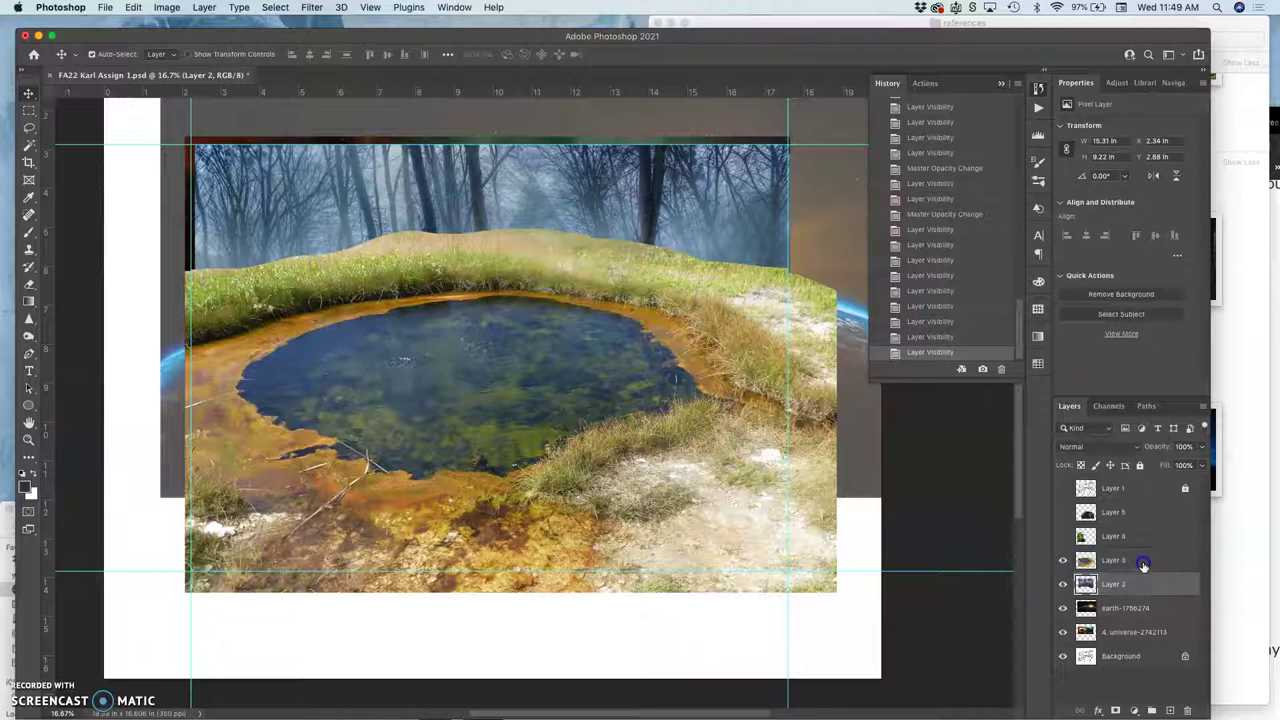
- Try Layer 3's opacity at 50%, then set it back to 100%
click(1143, 561)
click(1201, 447)
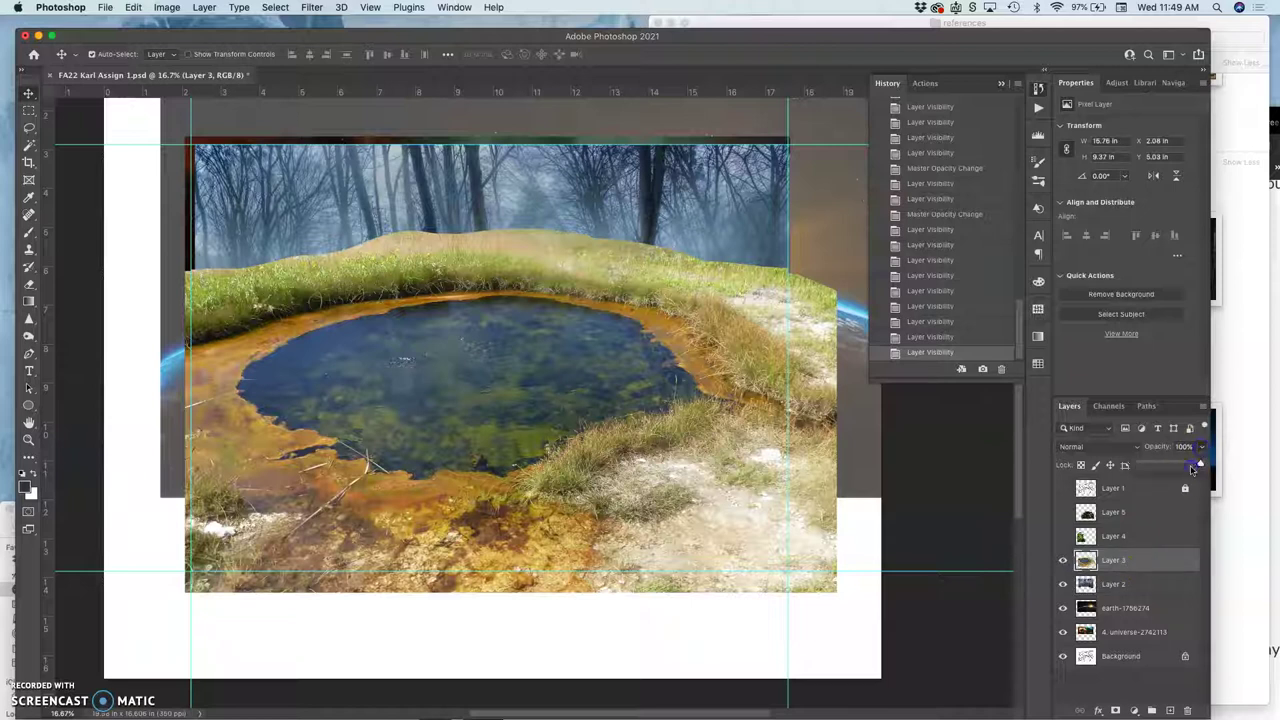
drag(1201, 467, 1171, 467)
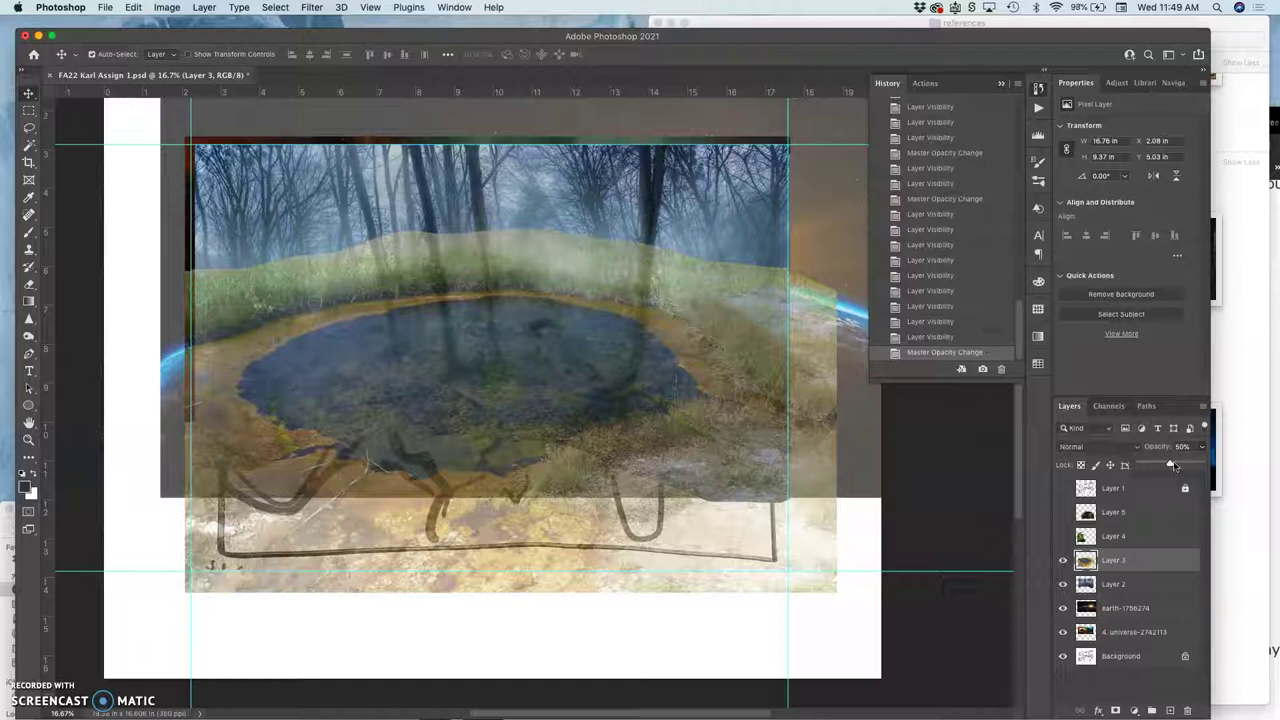
drag(1207, 468, 1203, 467)
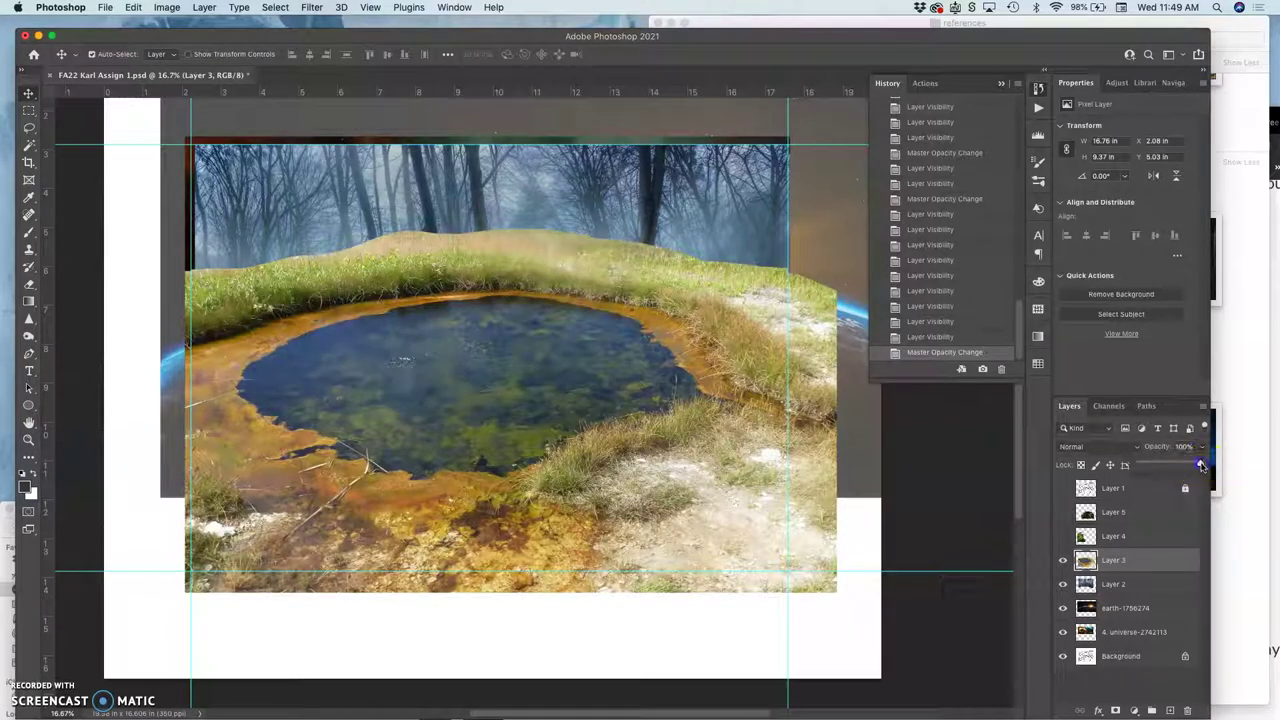
- Show Layer 4's mossy rocks and Layer 5's mushrooms, toggling the mushrooms to compare
click(1063, 536)
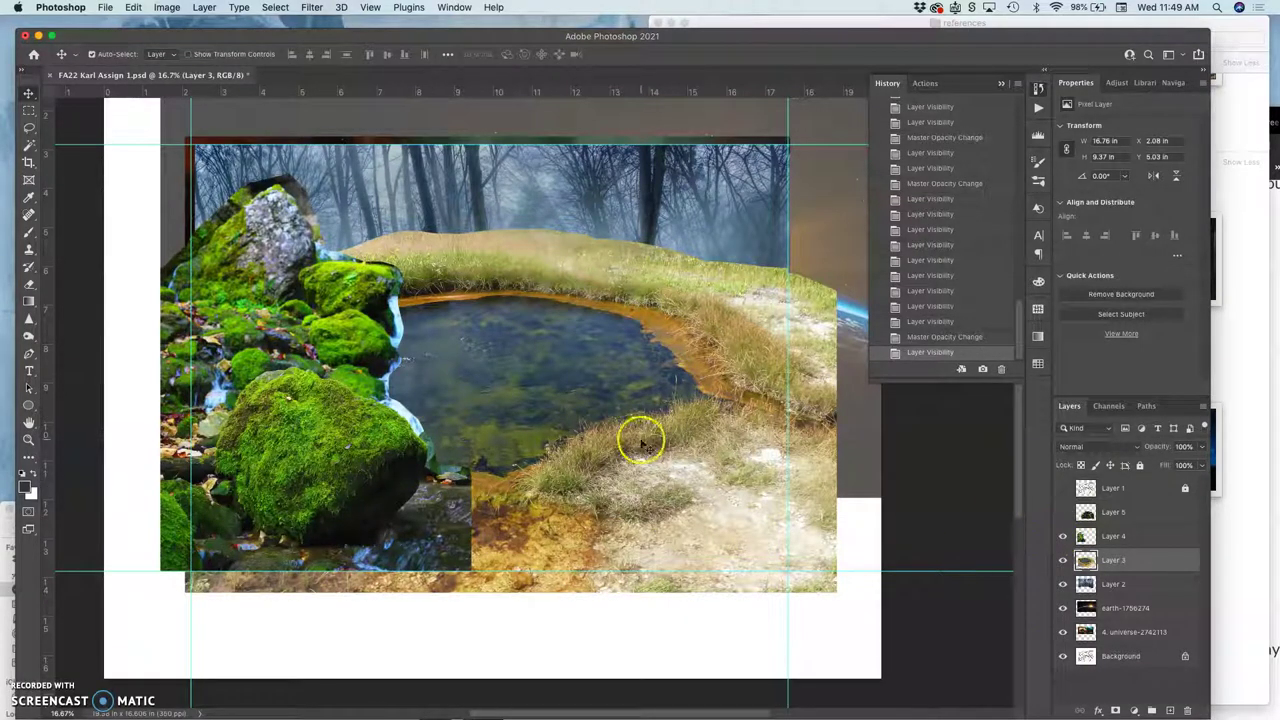
click(1064, 512)
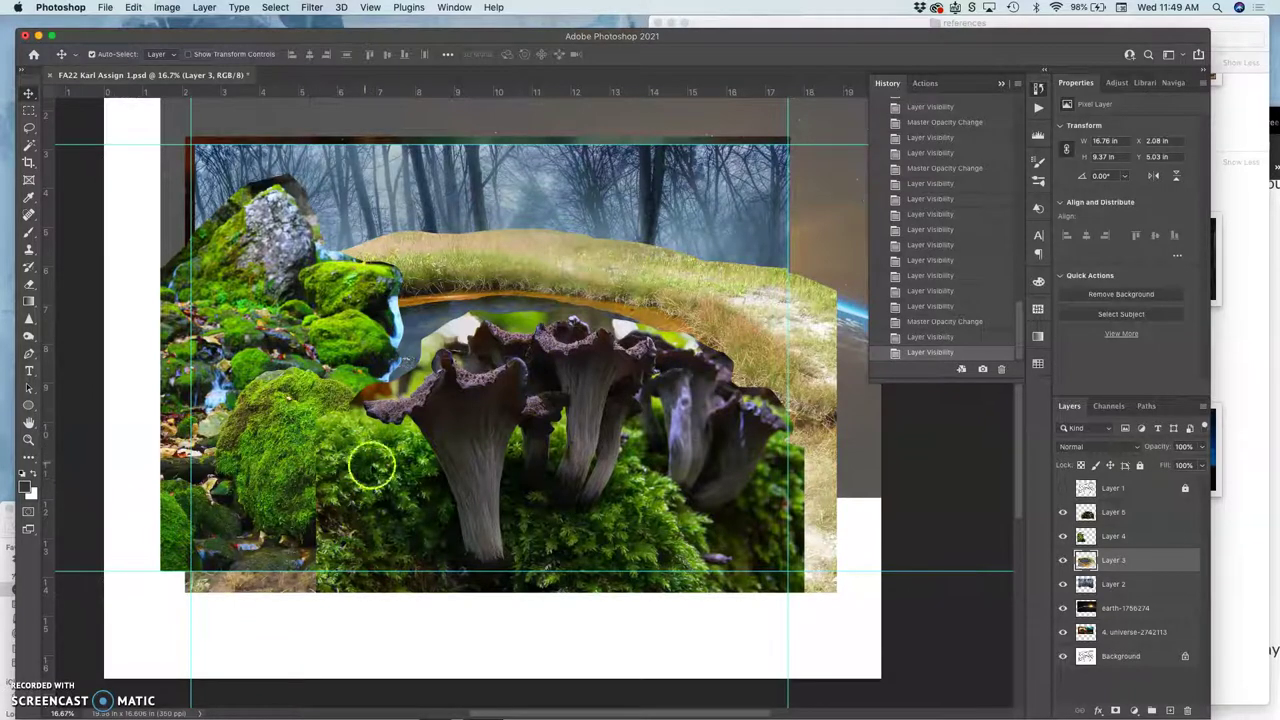
click(1063, 514)
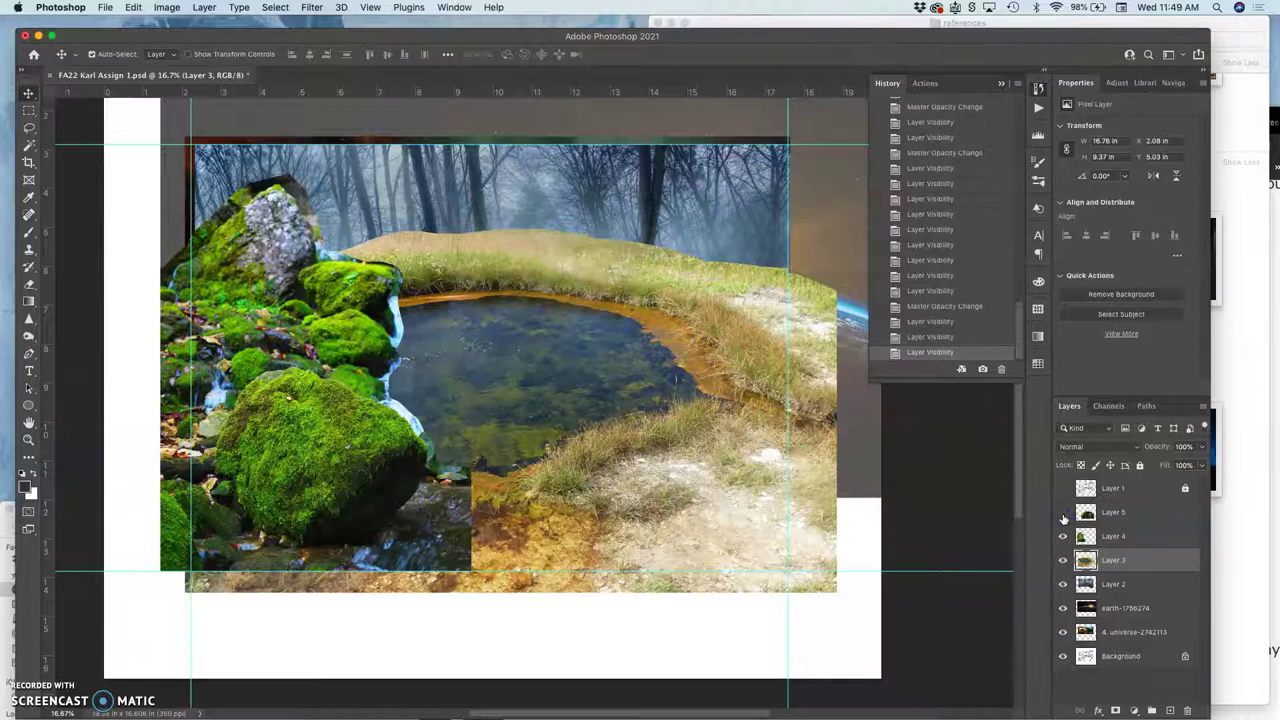
click(1063, 514)
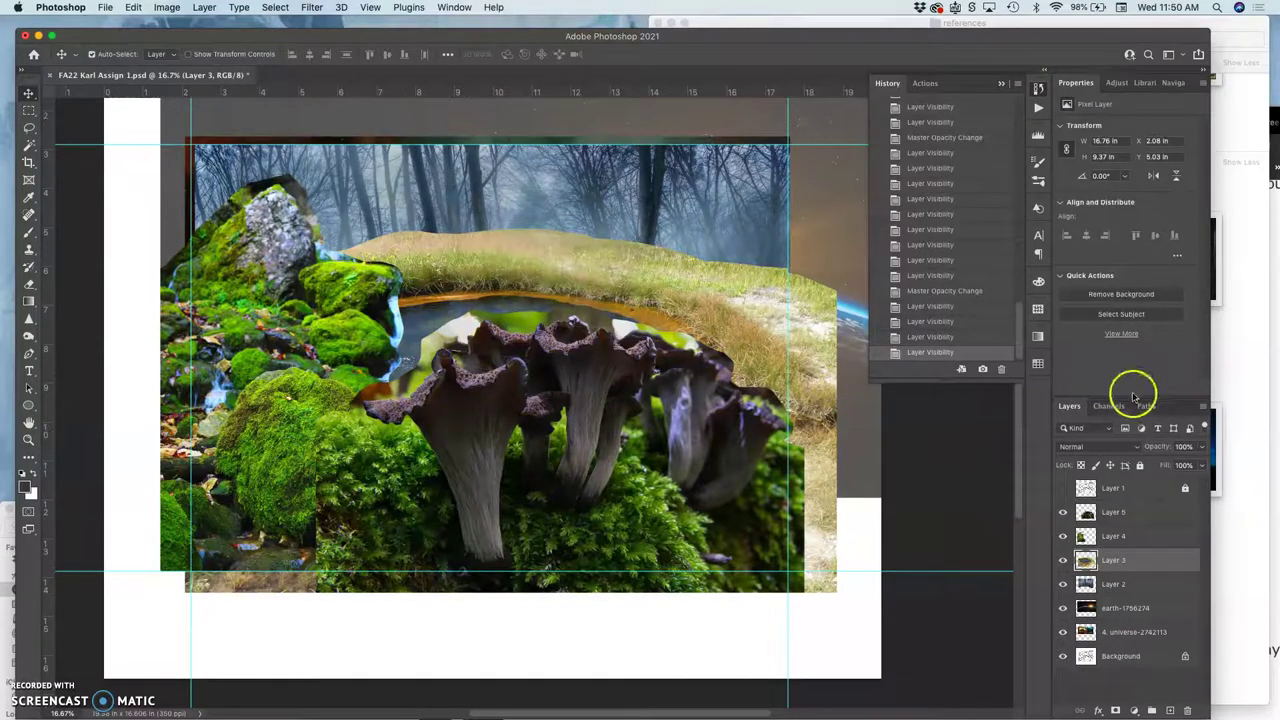
click(1136, 519)
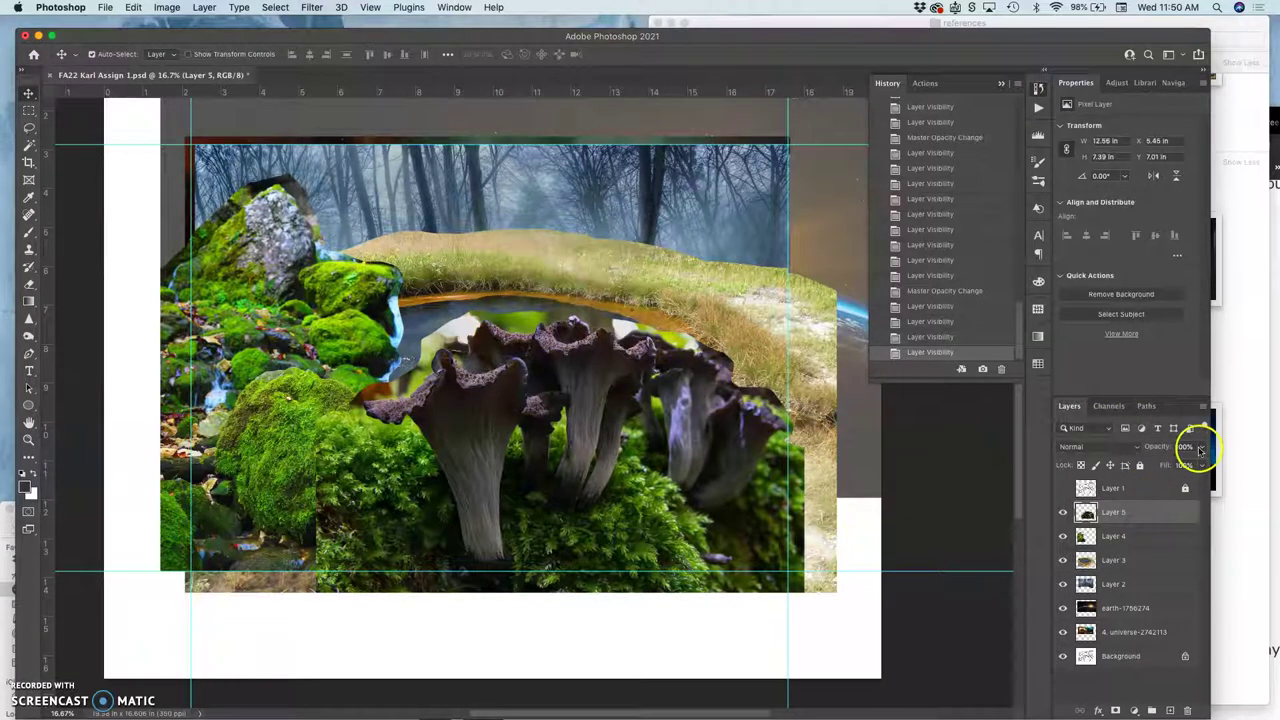
drag(1199, 463, 1176, 465)
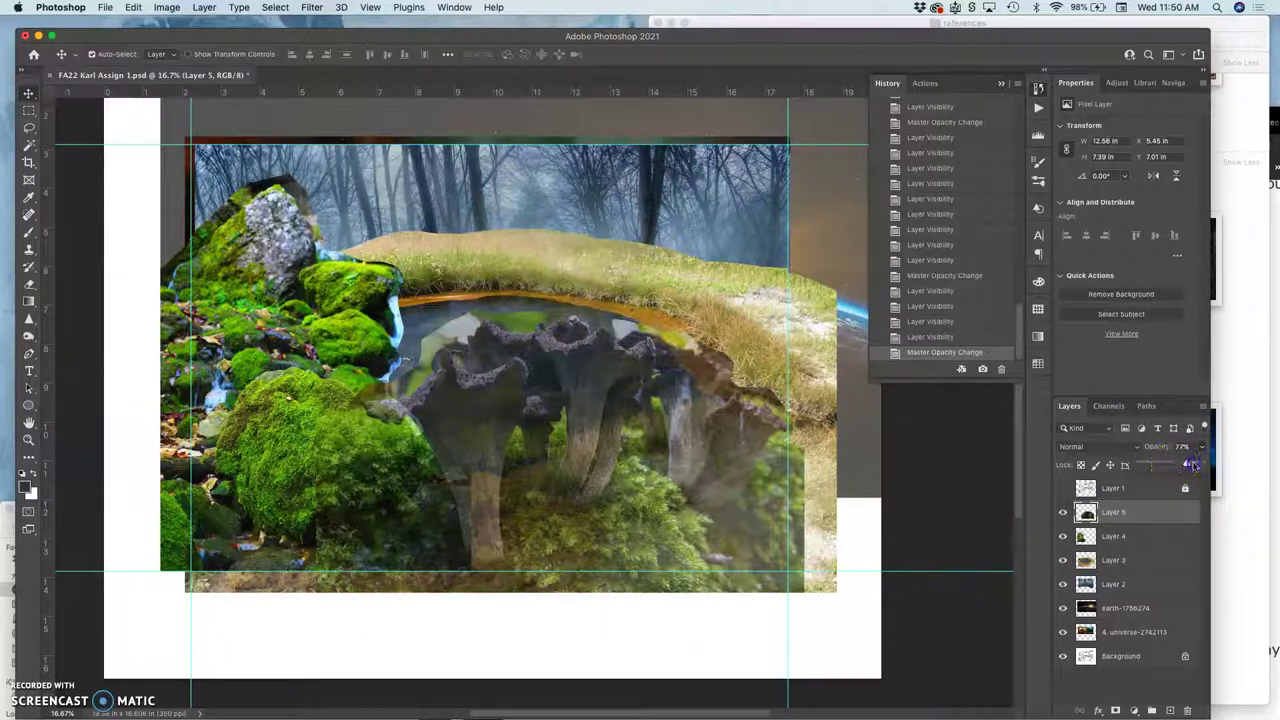
drag(1199, 466, 1205, 466)
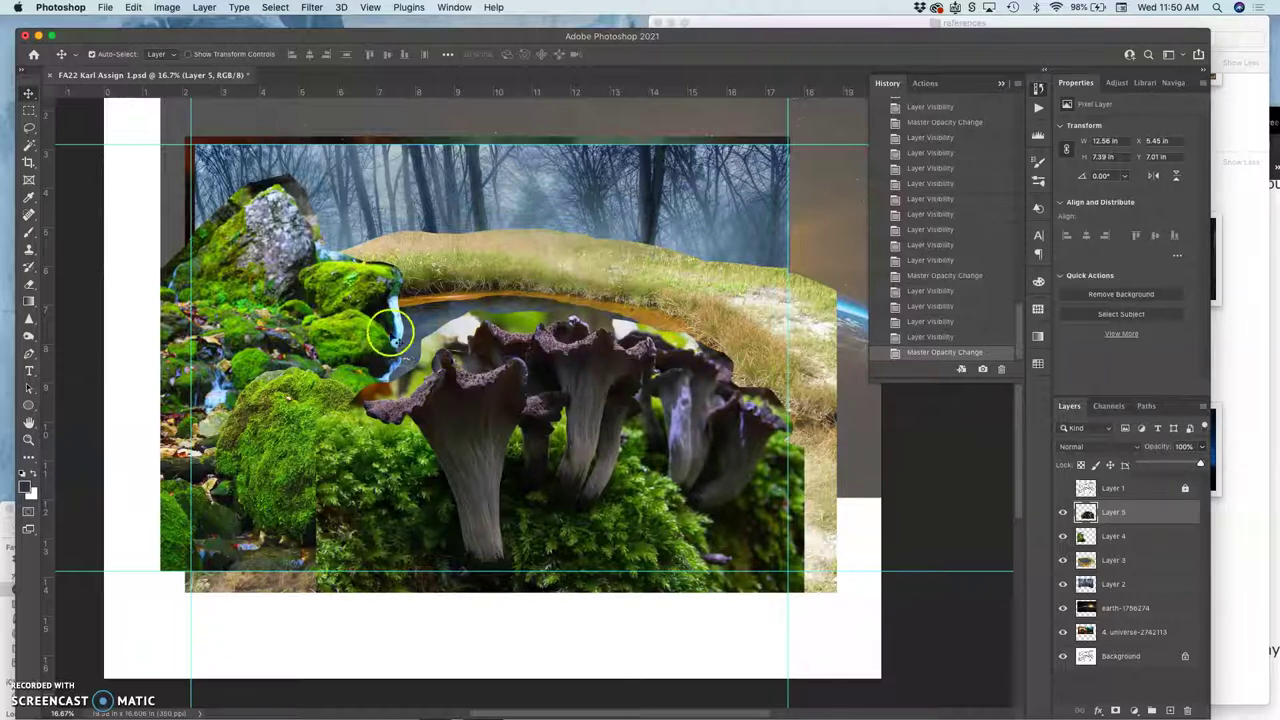
key(super+equal)
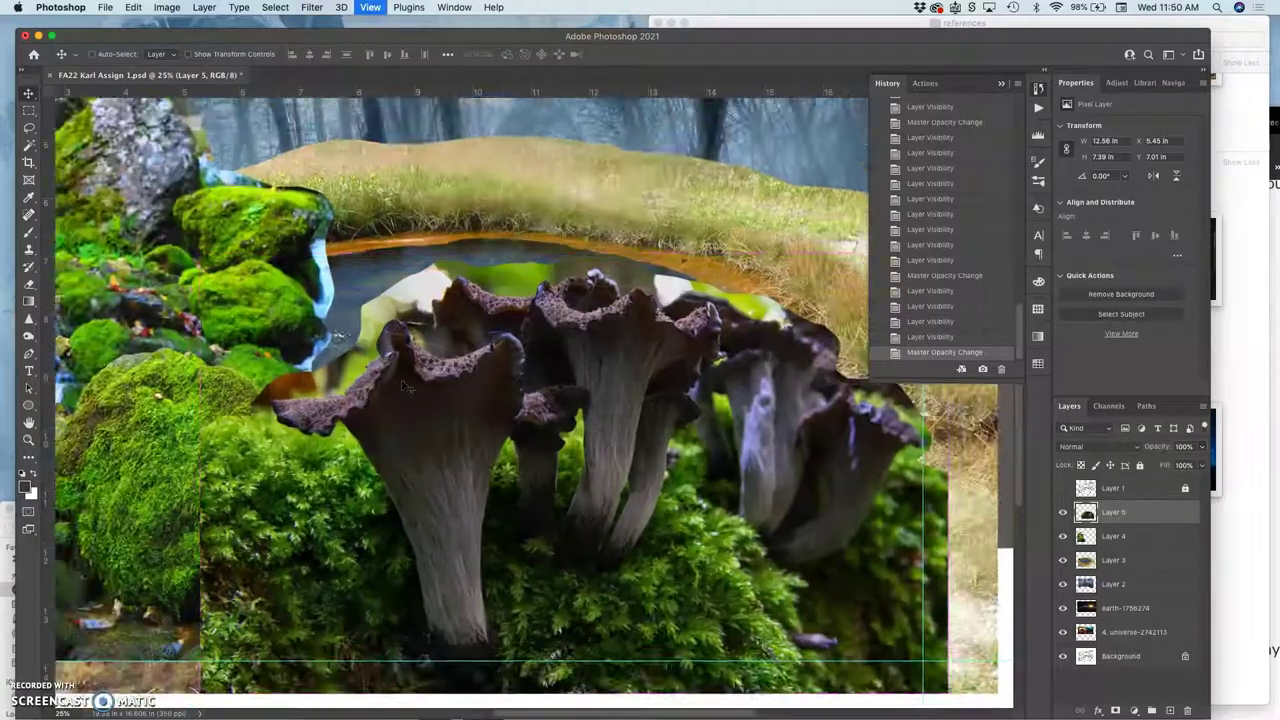
key(super+equal)
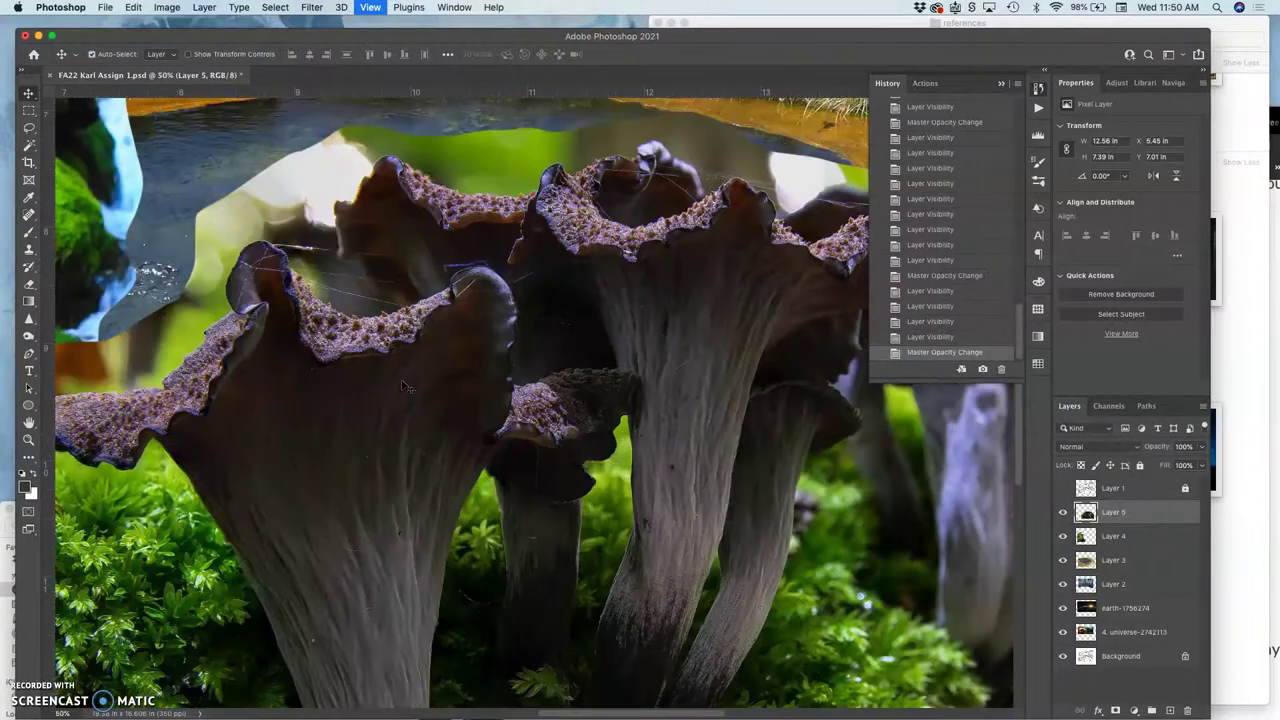
key(super+equal)
scroll(405, 387, left, 5)
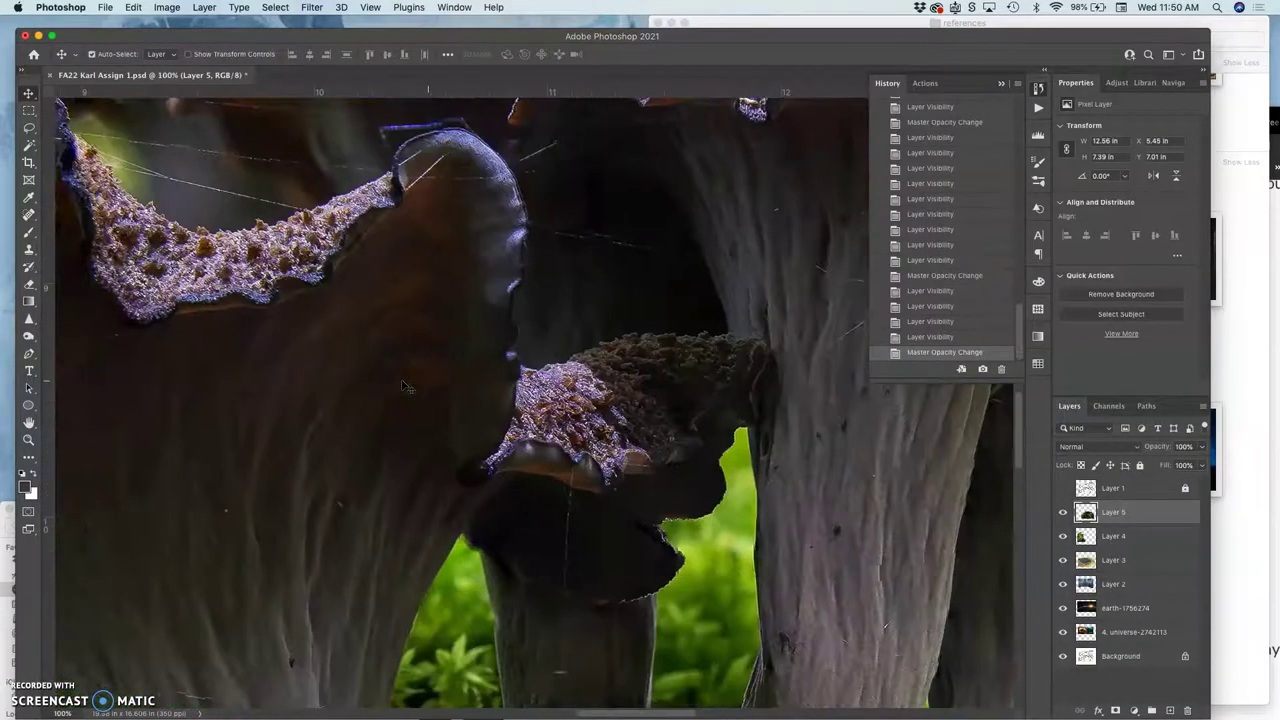
scroll(177, 177, left, 10)
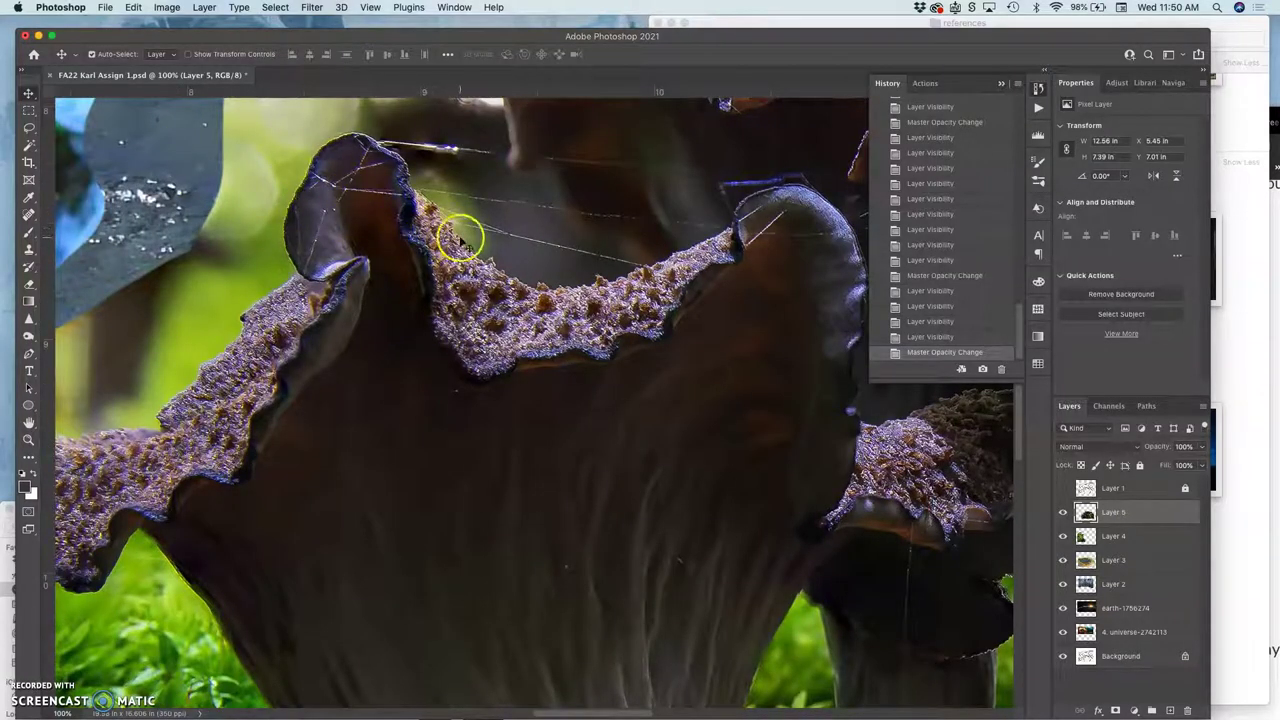
scroll(601, 300, left, 20)
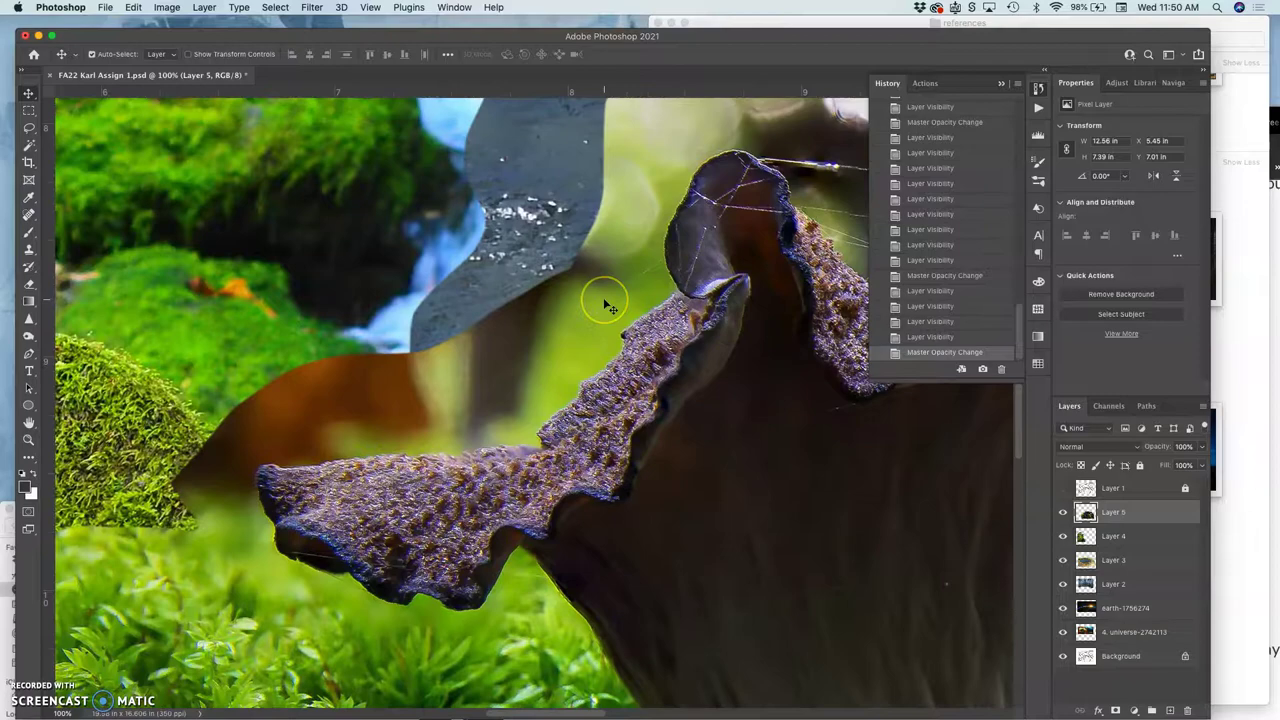
scroll(604, 303, left, 20)
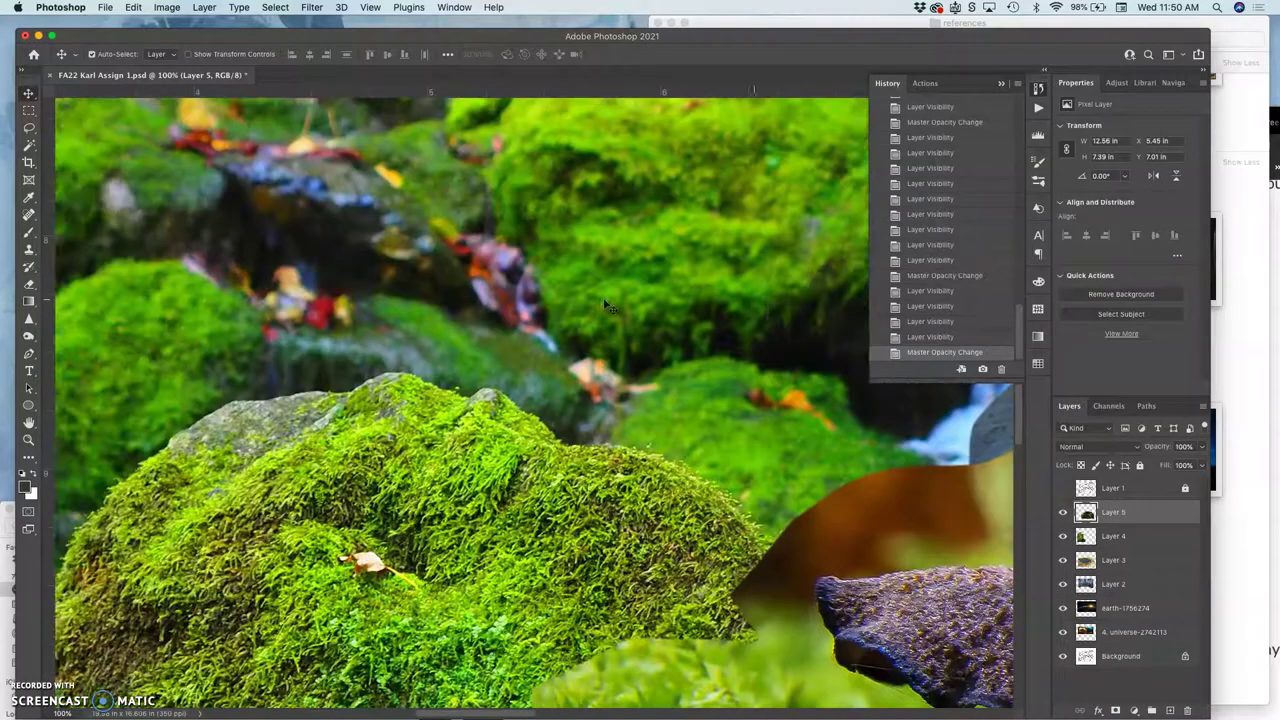
scroll(603, 297, right, 4)
scroll(605, 297, down, 3)
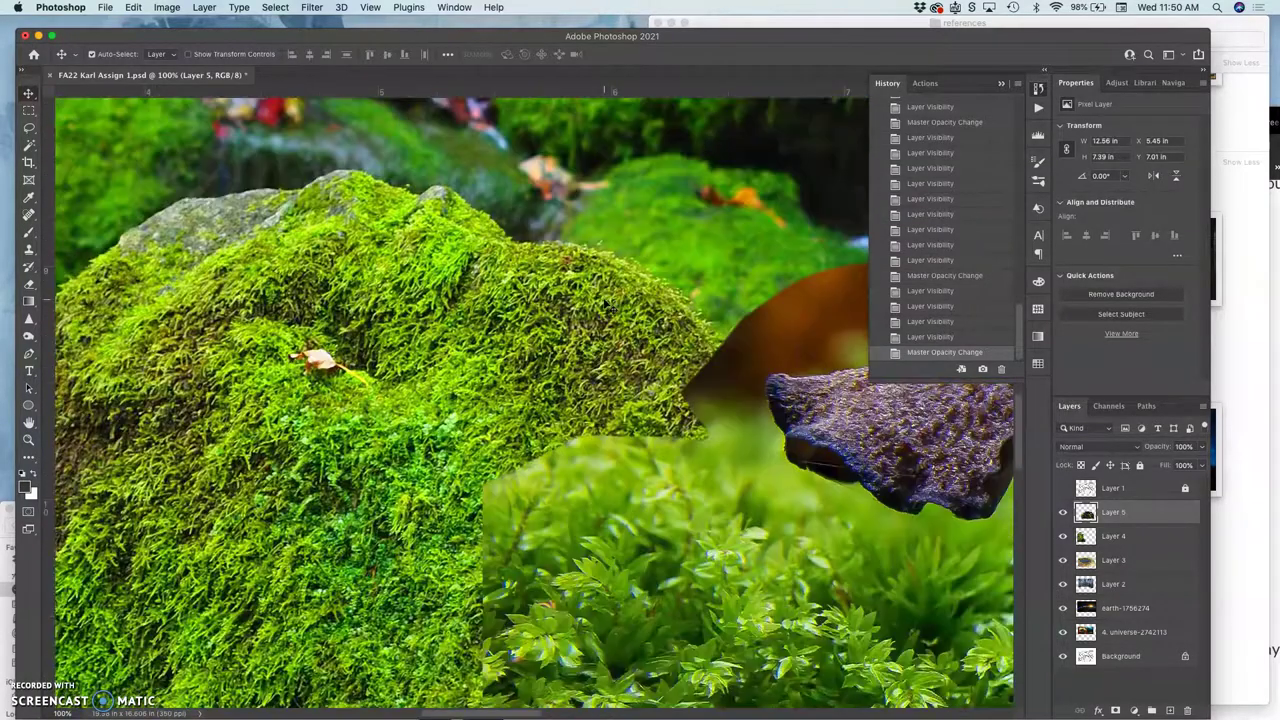
scroll(607, 296, up, 10)
scroll(600, 220, right, 18)
scroll(597, 255, up, 9)
scroll(595, 252, down, 5)
scroll(560, 255, left, 13)
click(471, 258)
scroll(450, 300, left, 10)
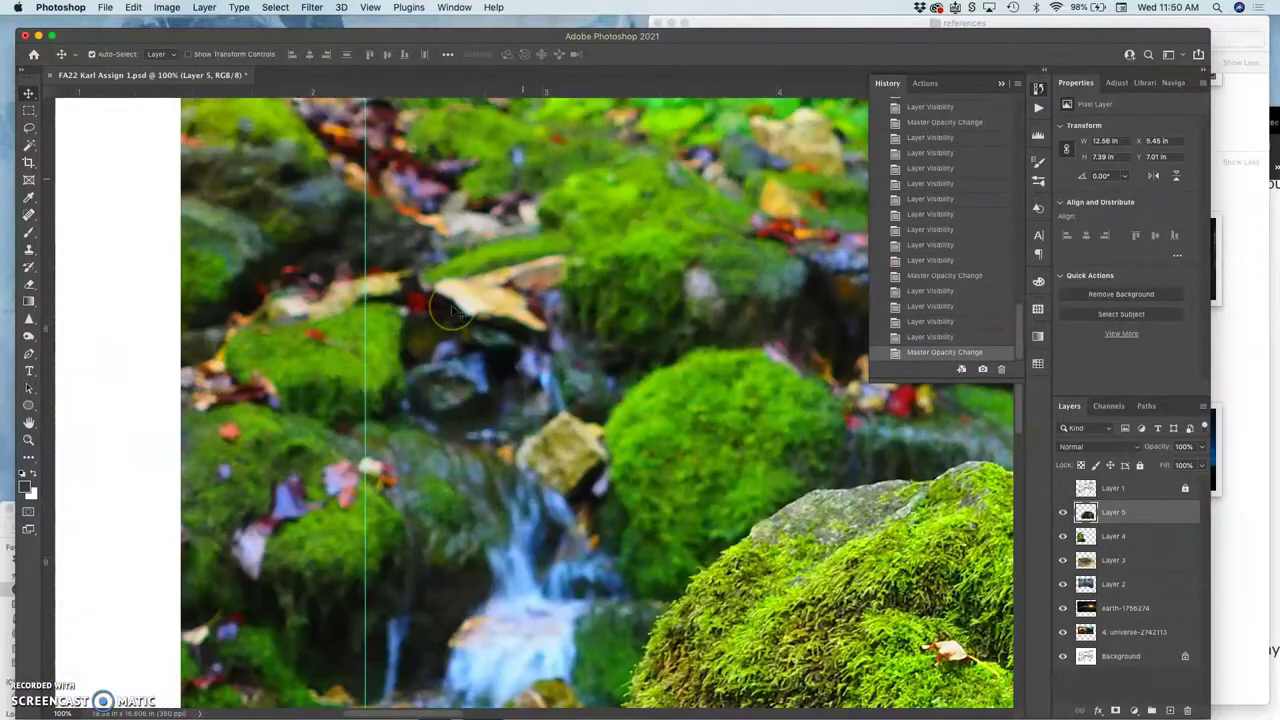
scroll(451, 300, right, 3)
scroll(456, 314, right, 12)
scroll(456, 314, down, 8)
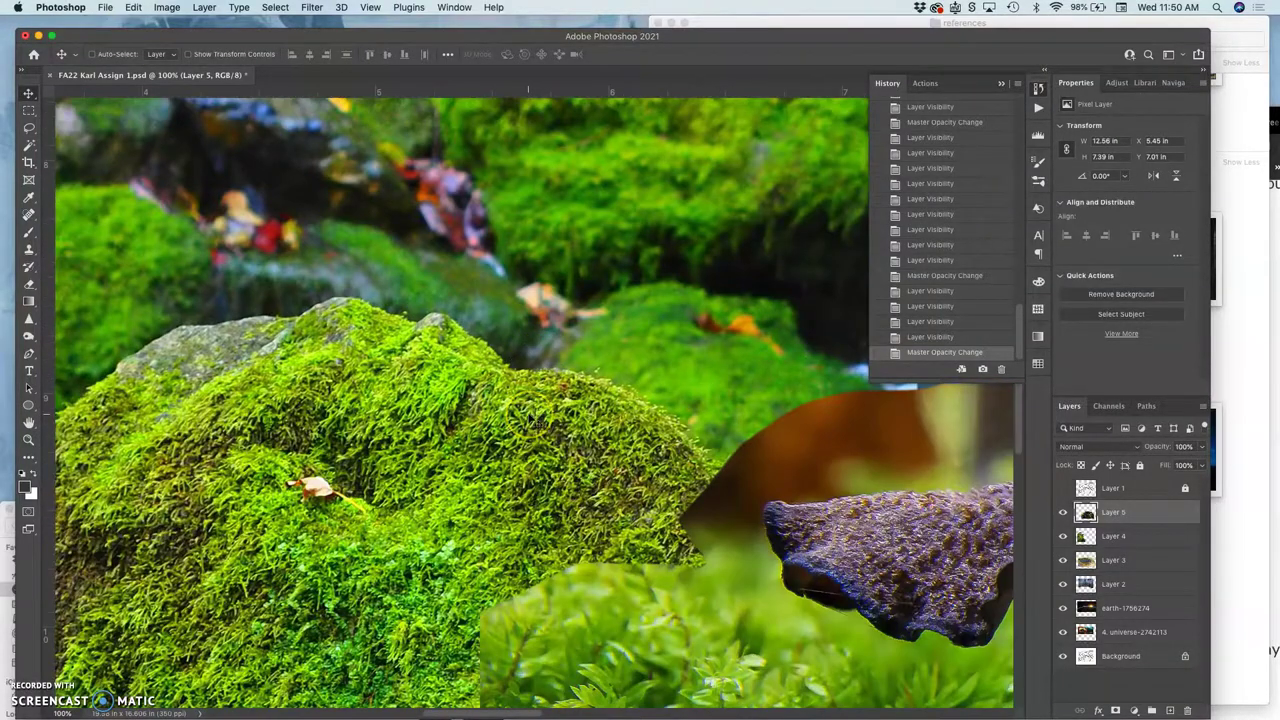
scroll(535, 422, down, 6)
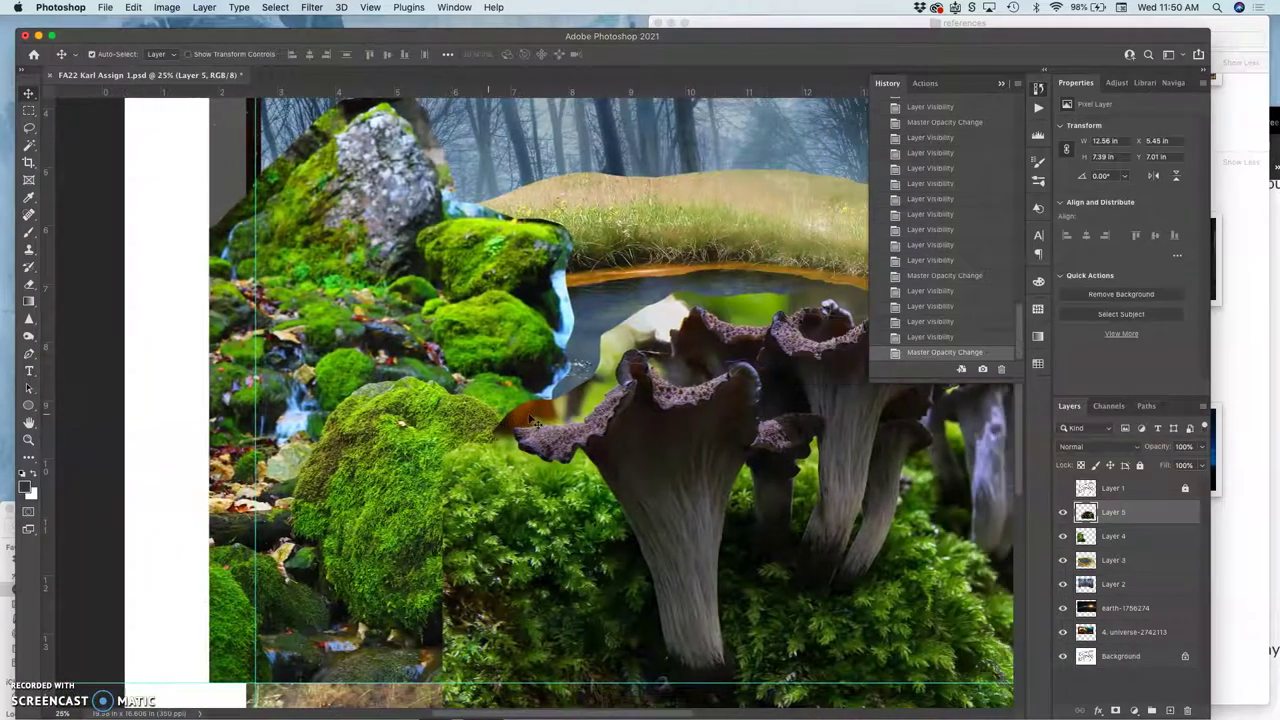
scroll(535, 422, right, 5)
scroll(474, 298, right, 5)
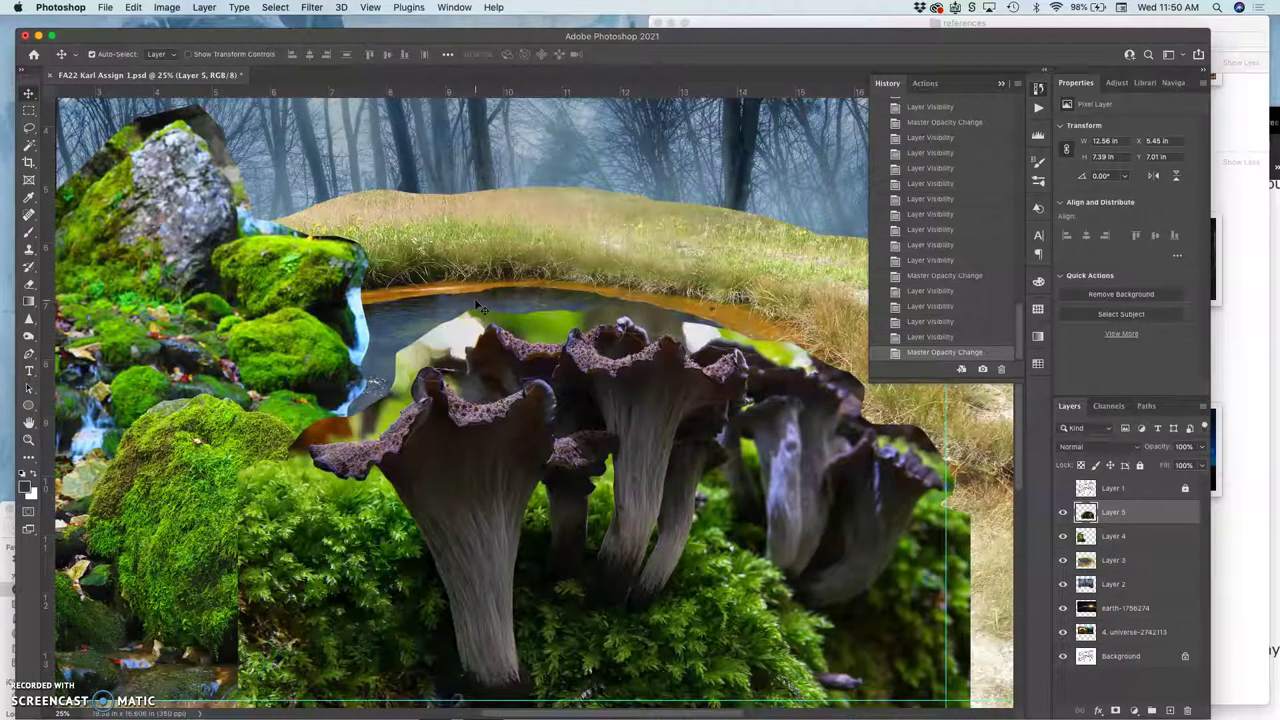
scroll(474, 298, down, 1)
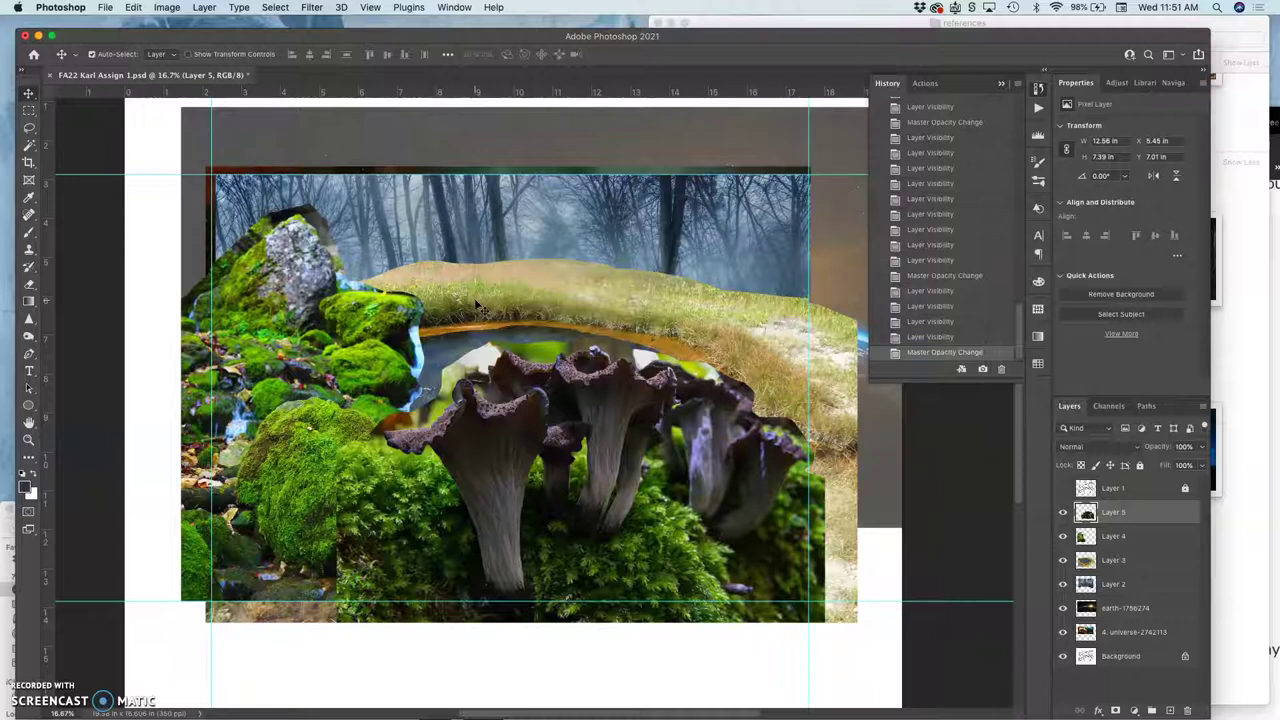
- Return Finder to the Assignment #1 folder and open Sketch.jpg in Preview
click(1241, 321)
scroll(986, 214, up, 5)
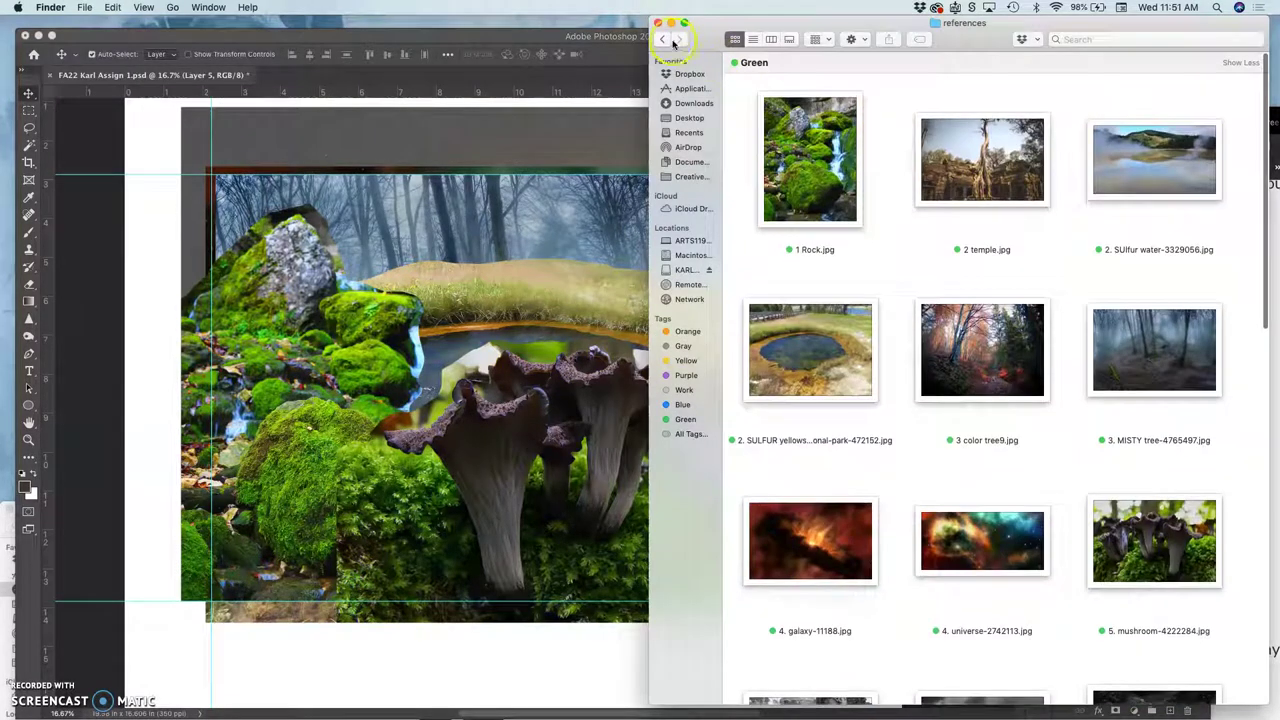
click(662, 39)
click(778, 113)
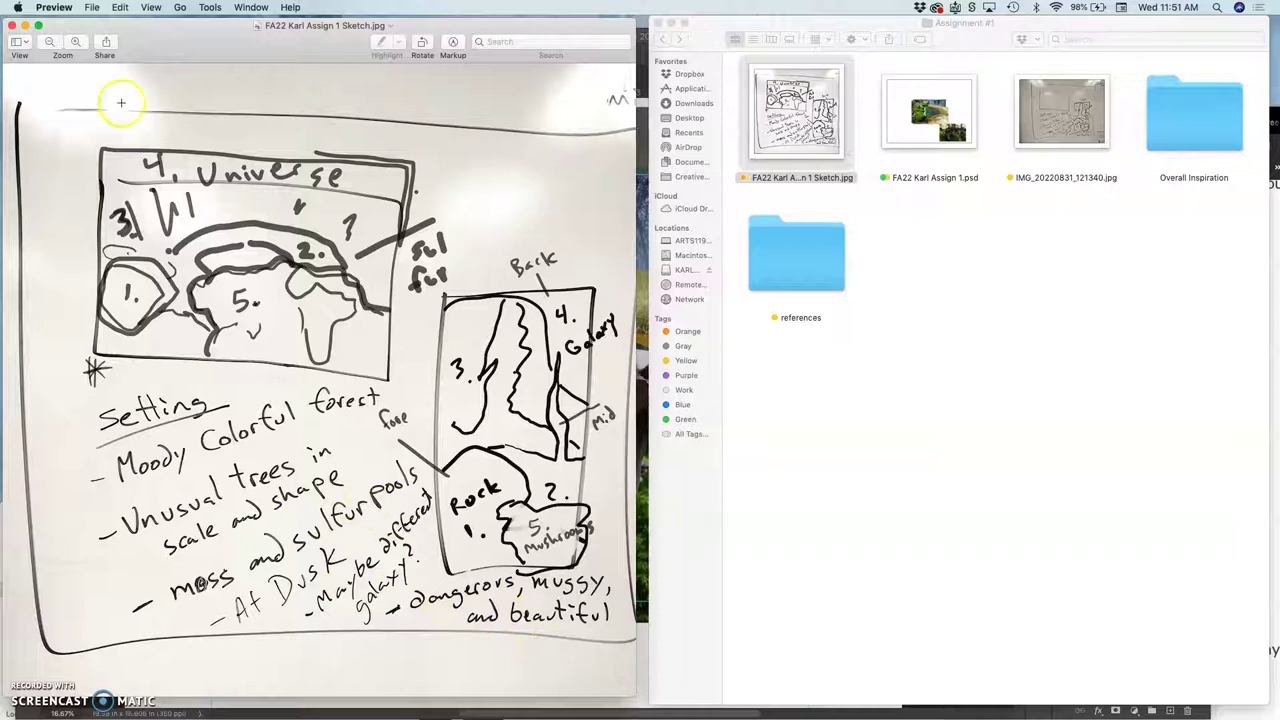
- Move the sketch aside to compare with the composite, close it, and return to Photoshop
drag(75, 25, 705, 73)
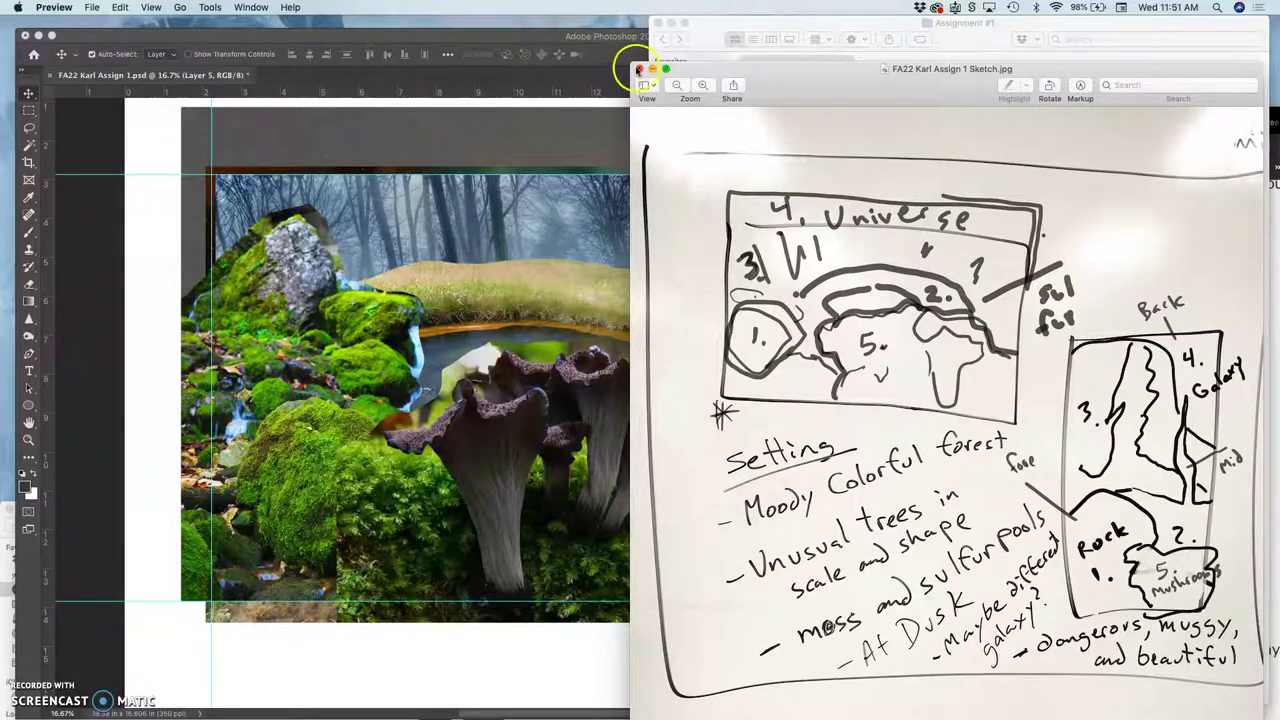
click(638, 70)
click(518, 152)
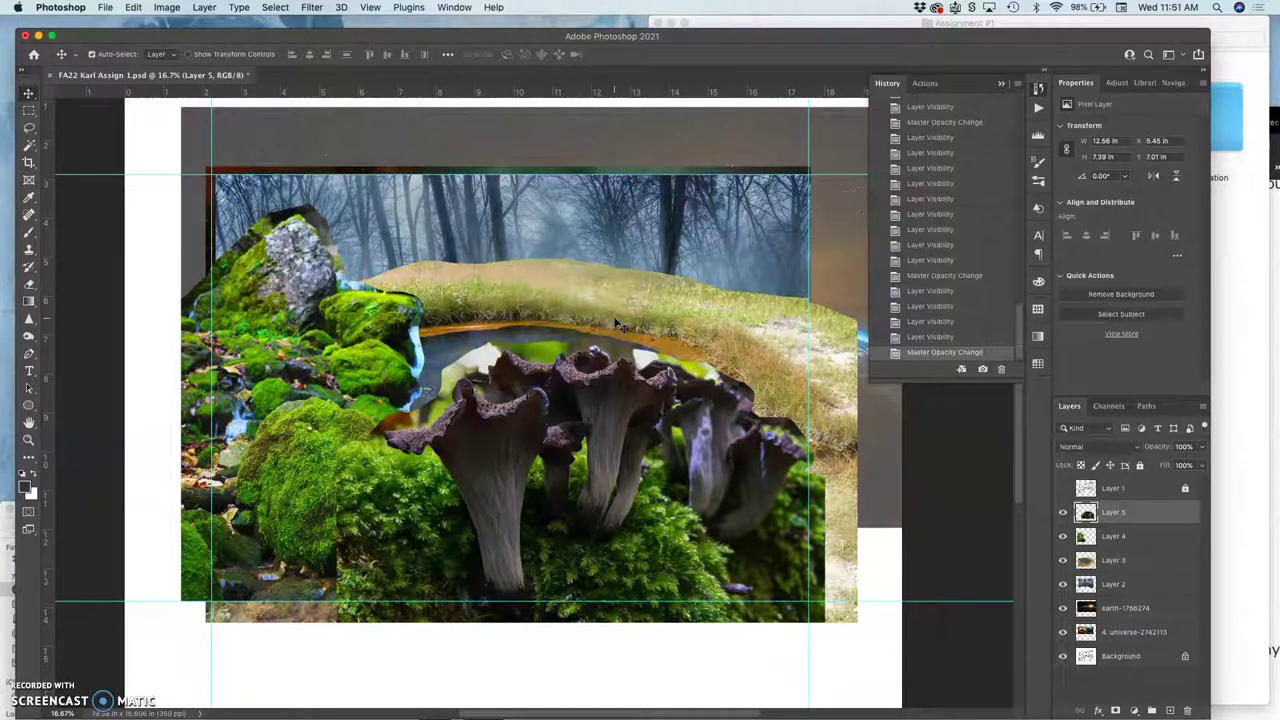
click(488, 333)
click(166, 8)
click(166, 8)
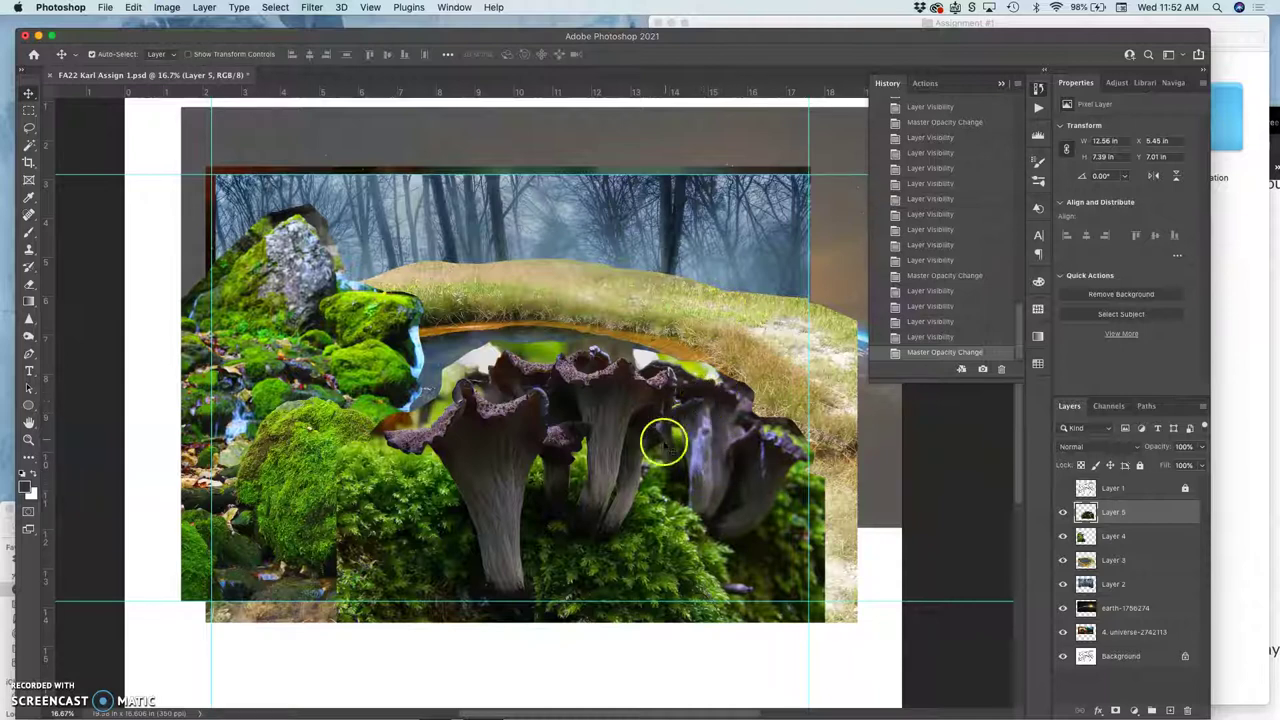
click(1107, 513)
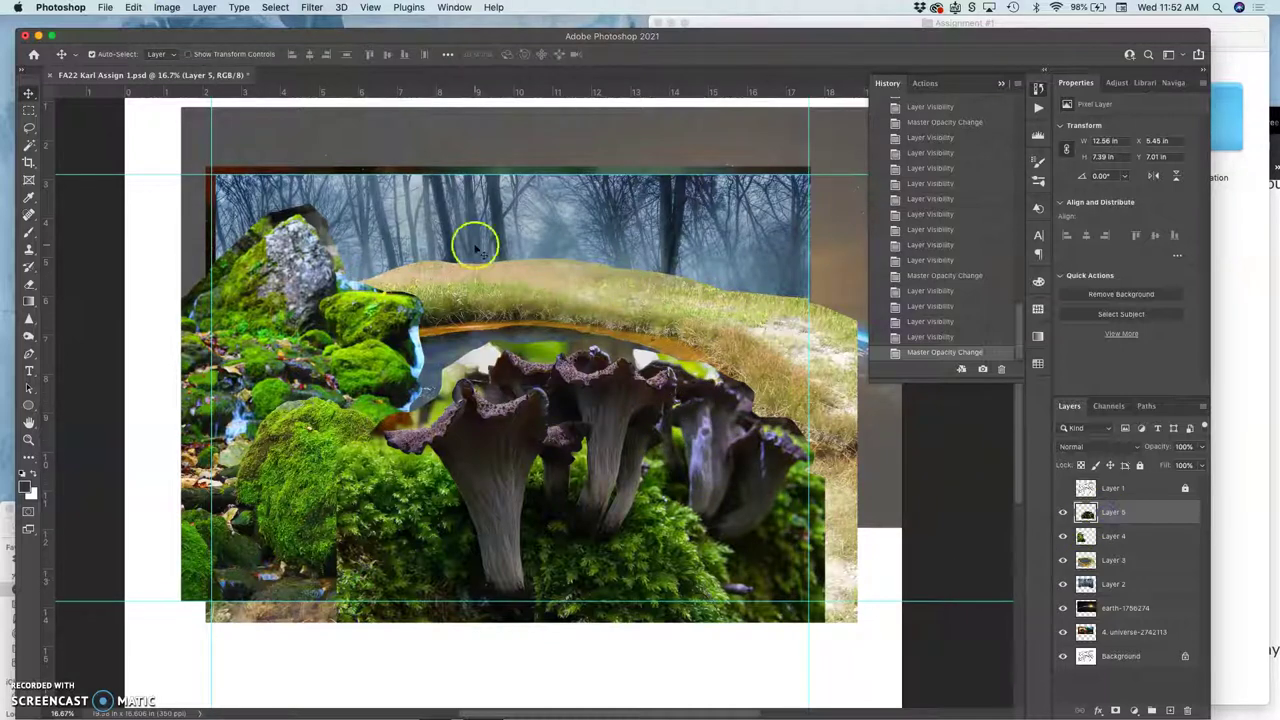
- Browse Image > Adjustments, comparing the Levels, Brightness/Contrast and Curves entries
click(166, 8)
mouse_move(172, 45)
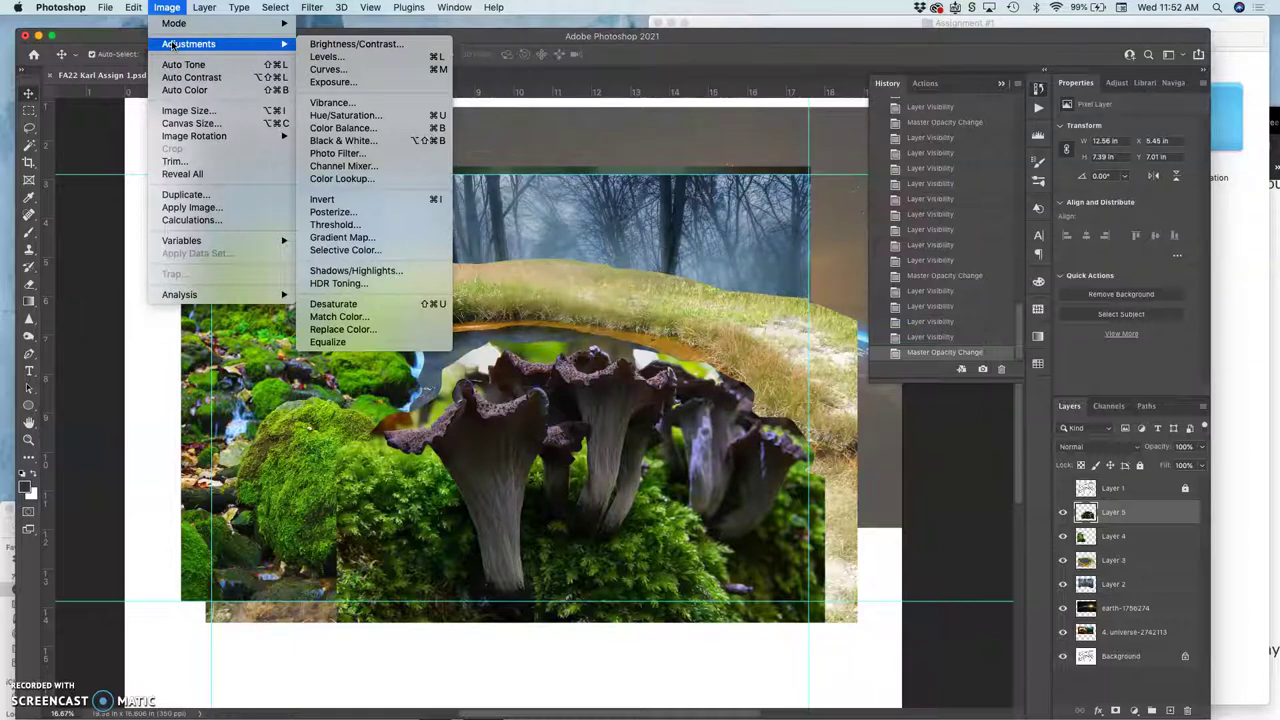
click(326, 57)
mouse_move(333, 62)
mouse_down()
mouse_move(340, 44)
mouse_move(343, 92)
mouse_move(347, 45)
mouse_move(344, 62)
mouse_up()
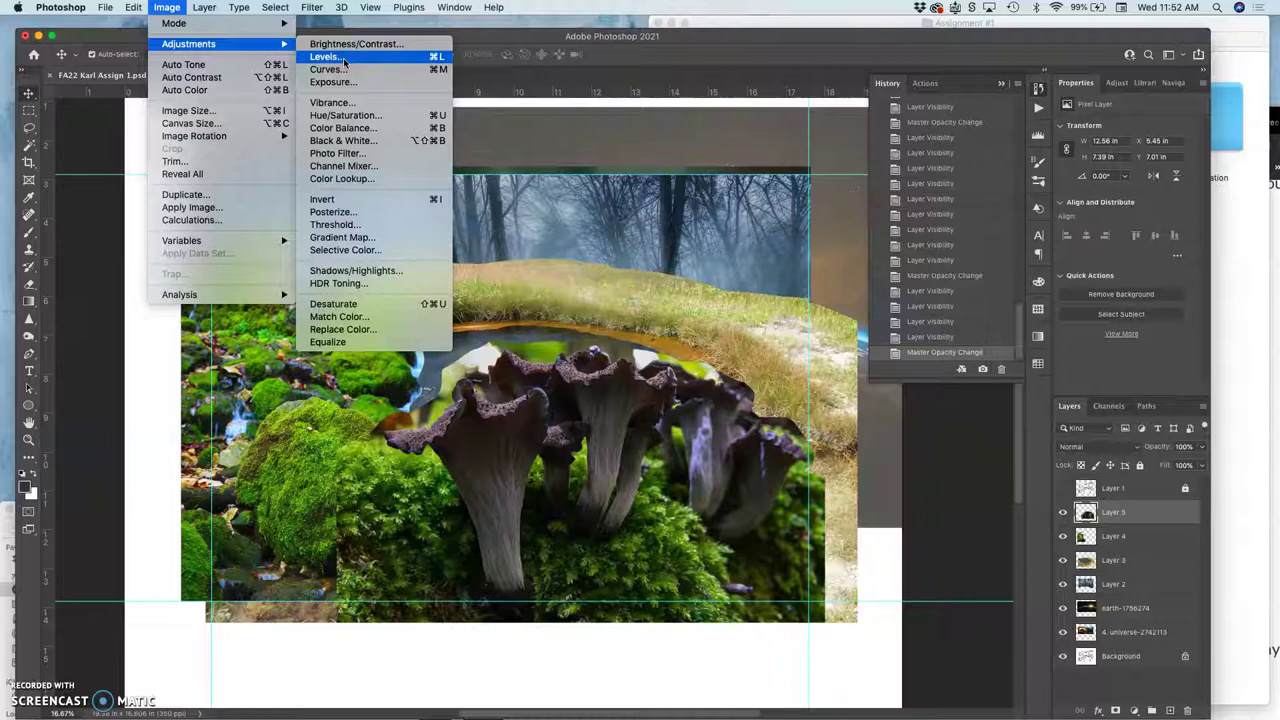
drag(344, 62, 339, 62)
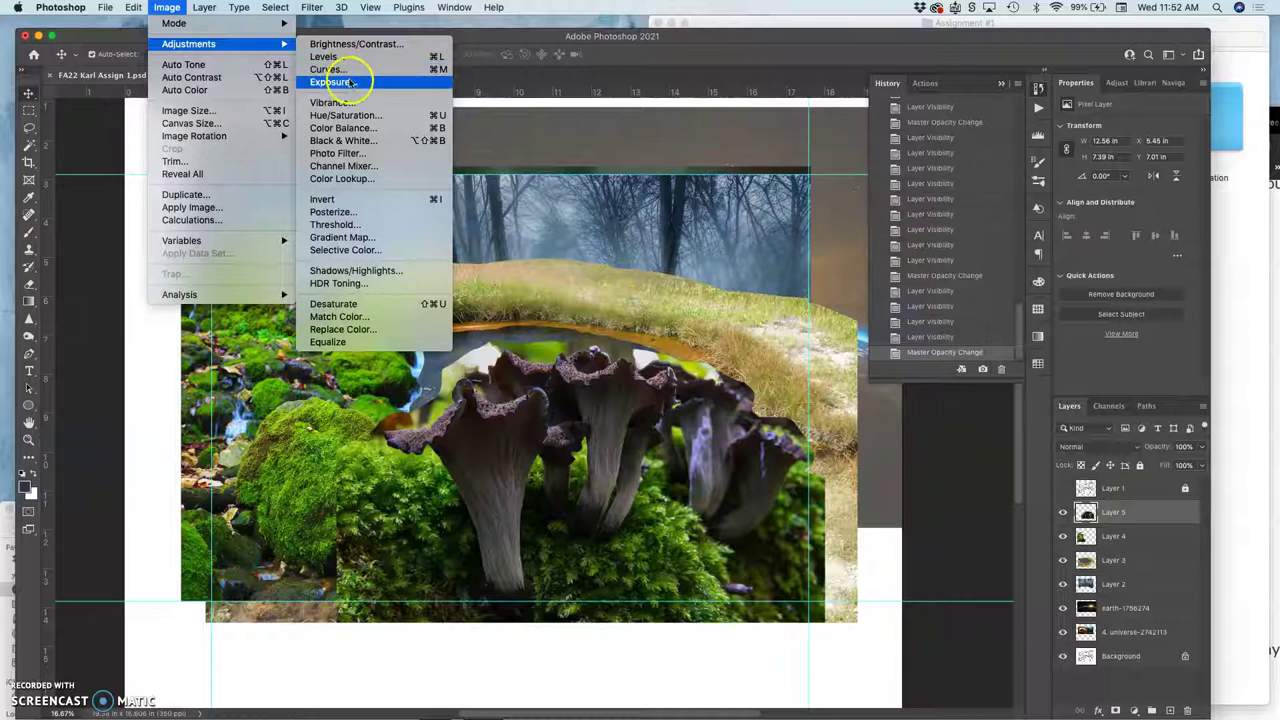
click(345, 72)
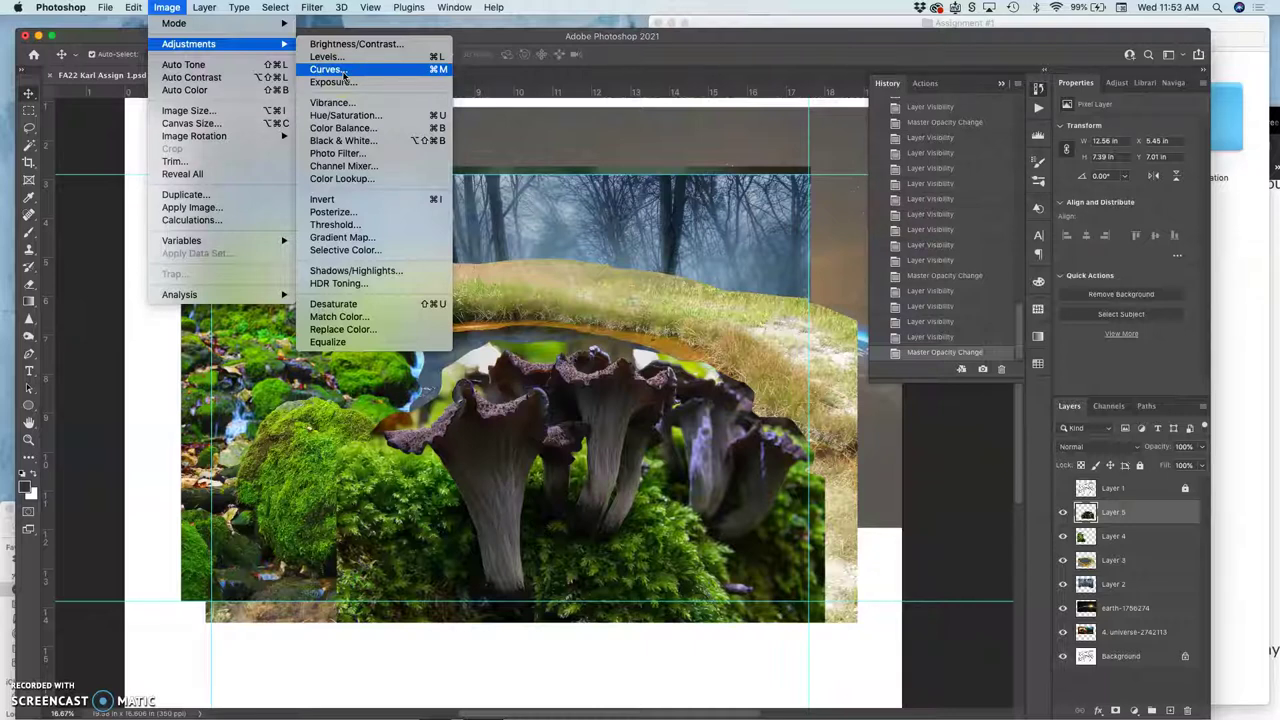
- Open Levels on Layer 5, preview the white input at 123, then return it to 255
click(338, 60)
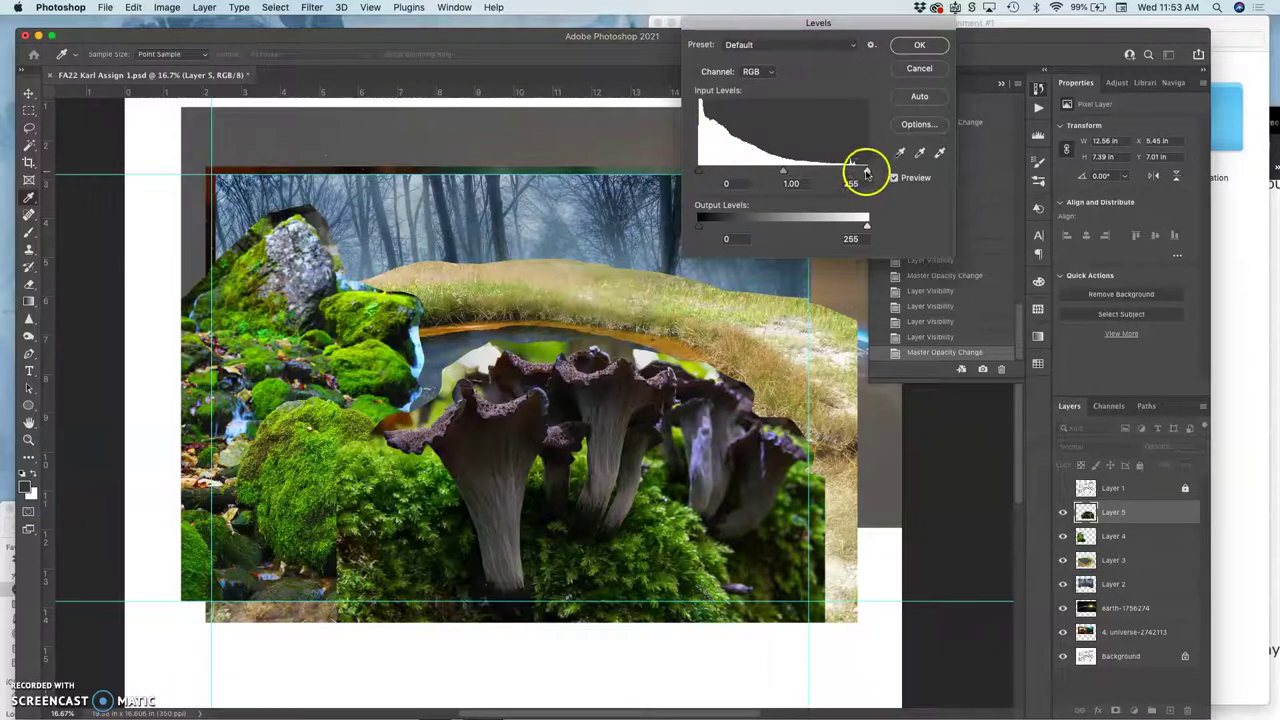
drag(866, 171, 780, 171)
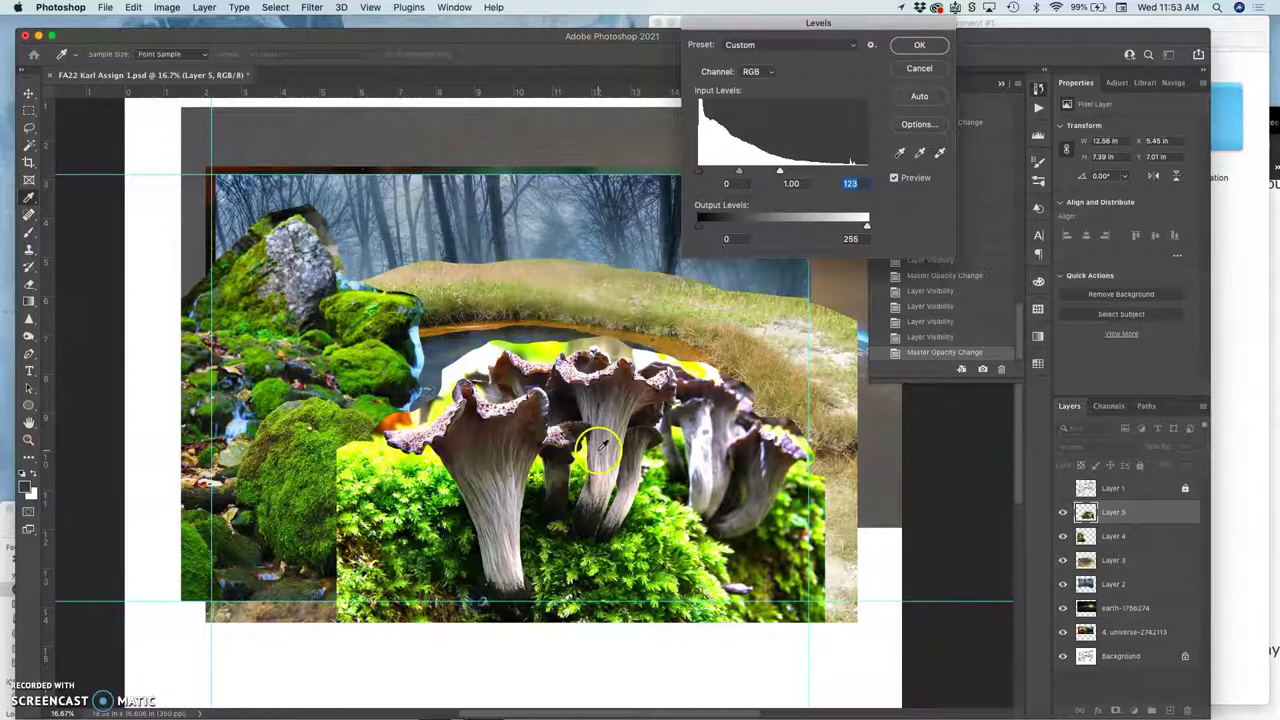
scroll(483, 385, up, 3)
scroll(490, 379, up, 2)
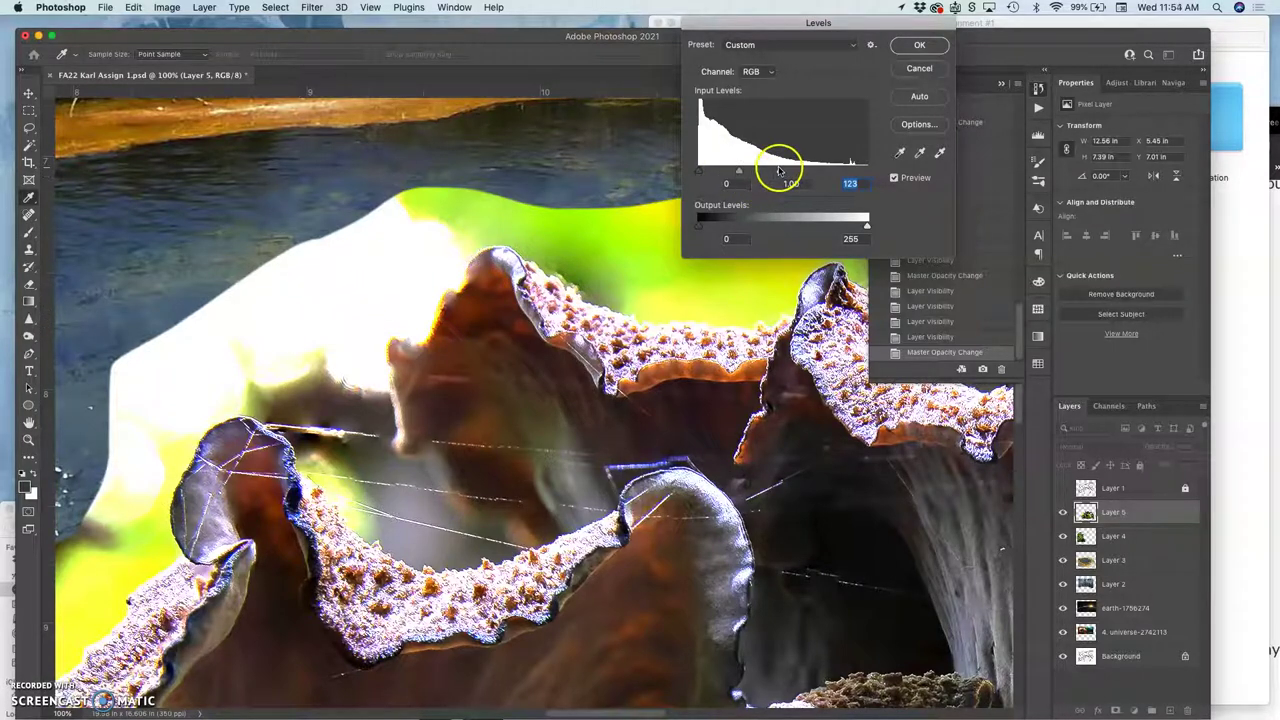
drag(779, 171, 900, 175)
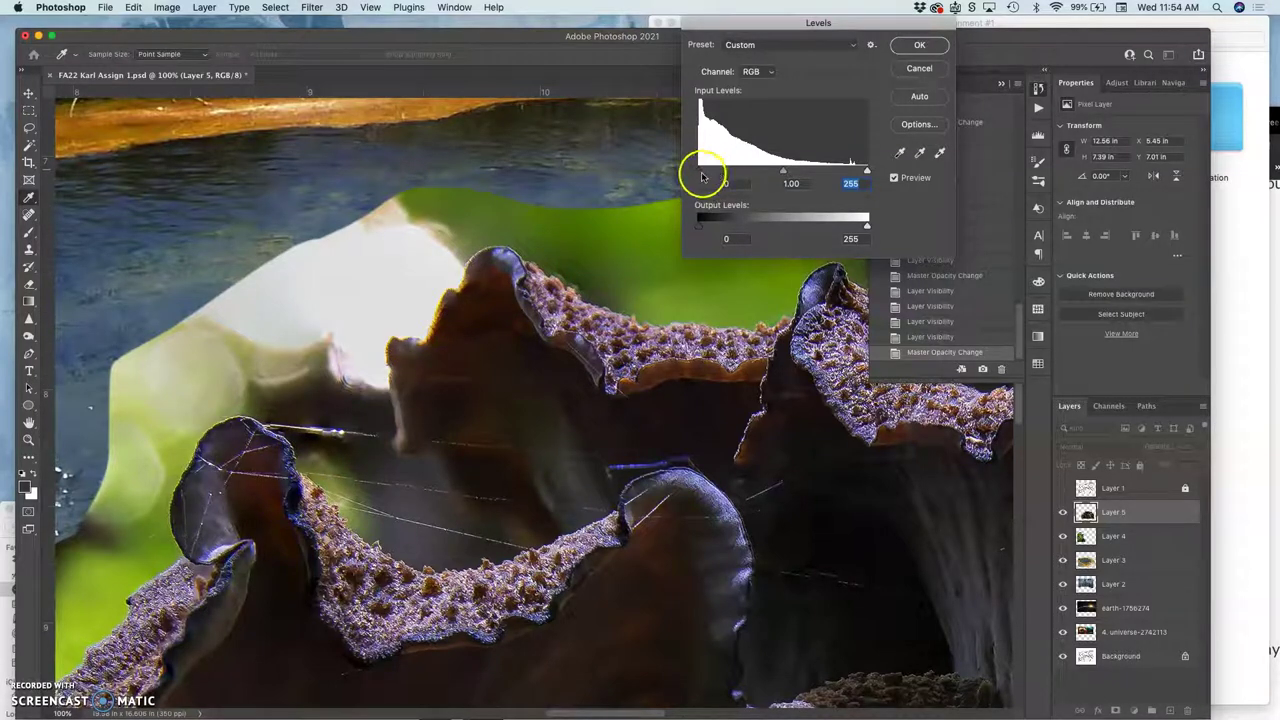
- Preview the Levels black input at 61, then reset it to 0
scroll(791, 422, down, 10)
scroll(791, 422, right, 3)
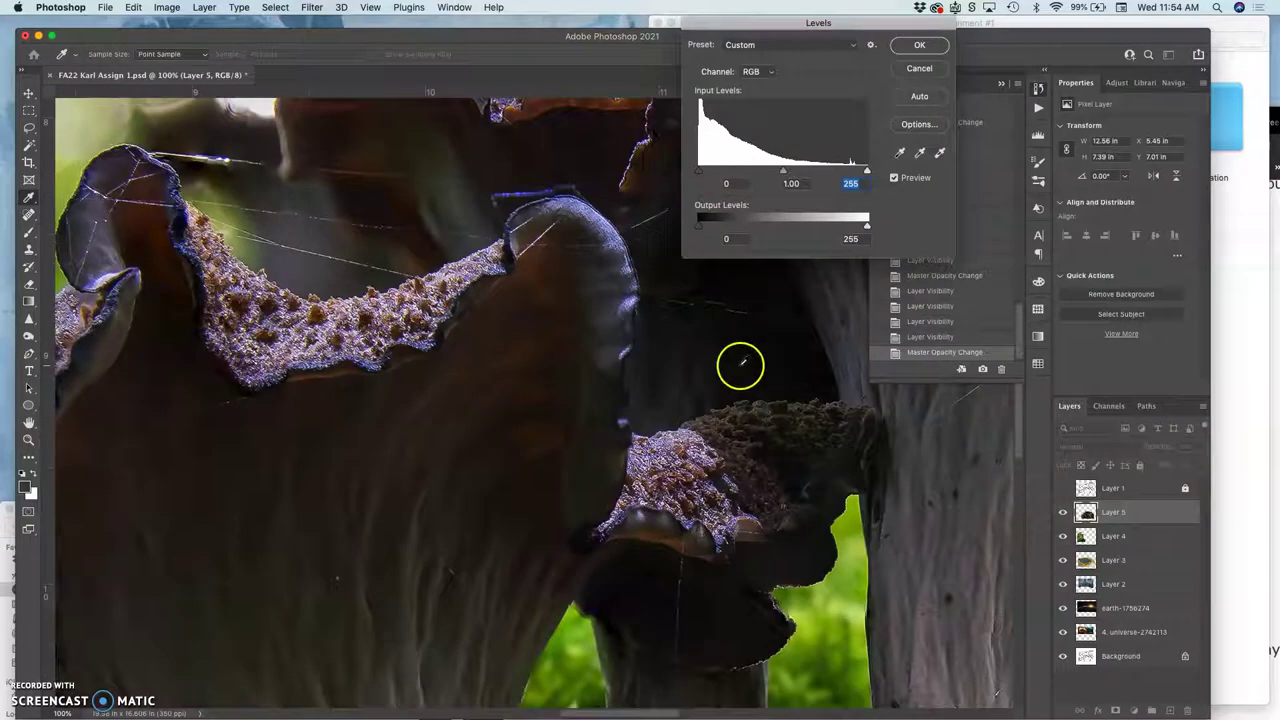
scroll(740, 365, right, 3)
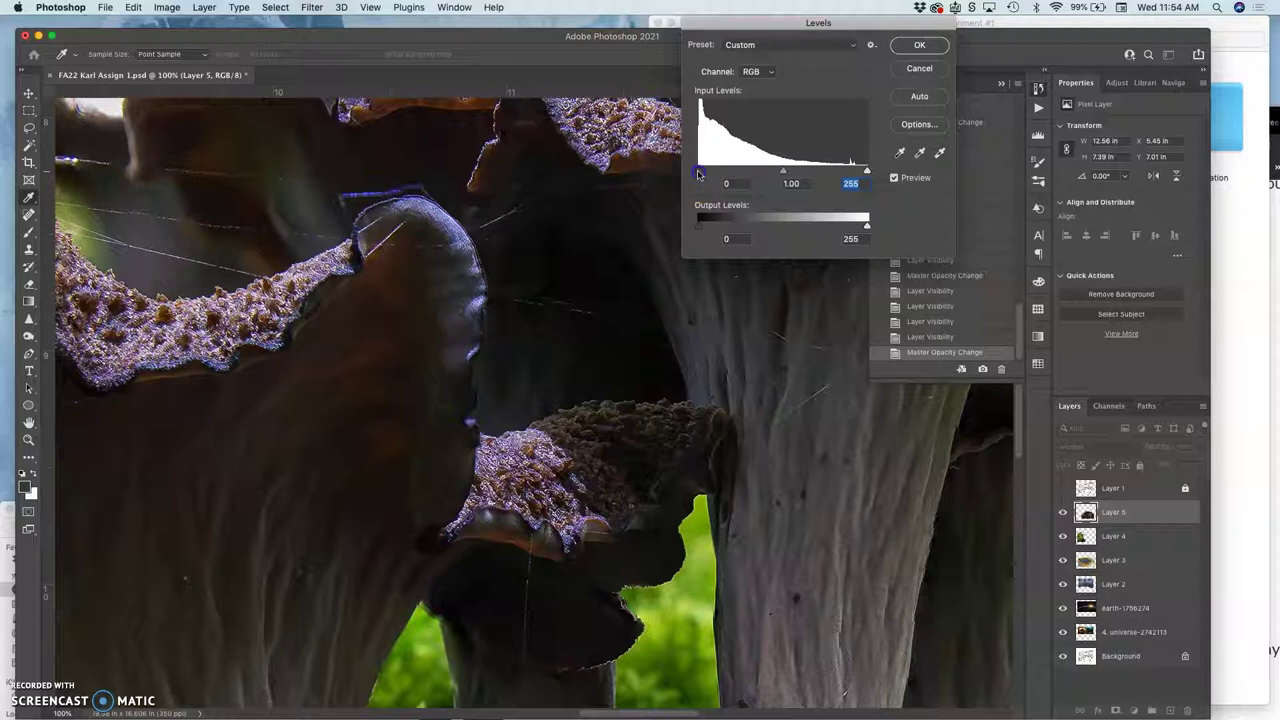
drag(698, 173, 740, 171)
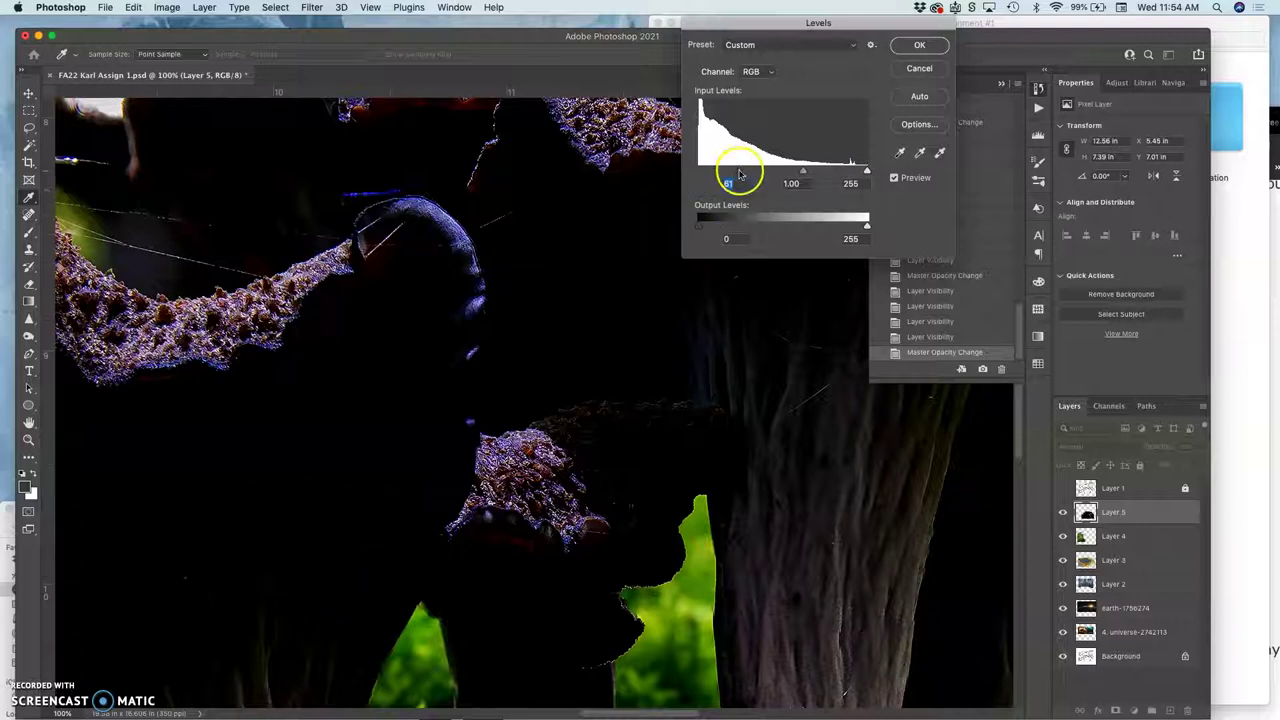
drag(740, 176, 698, 168)
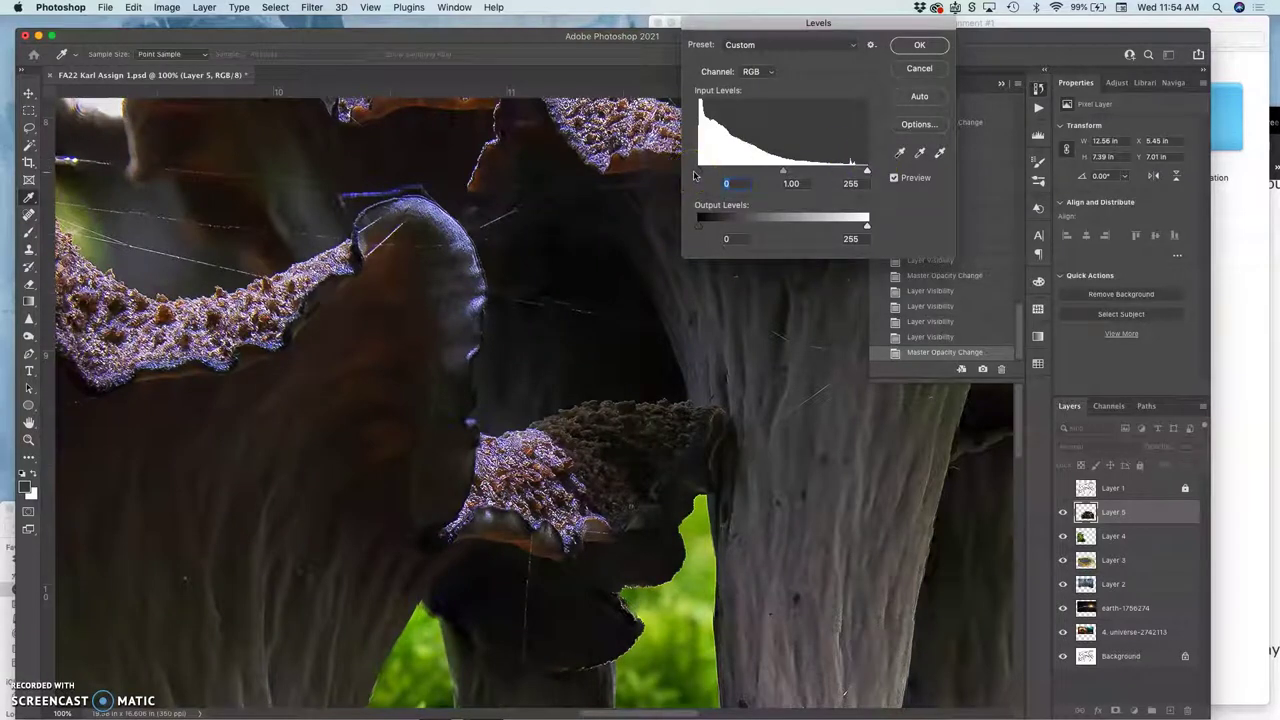
- Set the Levels midtone gamma to 1.69 after briefly trying 0.92, viewing the composite at 25%
click(786, 170)
mouse_move(783, 173)
mouse_down()
mouse_move(771, 173)
mouse_move(789, 173)
mouse_up()
key(super+minus)
key(super+minus)
key(super+minus)
key(super+minus)
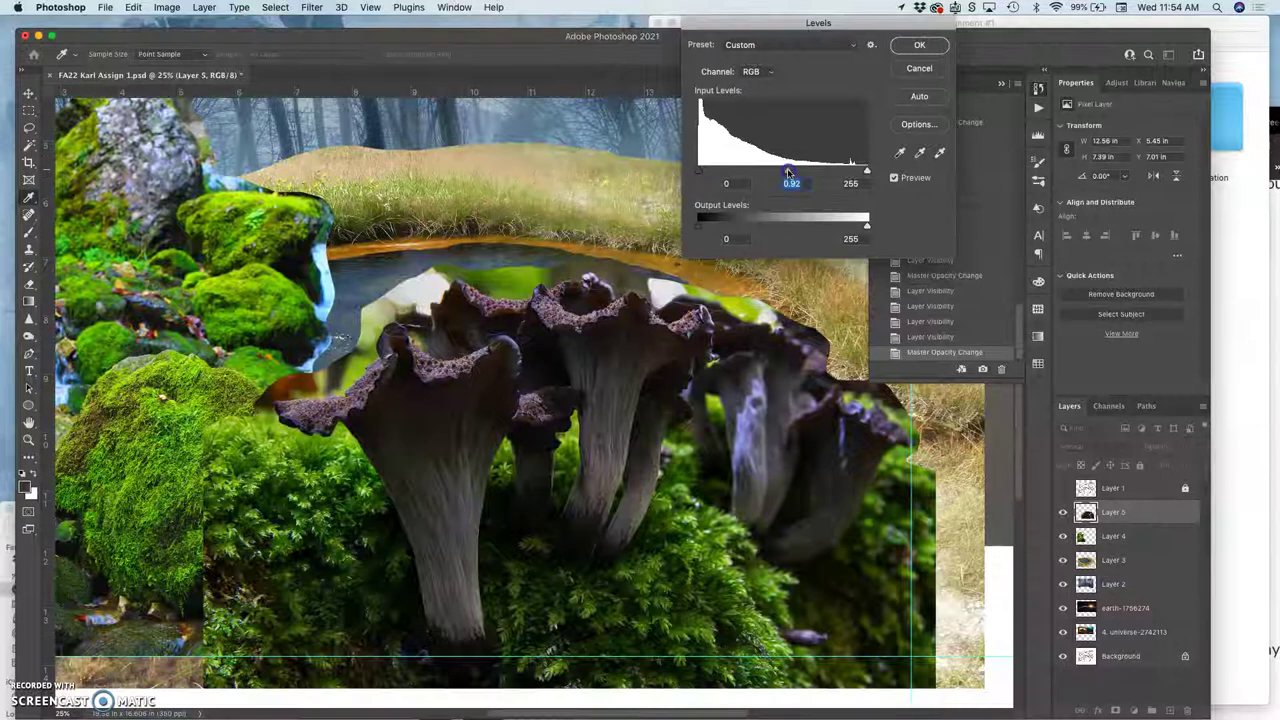
drag(789, 173, 751, 172)
- Adjust the Levels sliders to brighten the mushroom layer
click(751, 173)
click(789, 198)
click(732, 218)
click(750, 187)
click(721, 238)
drag(721, 238, 758, 228)
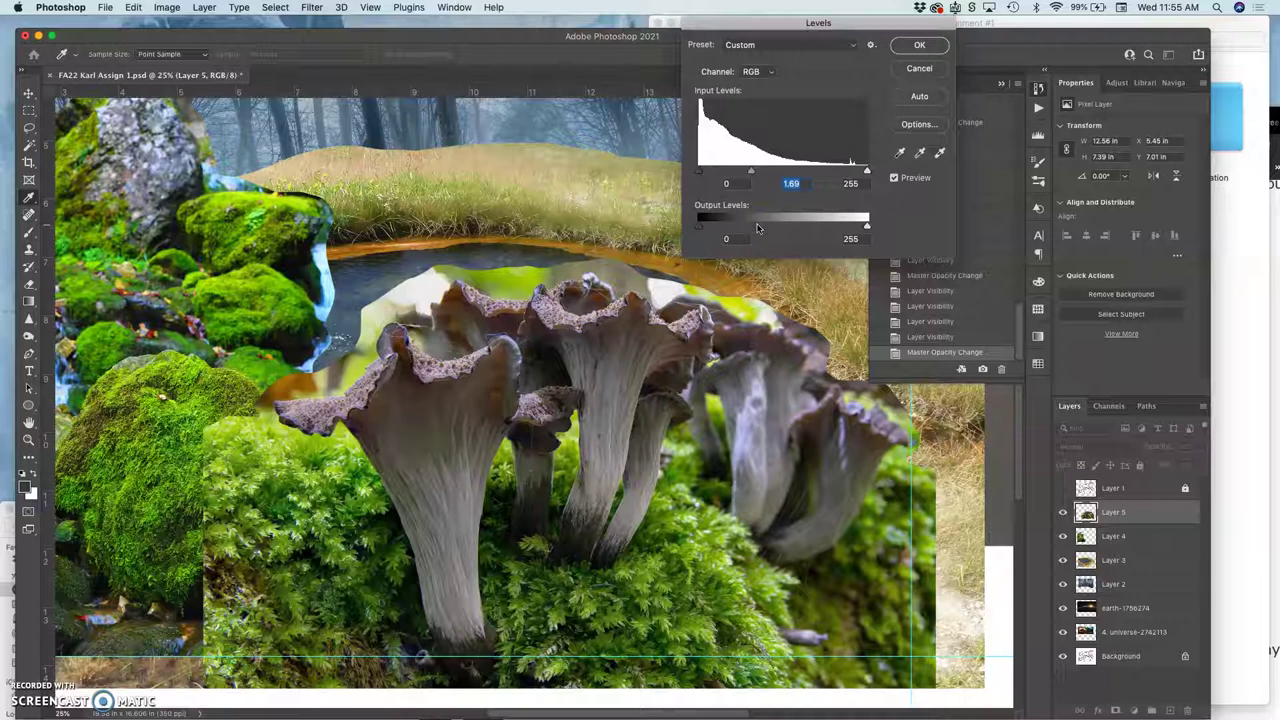
drag(890, 262, 868, 229)
- Trial output white levels of 188 and 218, then restore it to 255
click(868, 229)
drag(868, 229, 823, 231)
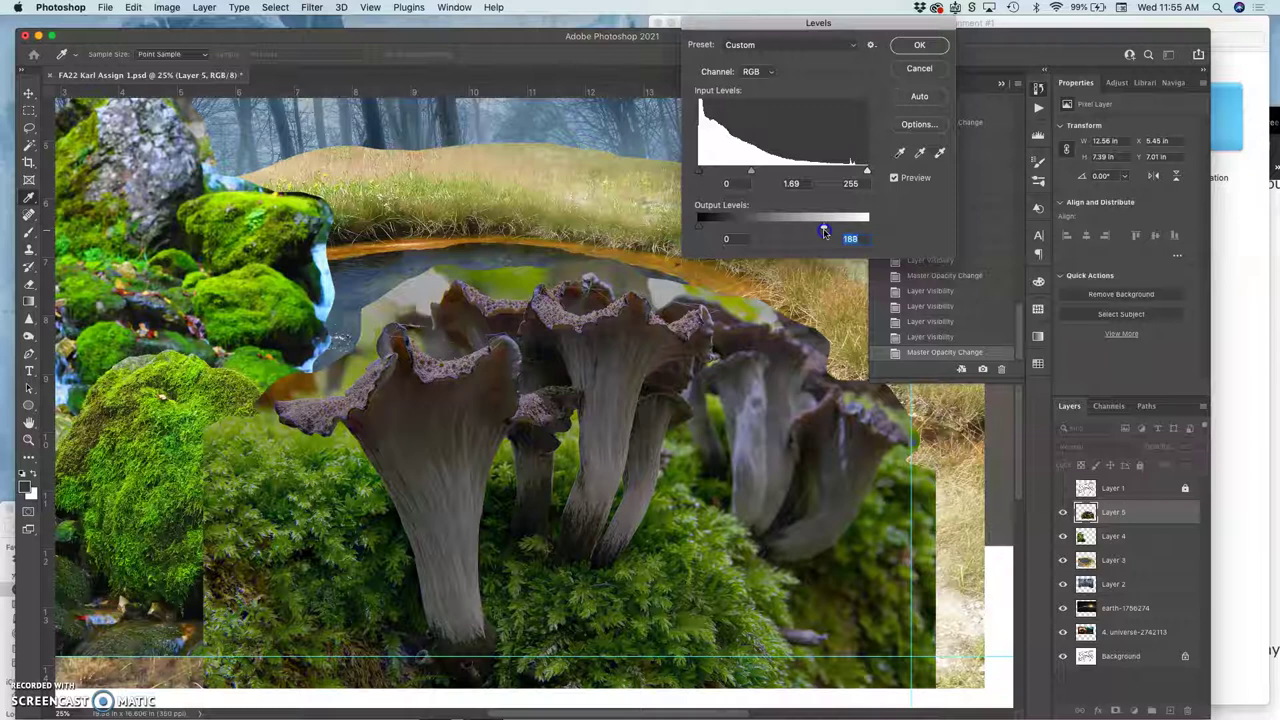
drag(823, 231, 870, 229)
click(510, 258)
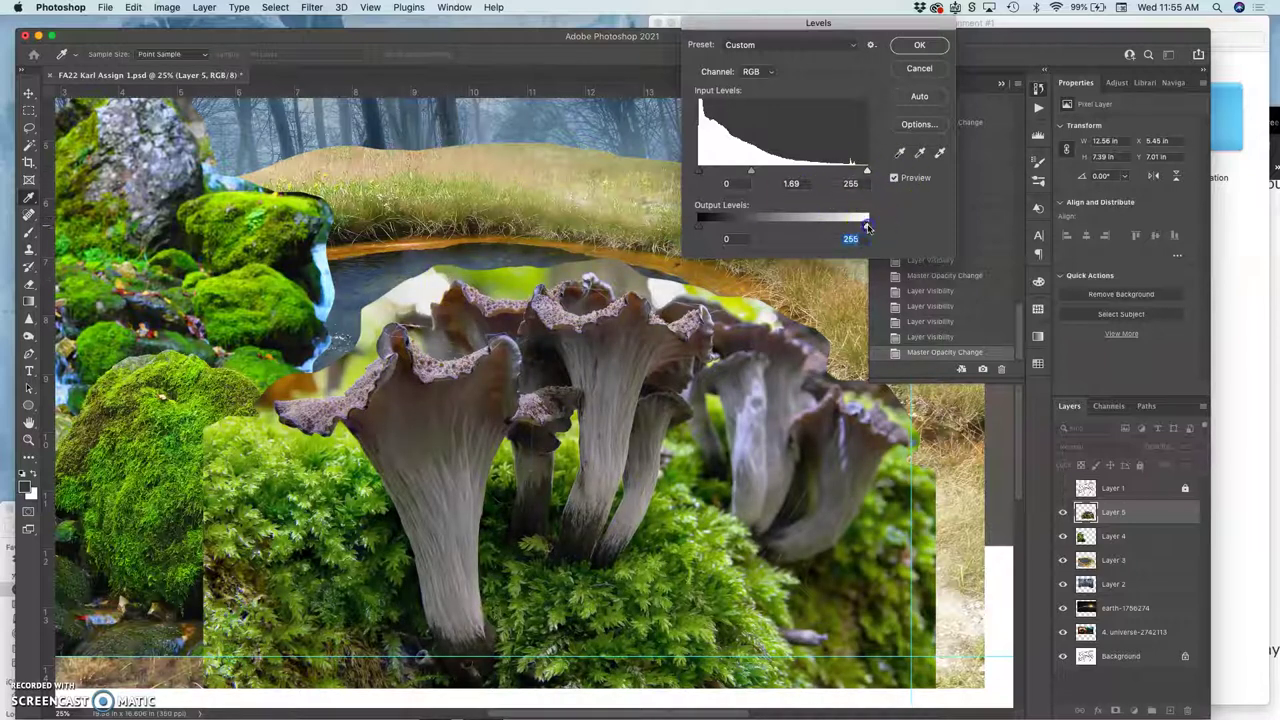
drag(867, 228, 841, 229)
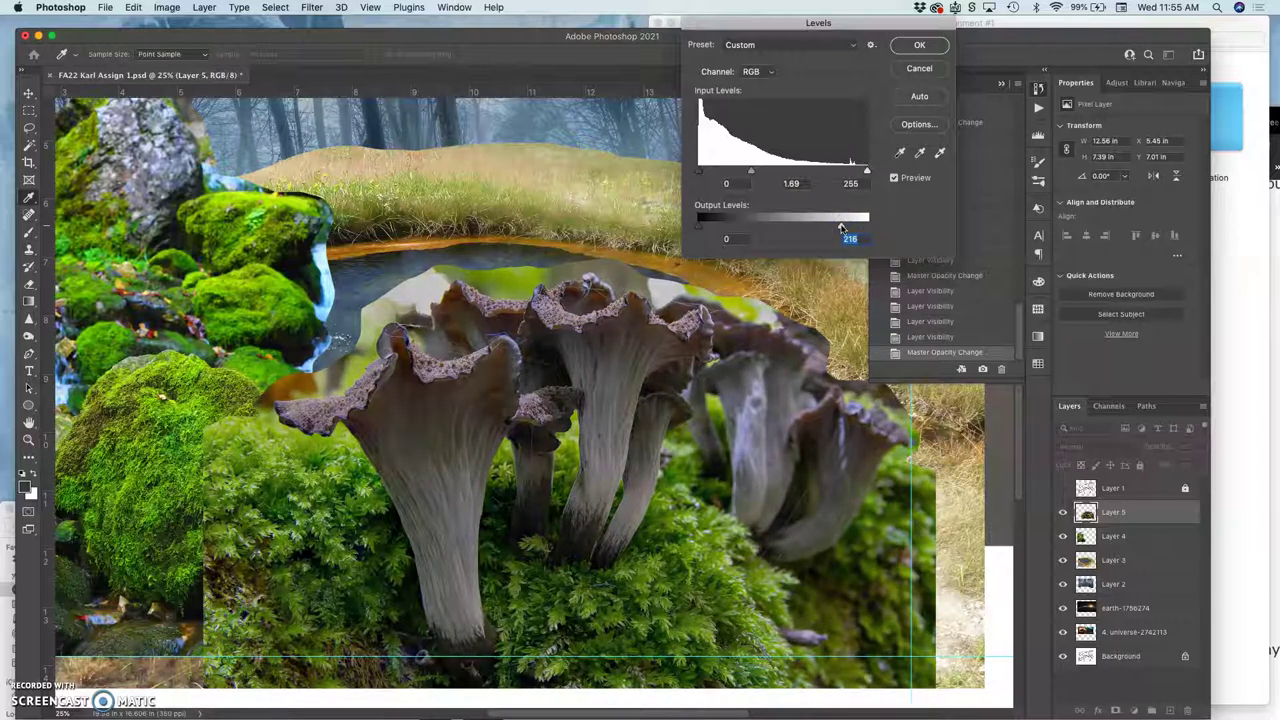
drag(841, 229, 888, 228)
- Try lifting the output black level, return it to 0, and apply Levels
drag(751, 223, 712, 231)
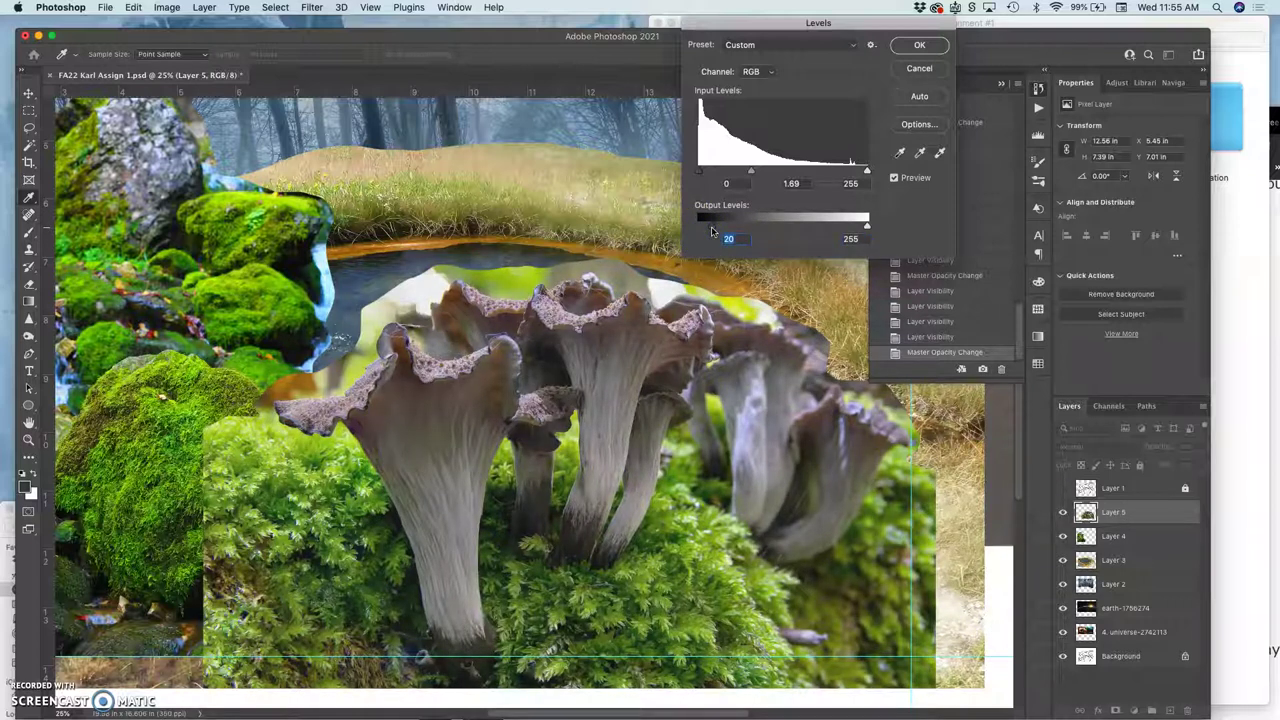
drag(712, 231, 697, 232)
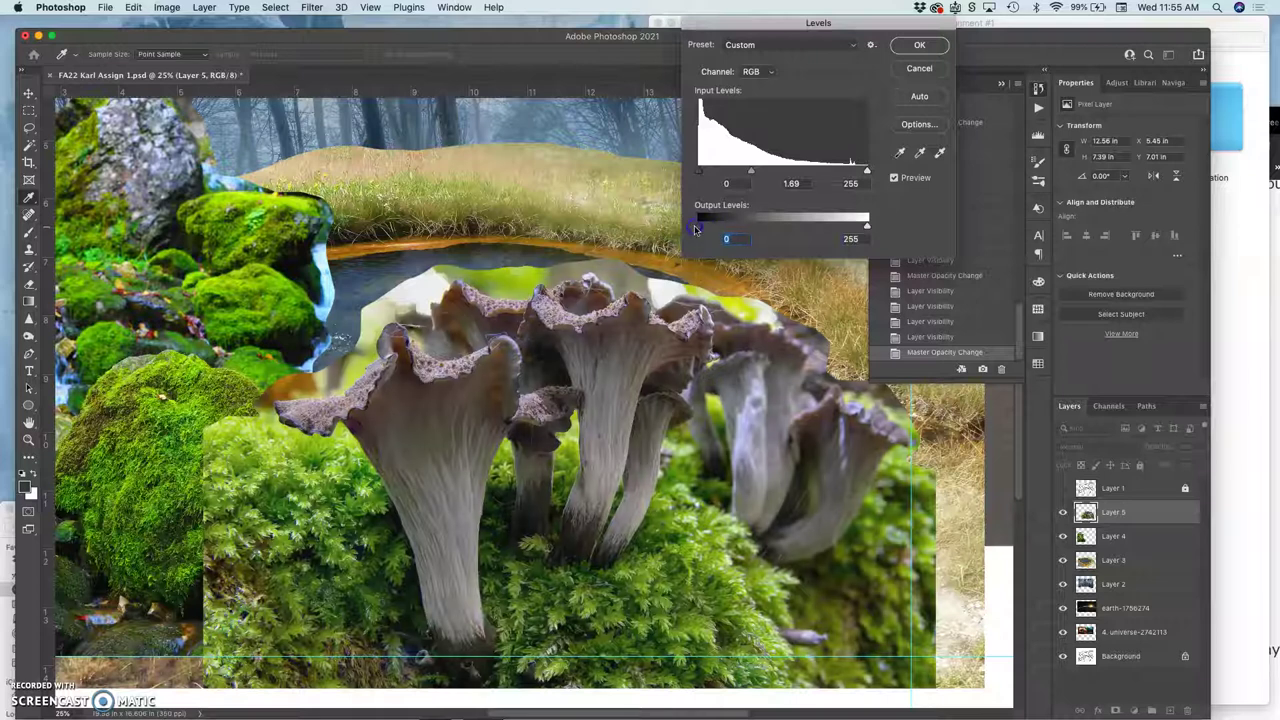
click(732, 158)
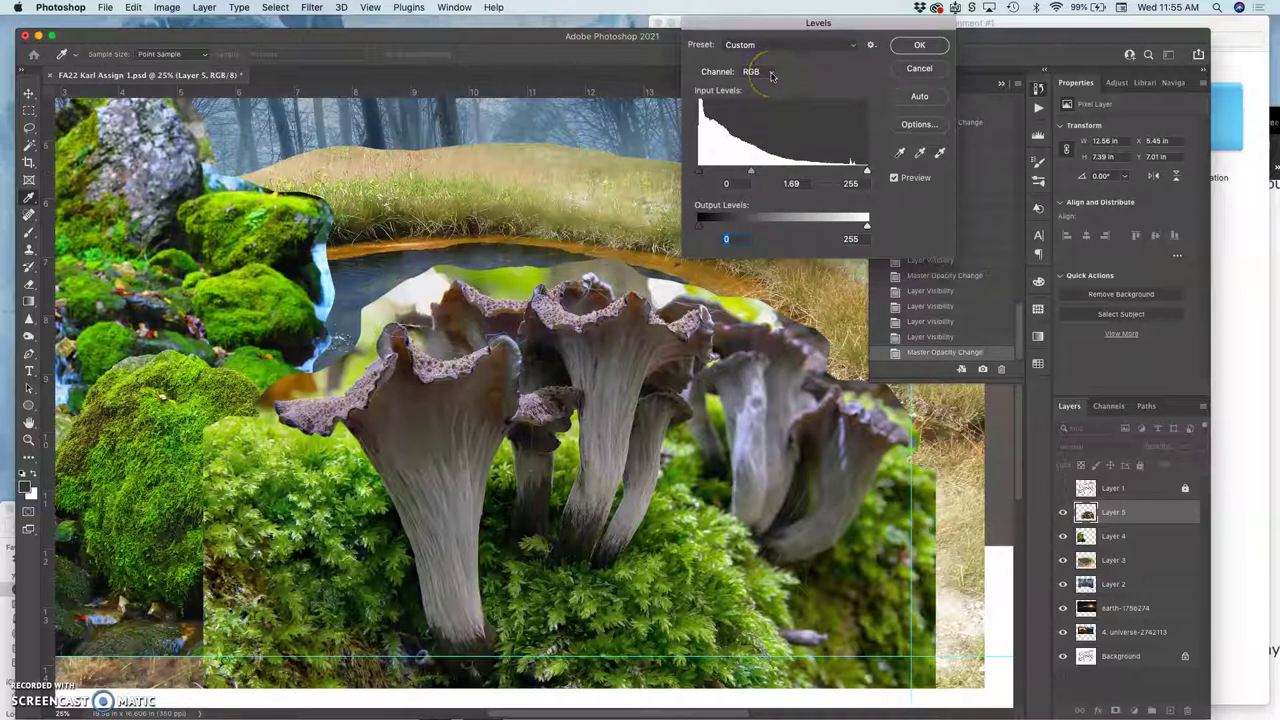
click(916, 46)
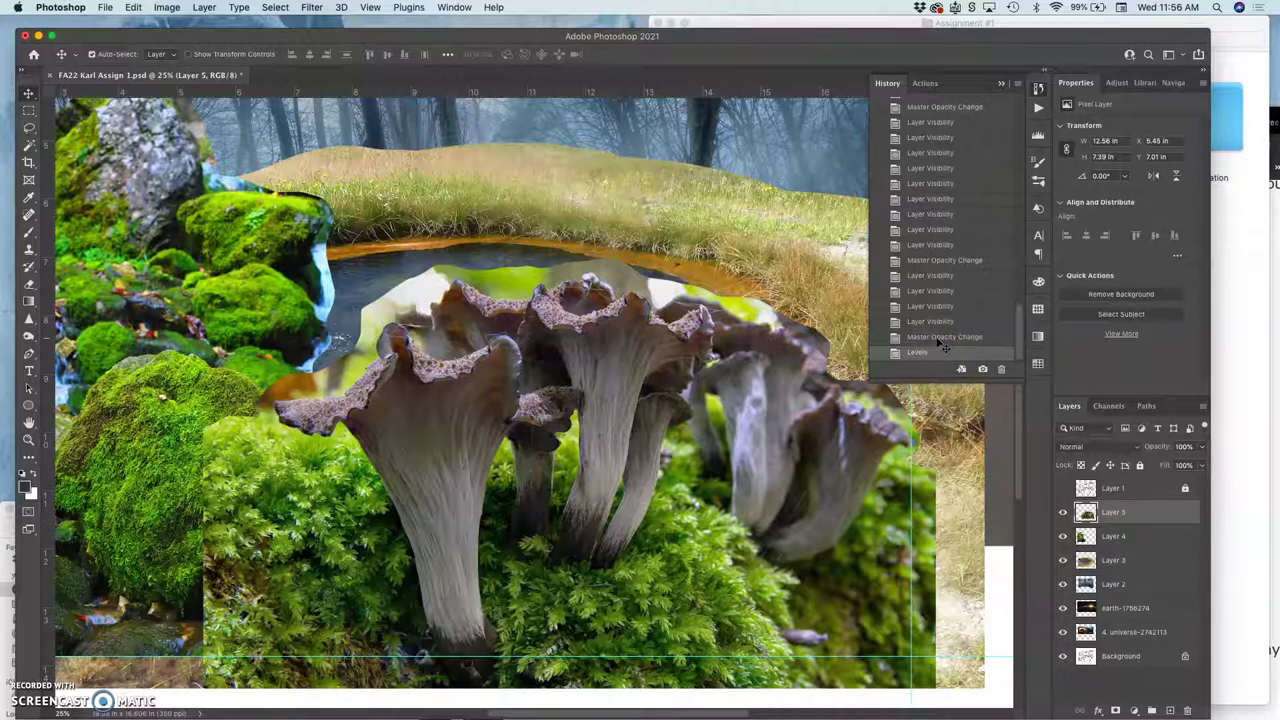
click(937, 338)
click(929, 338)
drag(924, 357, 924, 356)
click(734, 253)
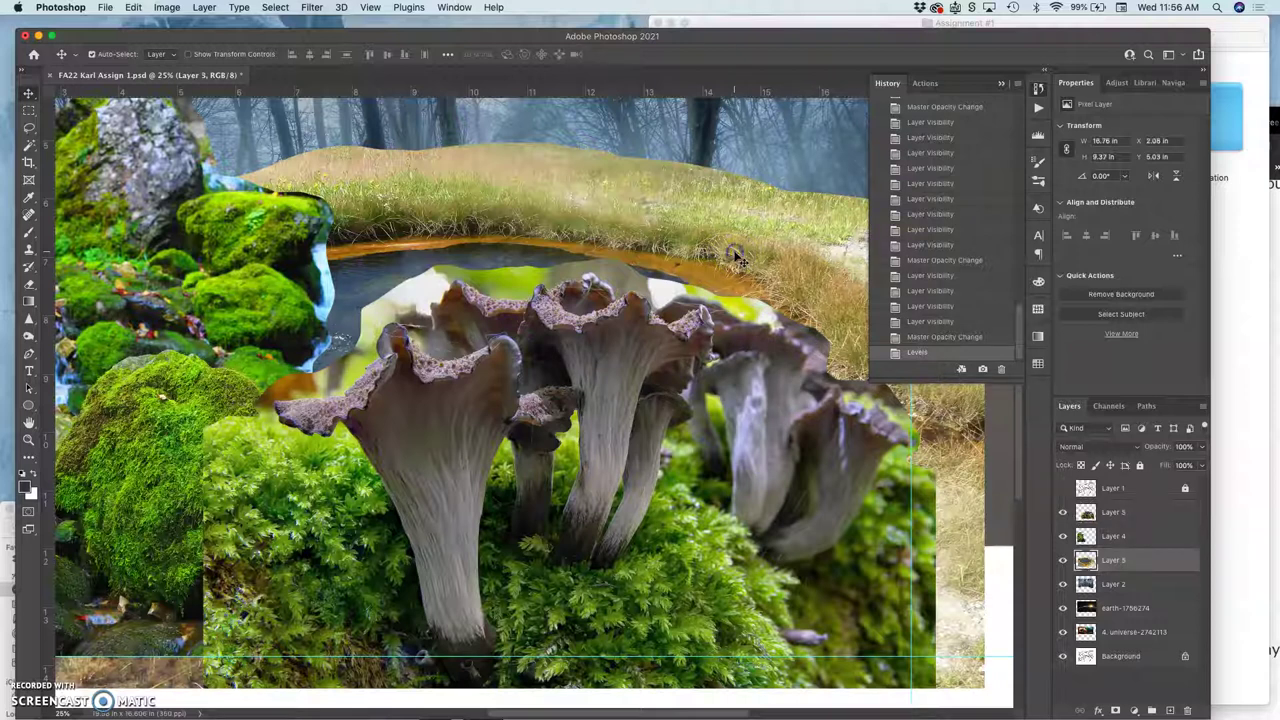
key(super+z)
key(super+z)
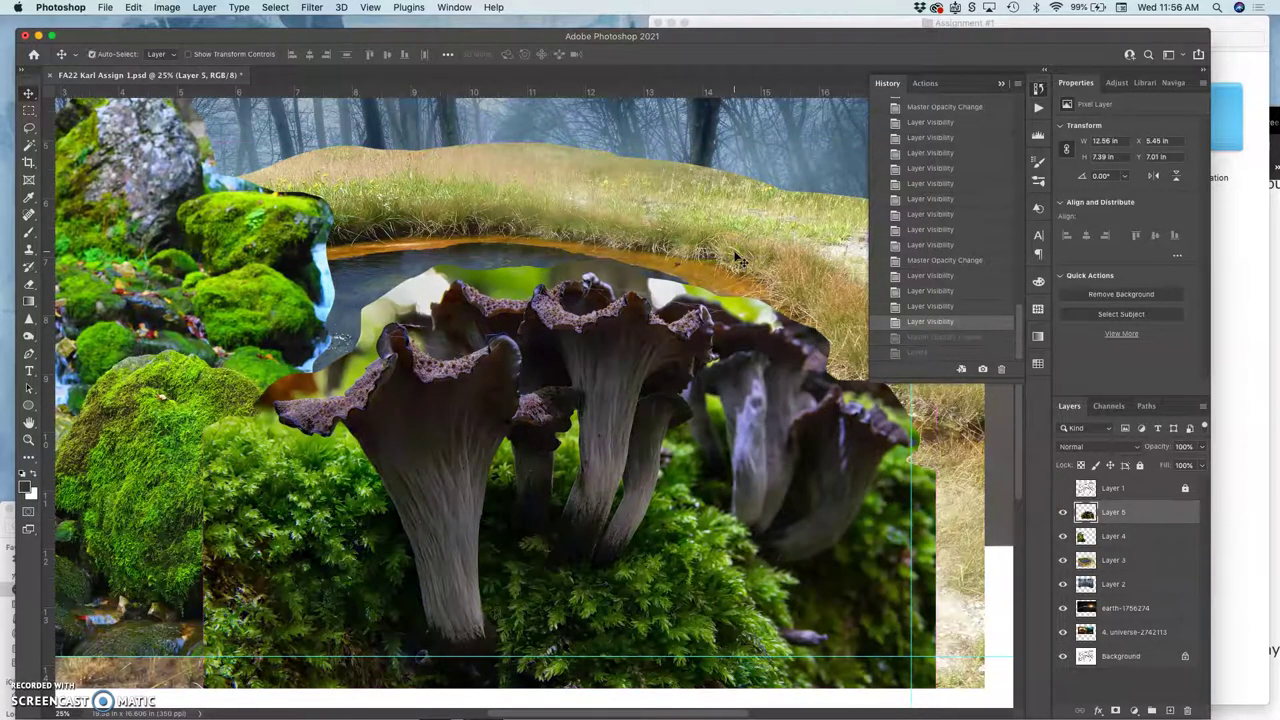
super+click(742, 236)
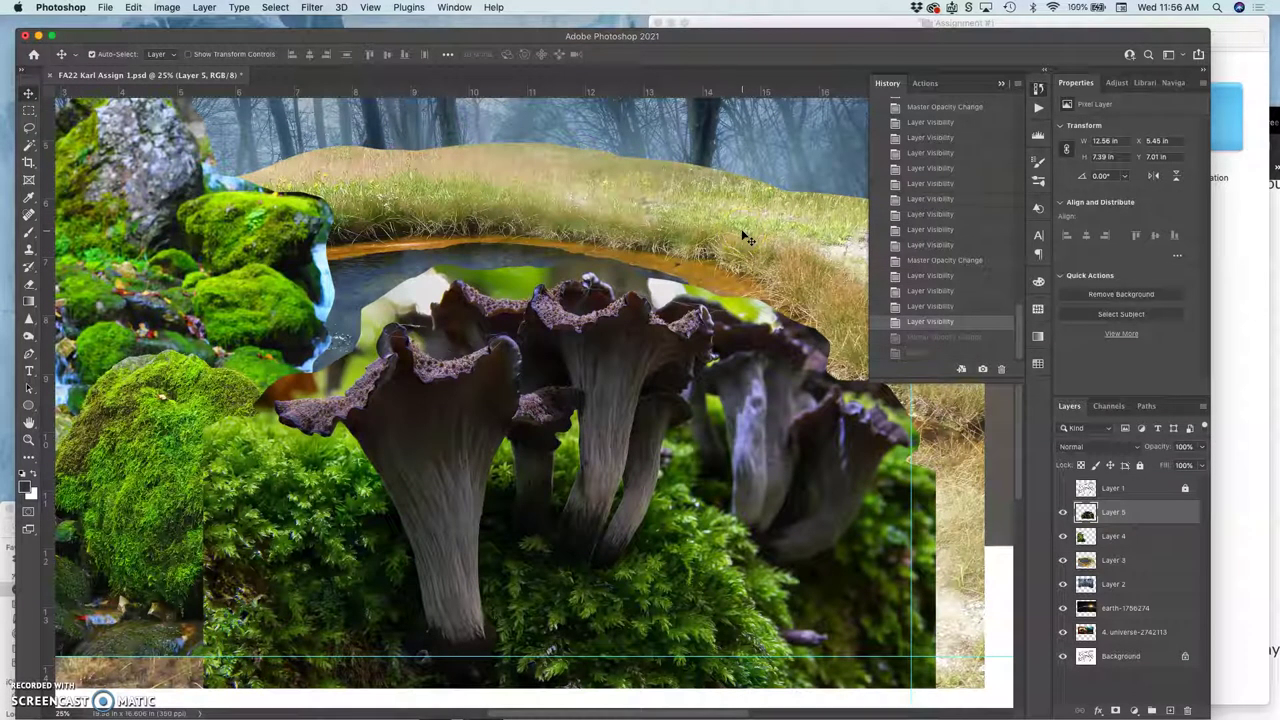
key(super+shift+z)
key(super+shift+z)
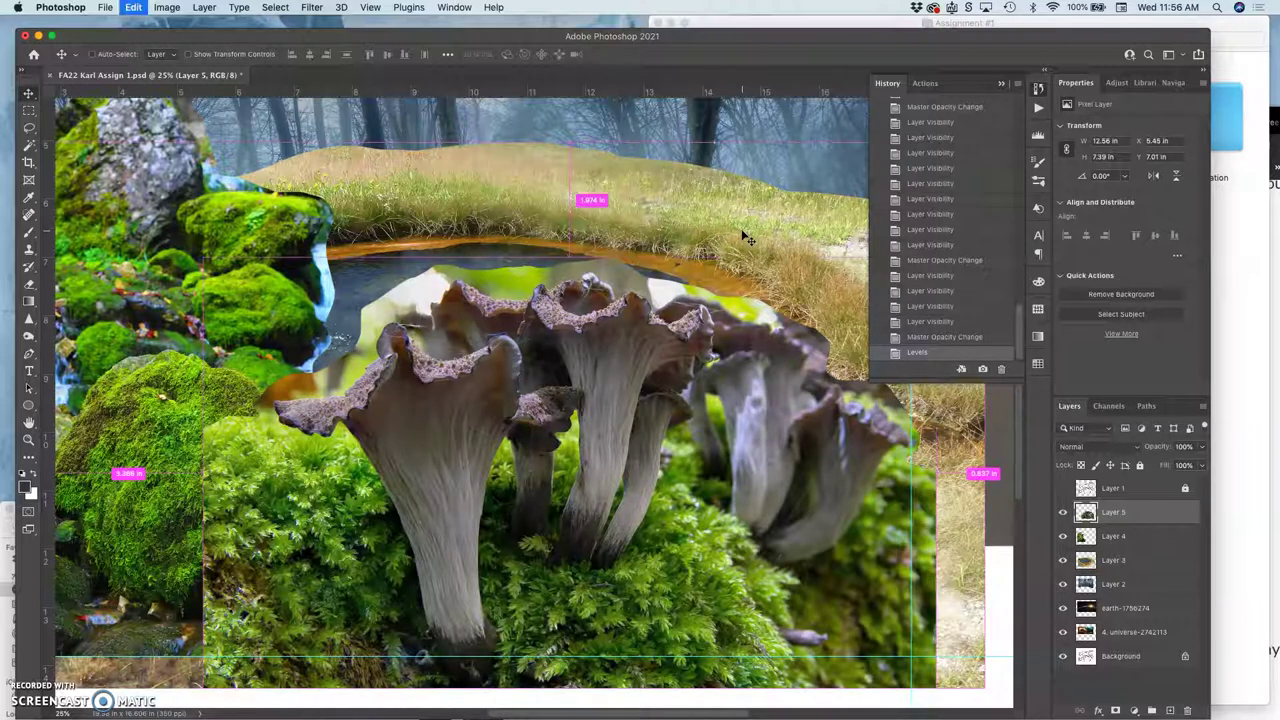
key(super+z)
key(super+shift+z)
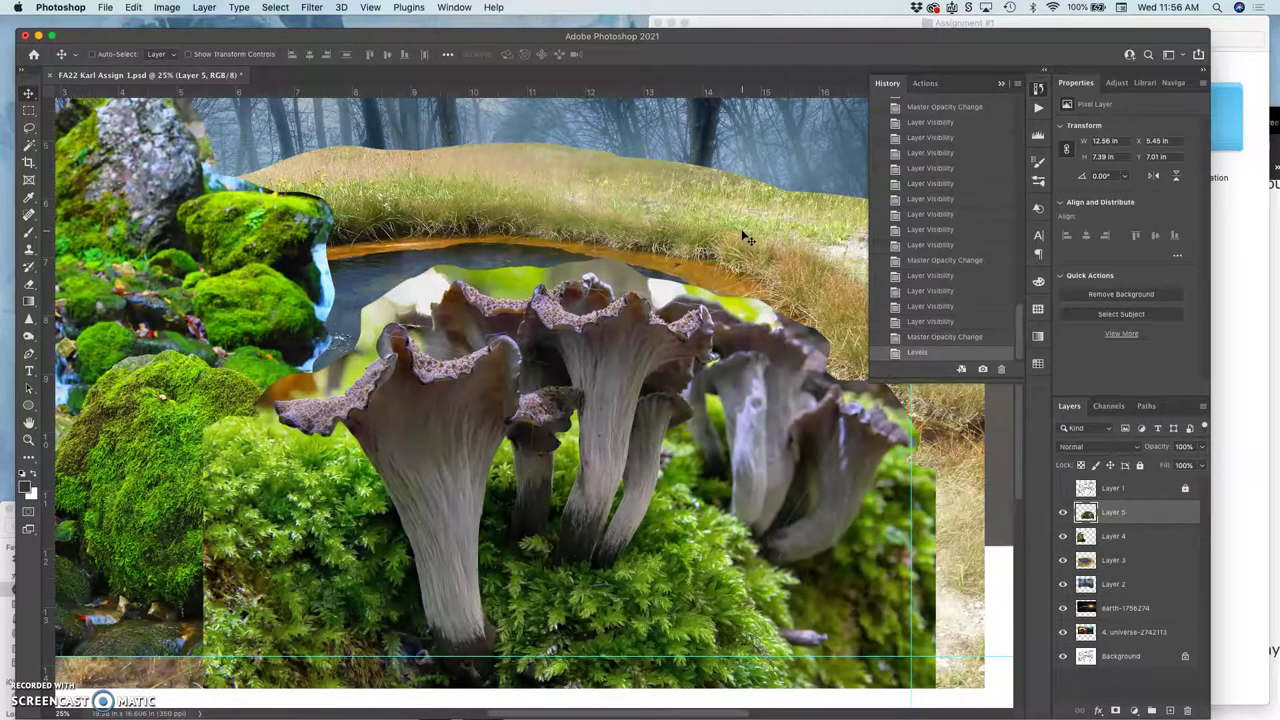
key(super+z)
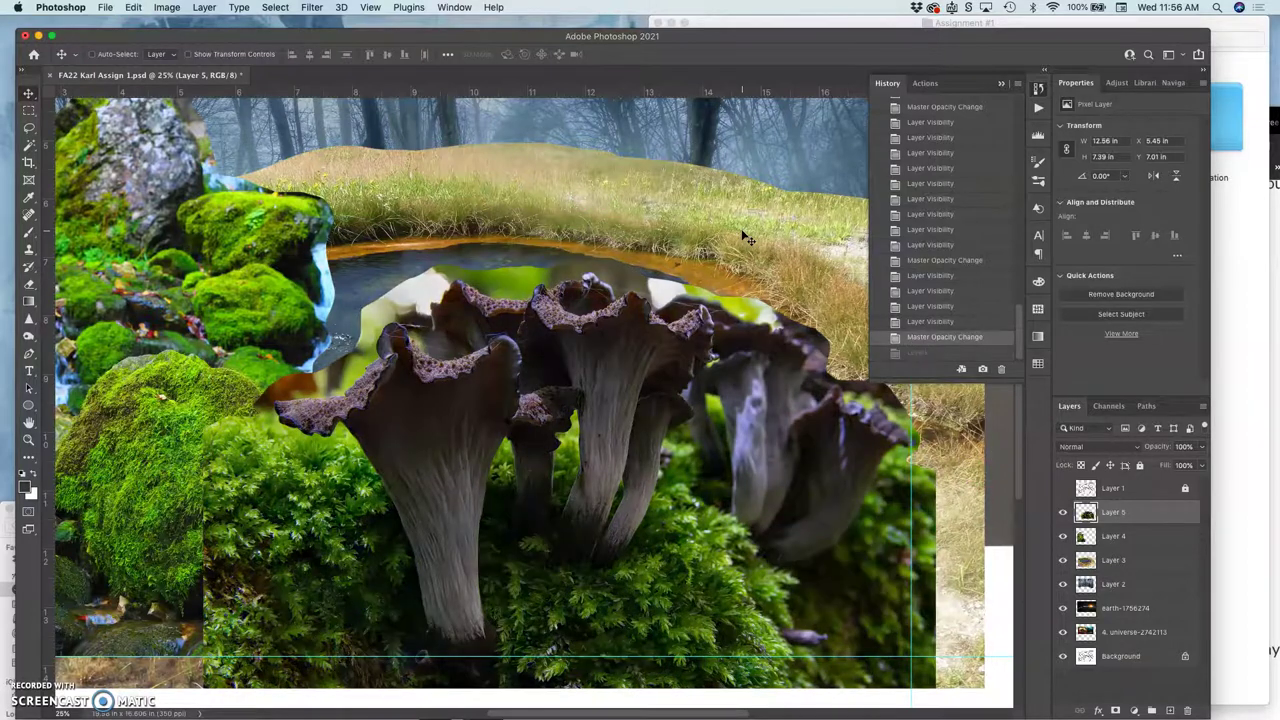
key(super+shift+z)
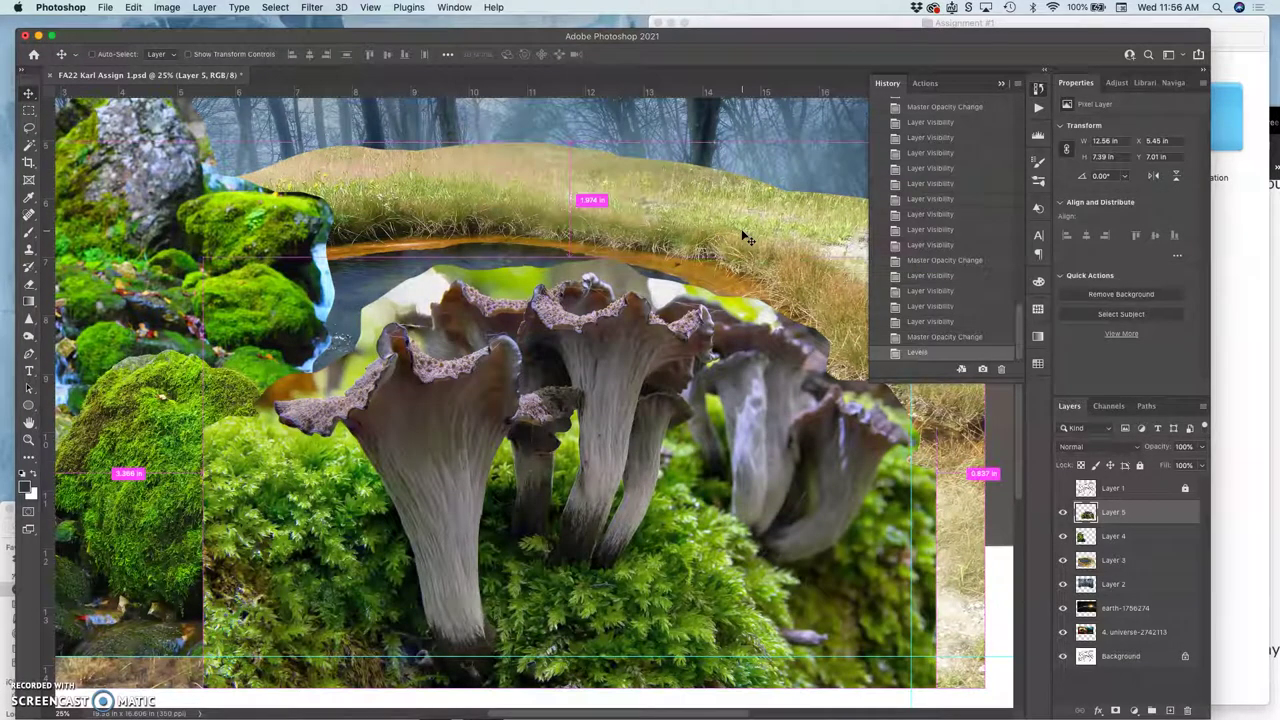
key(super+z)
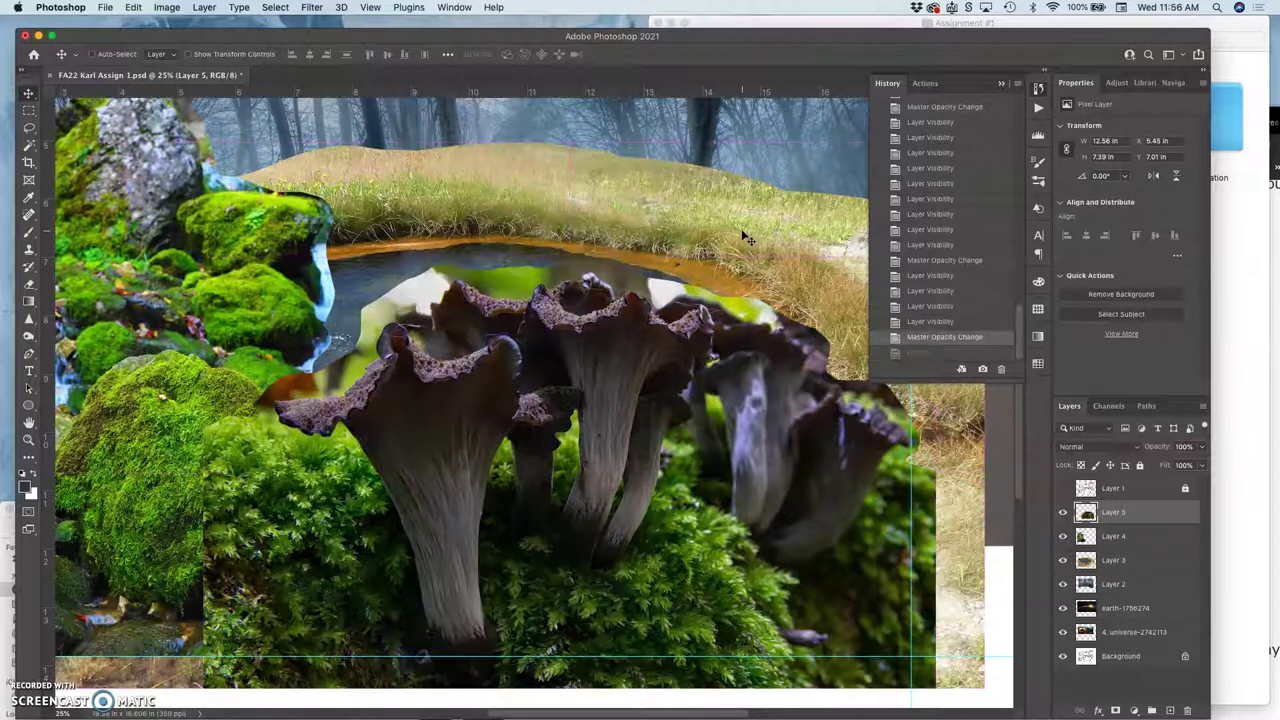
key(super+shift+z)
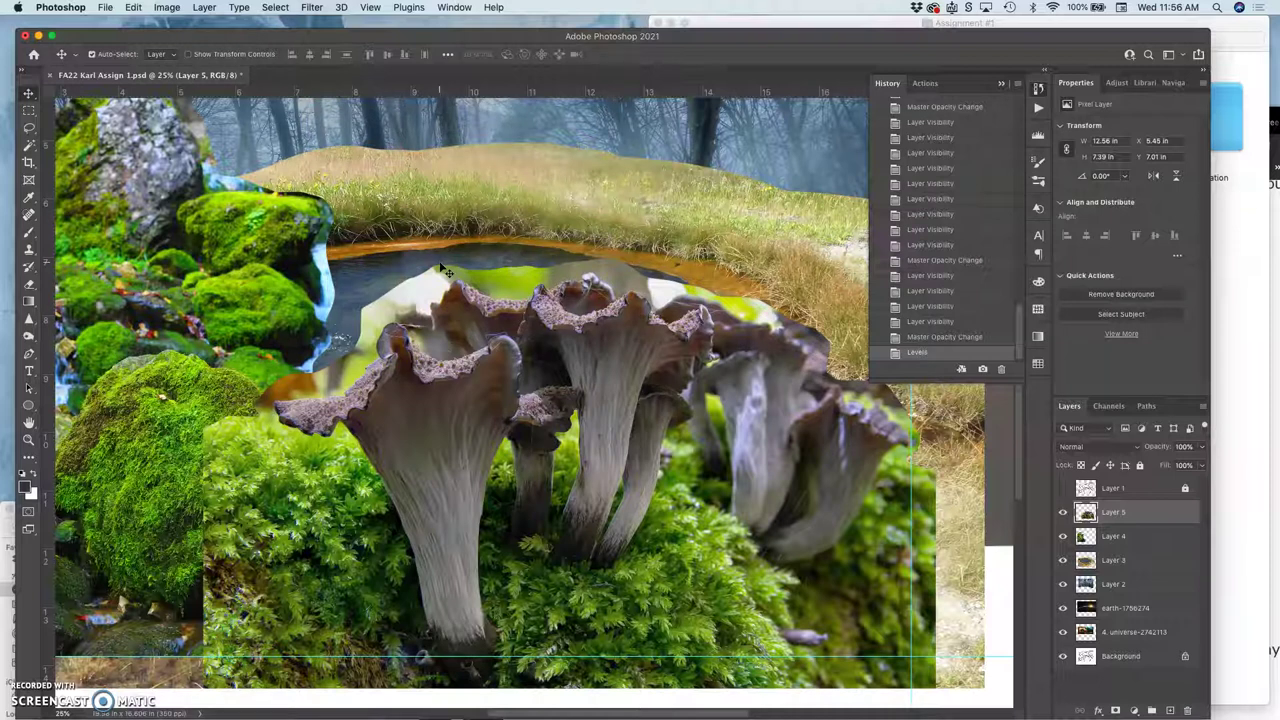
- Open the Color Balance dialog from Image > Adjustments for Layer 5
click(384, 106)
click(166, 7)
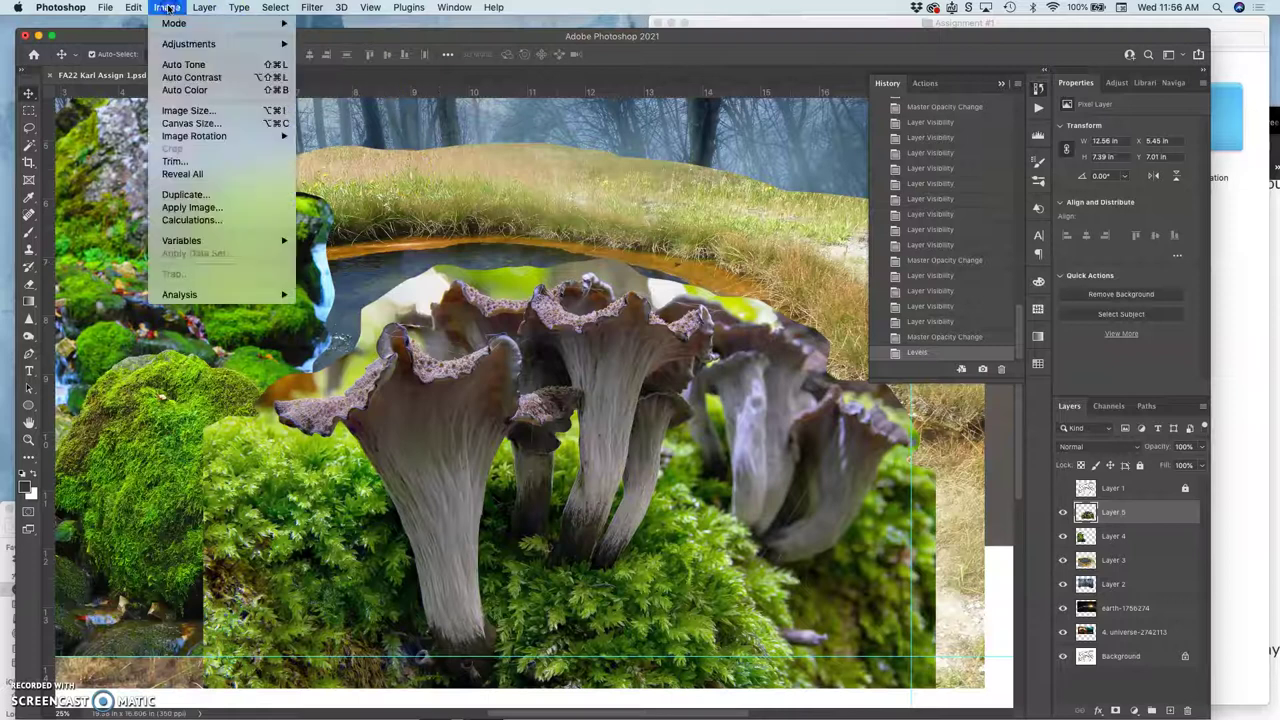
click(178, 45)
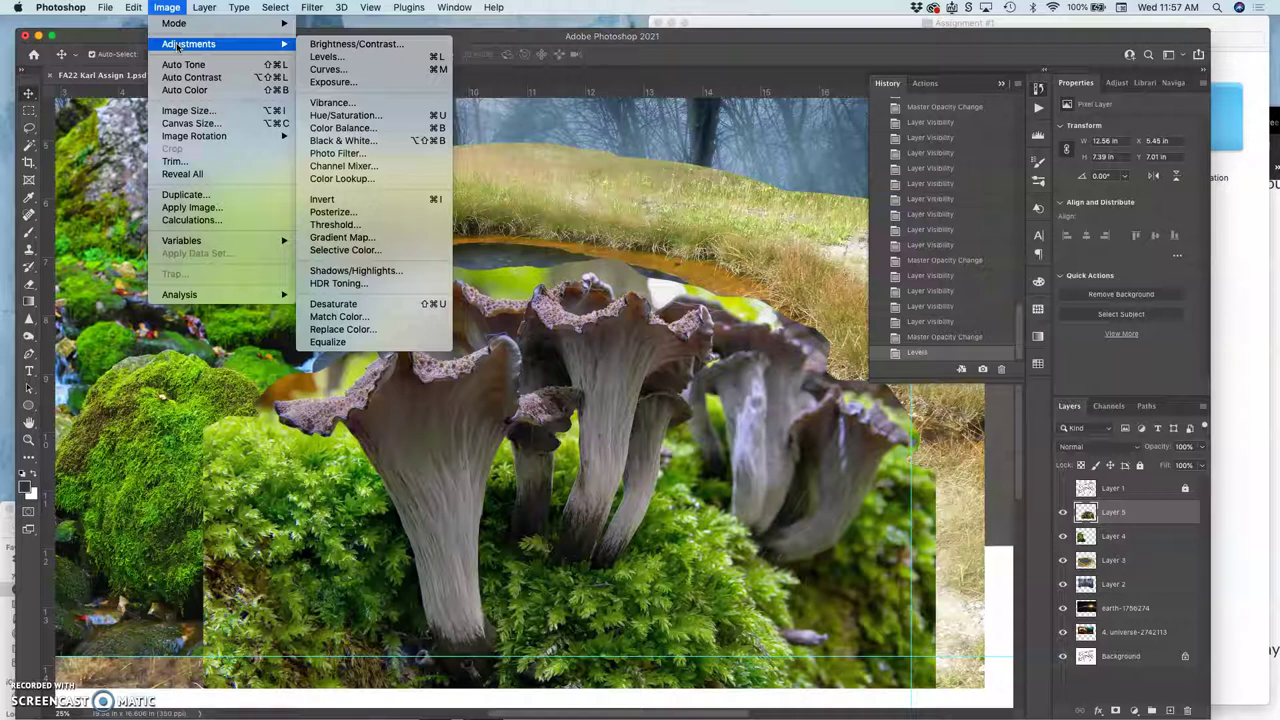
click(352, 128)
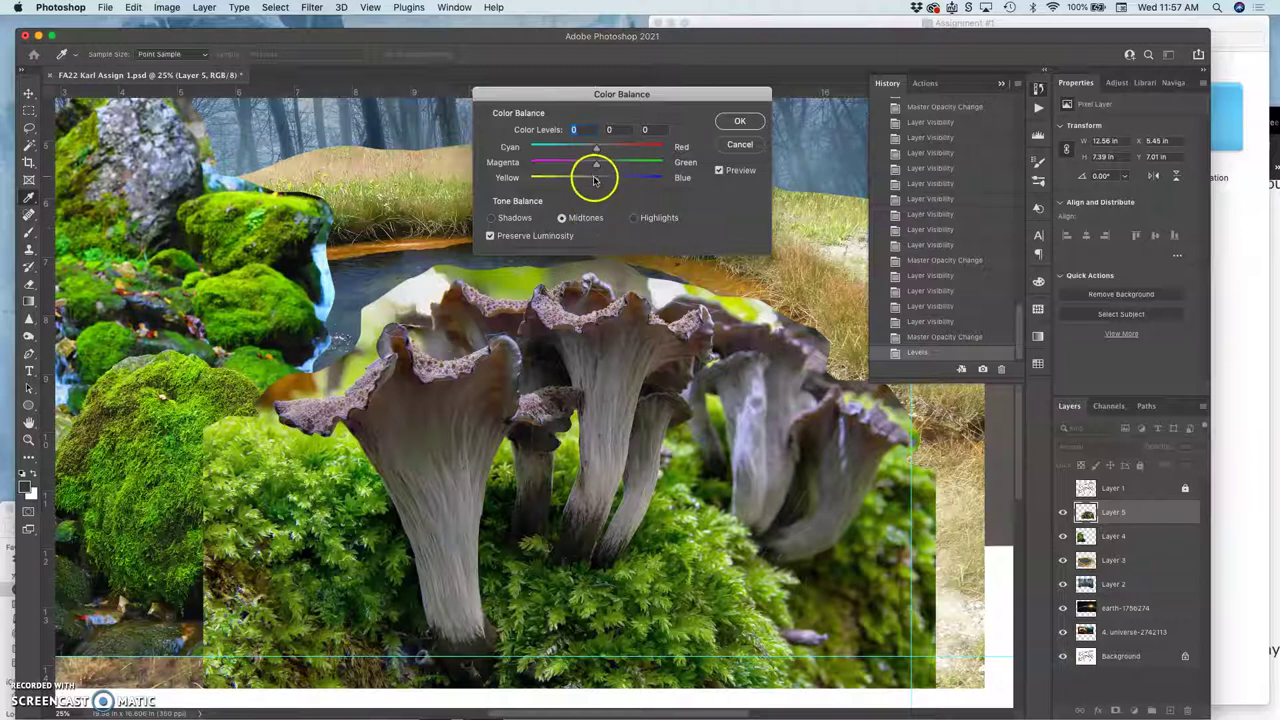
- Set the midtone colour levels to +30, 0, -28, warming toward red and yellow
drag(595, 181, 496, 181)
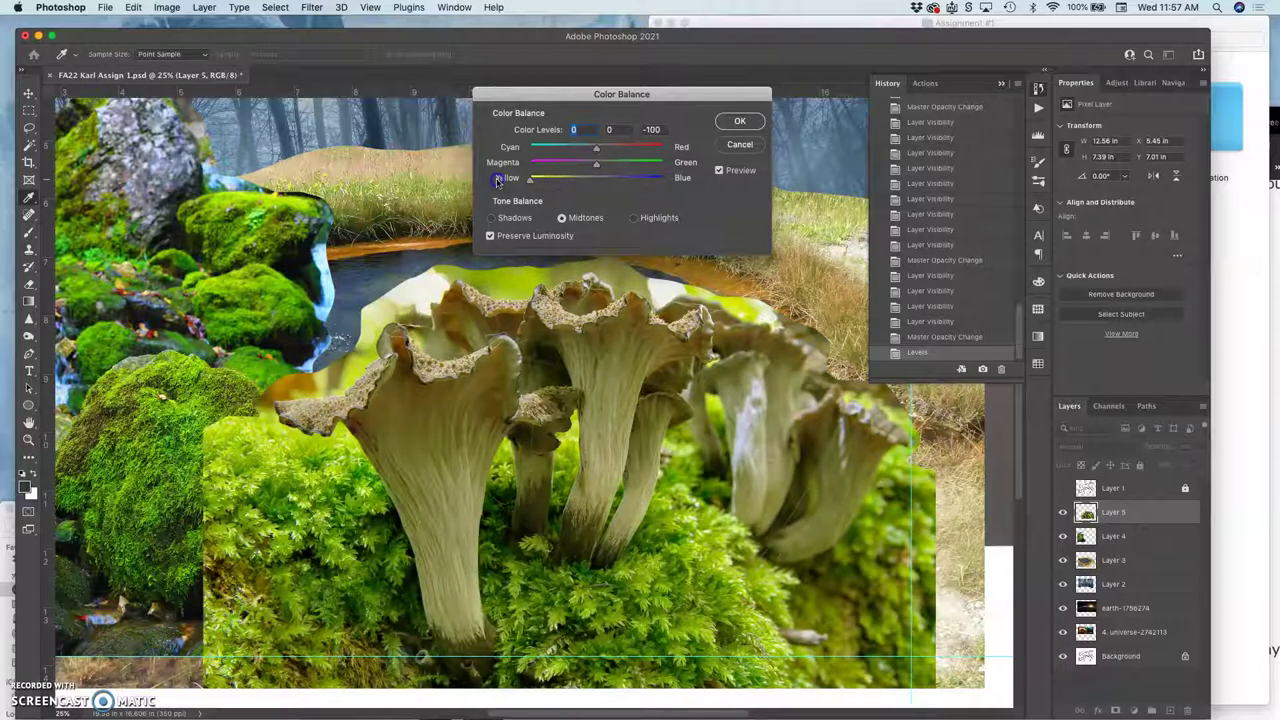
drag(497, 181, 689, 147)
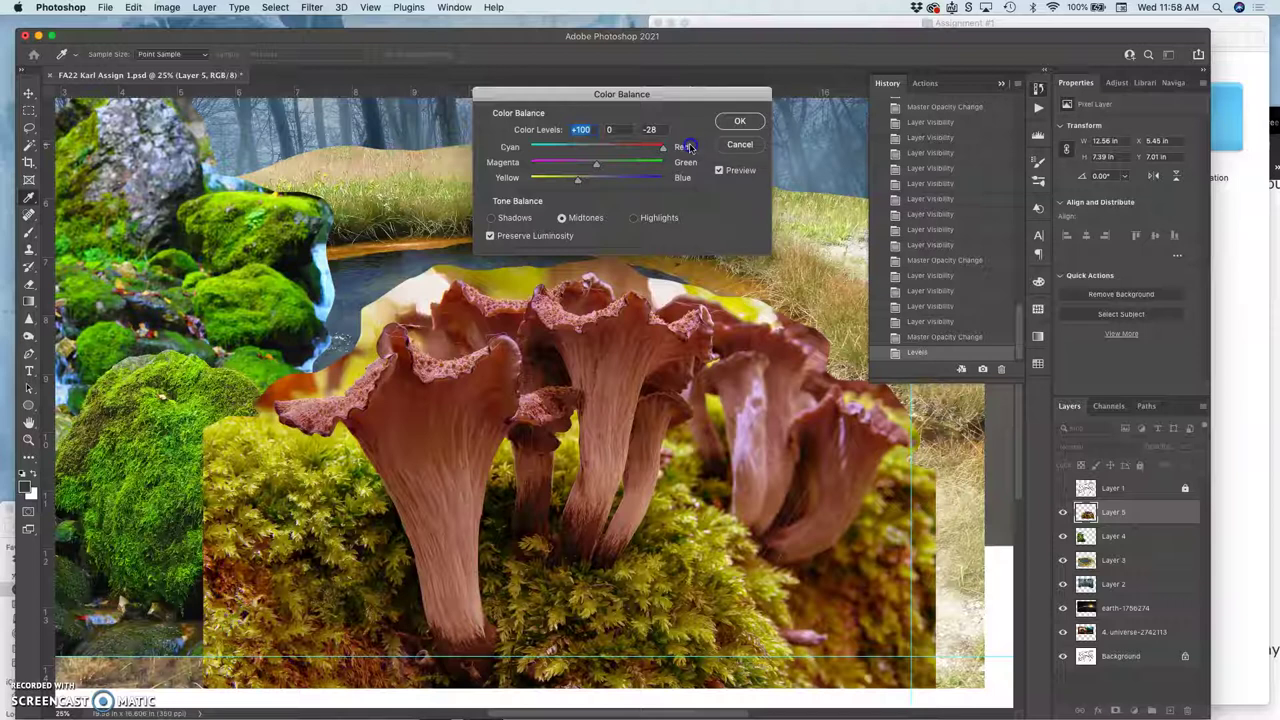
drag(662, 147, 618, 148)
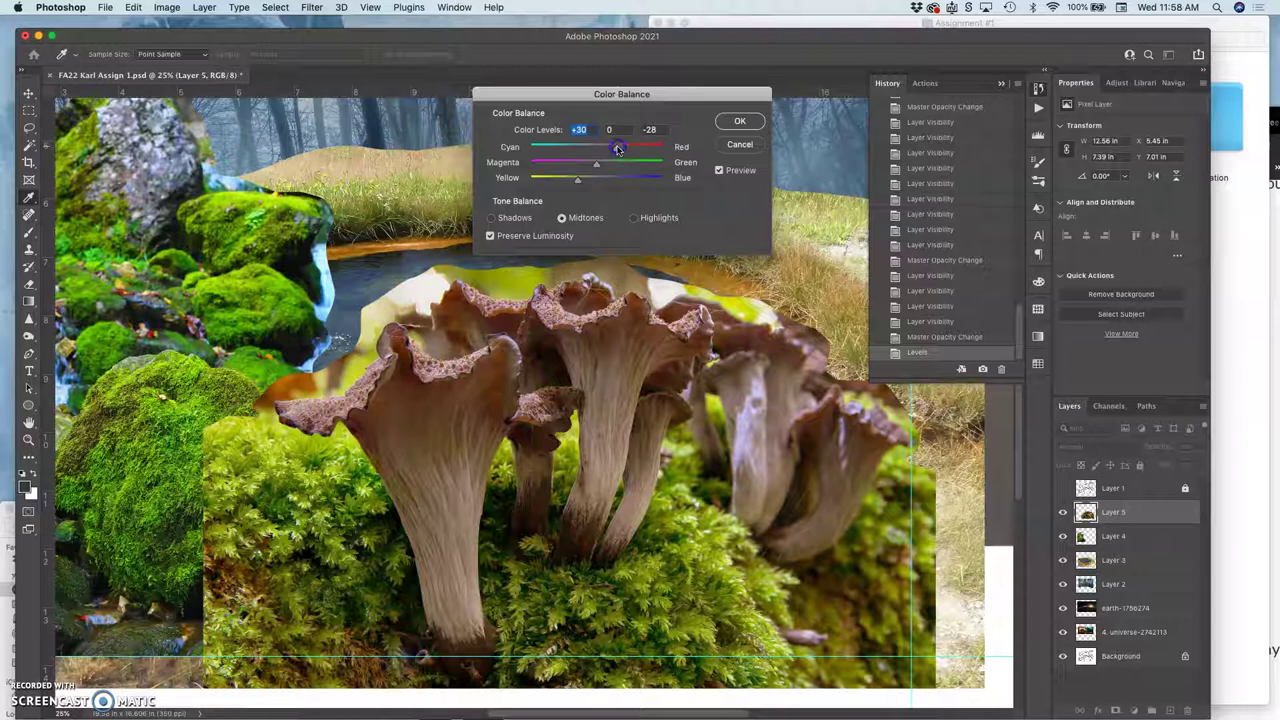
- Shift the highlights toward red and slightly toward yellow
click(634, 217)
click(596, 149)
drag(596, 149, 589, 181)
click(634, 218)
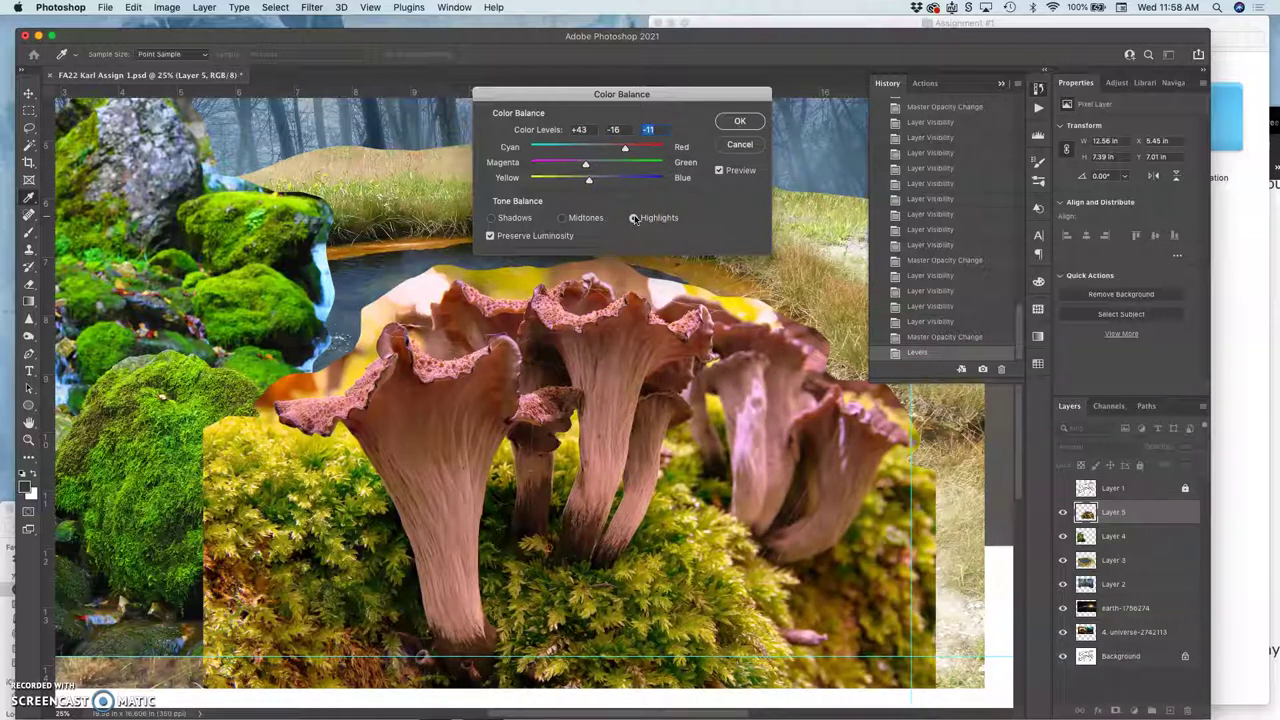
drag(634, 218, 493, 220)
- Tint the shadows toward green at +15 and slightly toward cyan at -6
click(492, 219)
click(634, 218)
click(492, 218)
drag(597, 165, 606, 165)
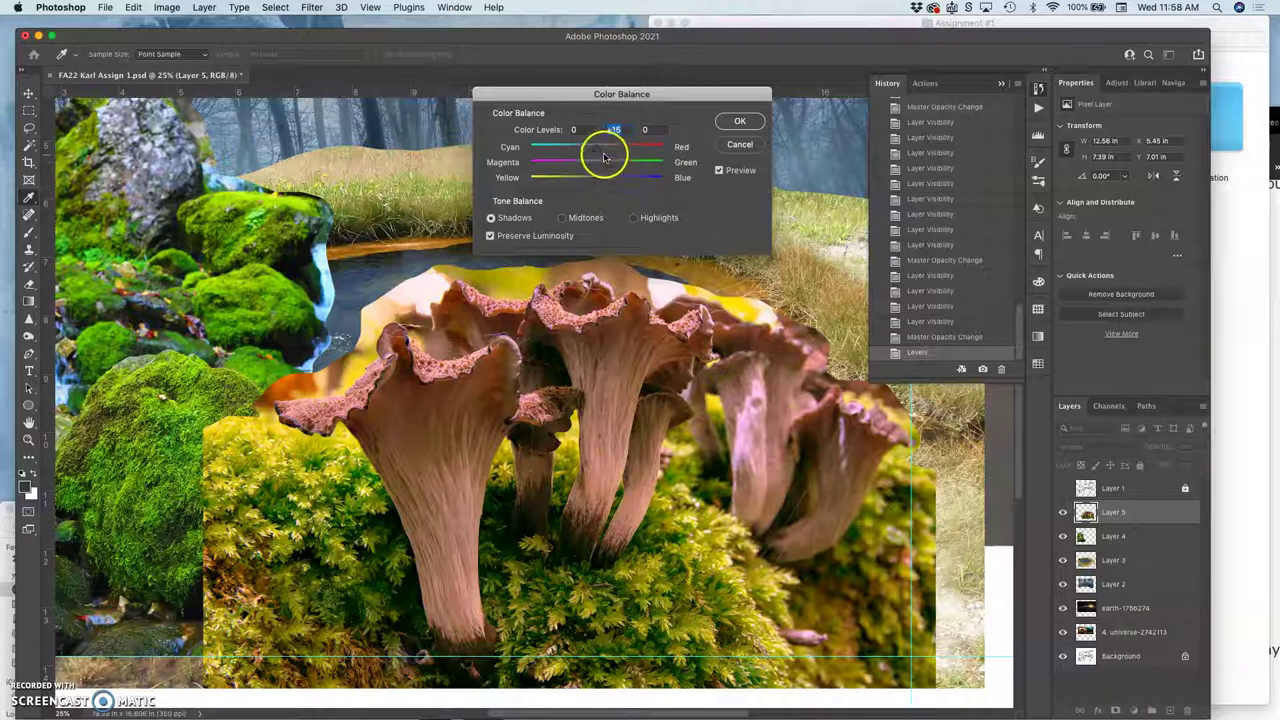
drag(597, 148, 597, 151)
click(632, 220)
click(631, 222)
click(491, 217)
mouse_move(597, 150)
mouse_down()
mouse_move(584, 151)
mouse_move(610, 147)
mouse_move(593, 148)
mouse_up()
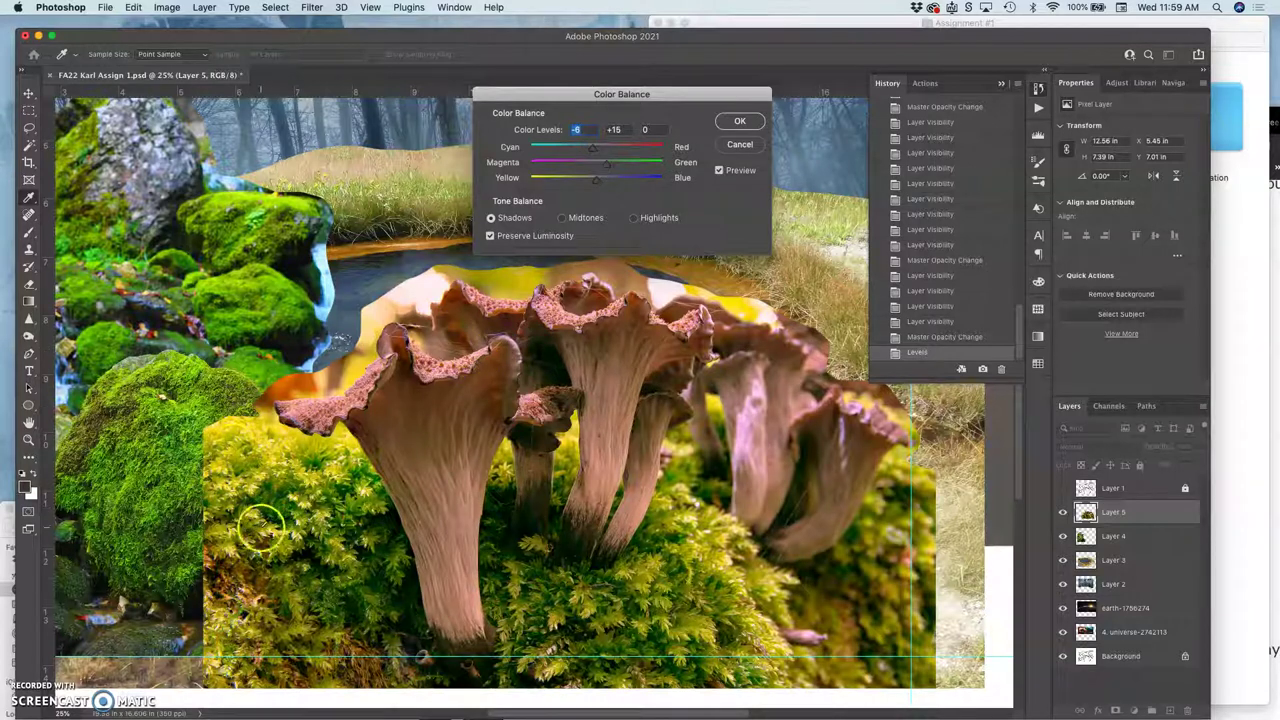
- Push the shadows toward blue at +16 and apply the Color Balance
click(634, 218)
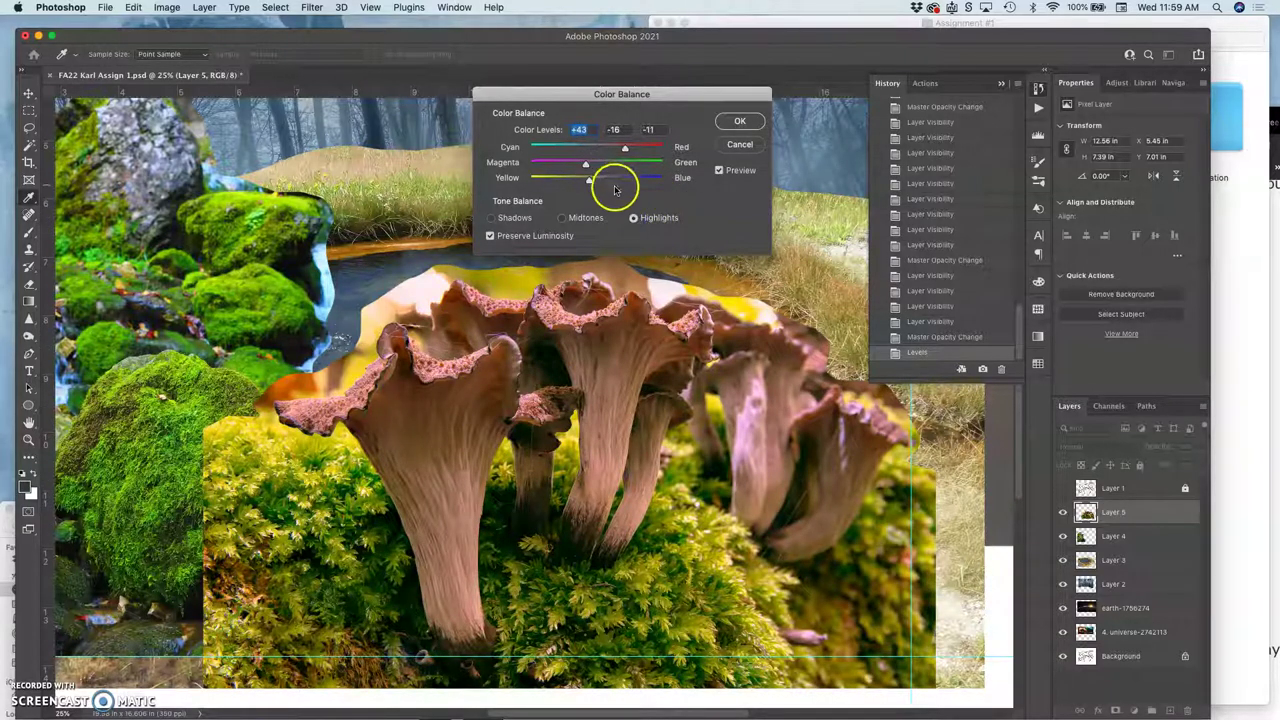
click(505, 220)
click(593, 183)
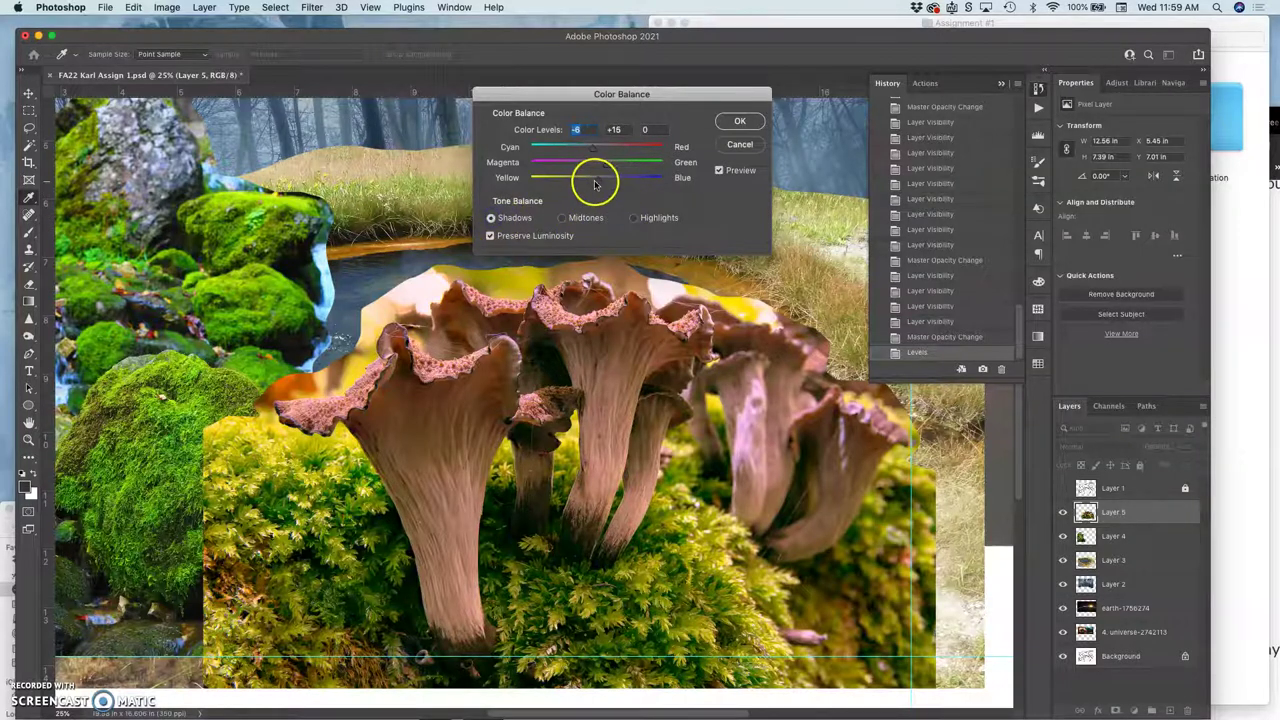
drag(595, 183, 606, 183)
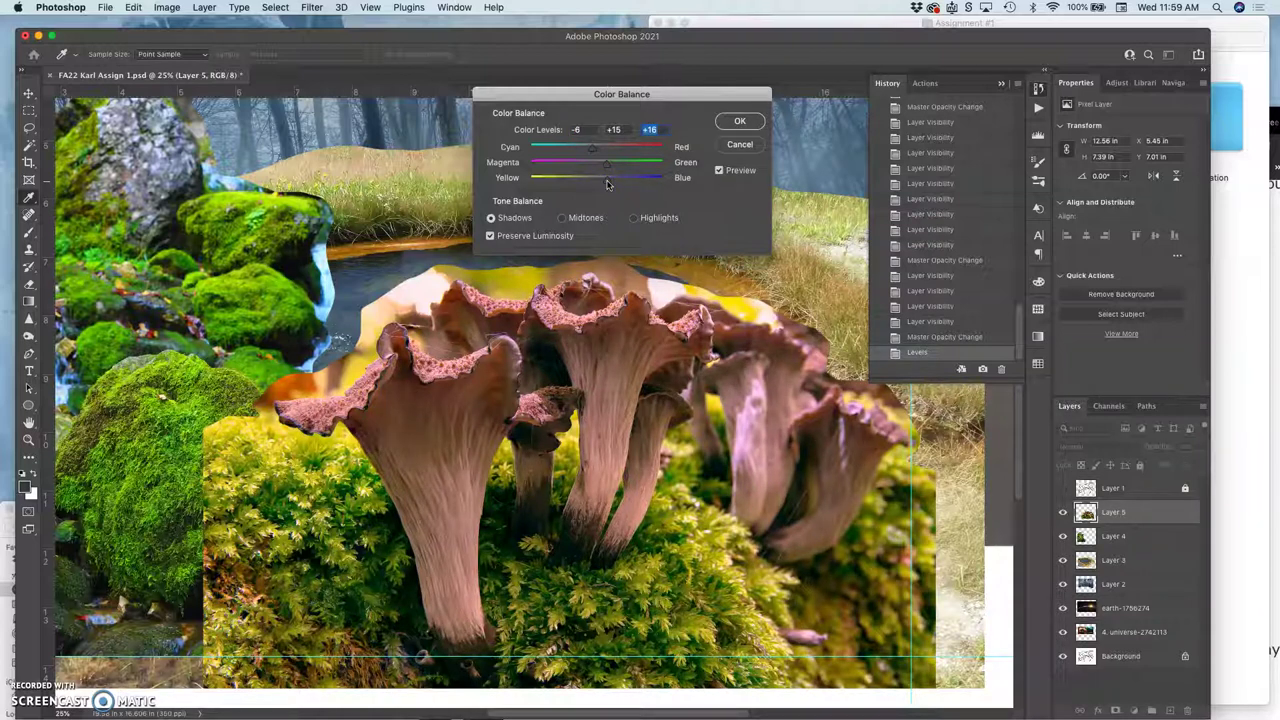
click(738, 122)
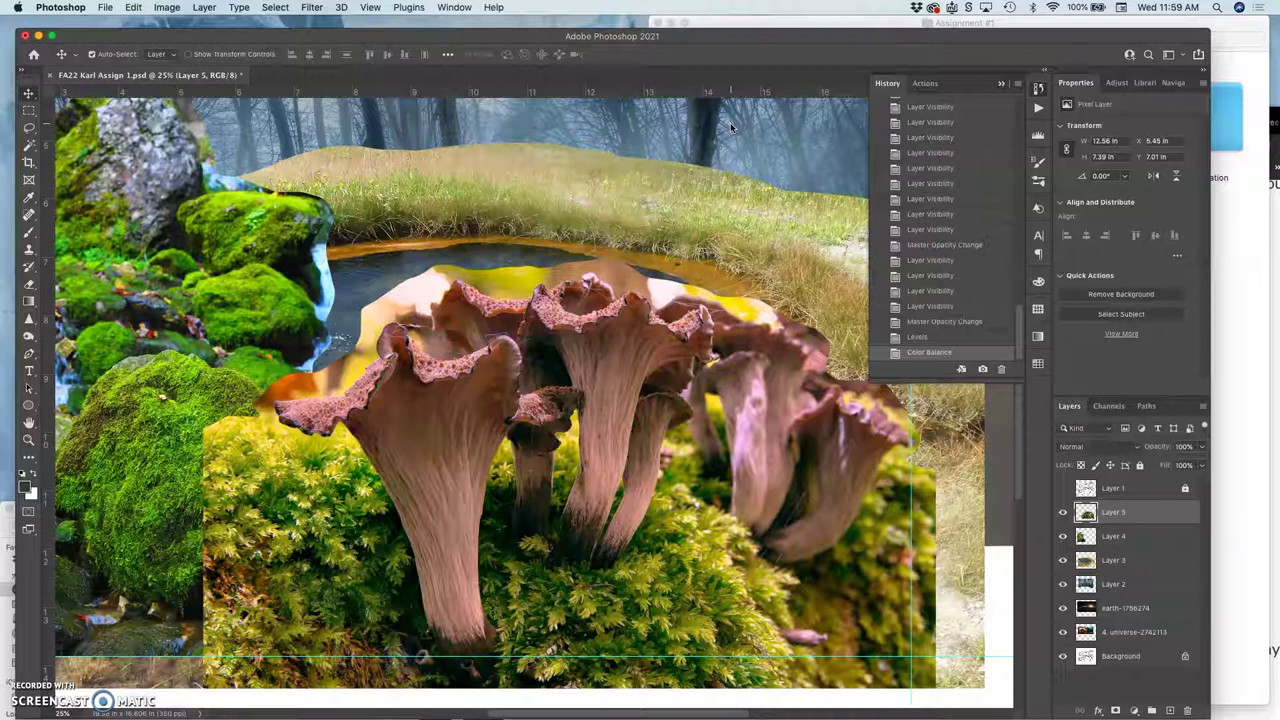
scroll(730, 125, left, 5)
drag(730, 128, 694, 323)
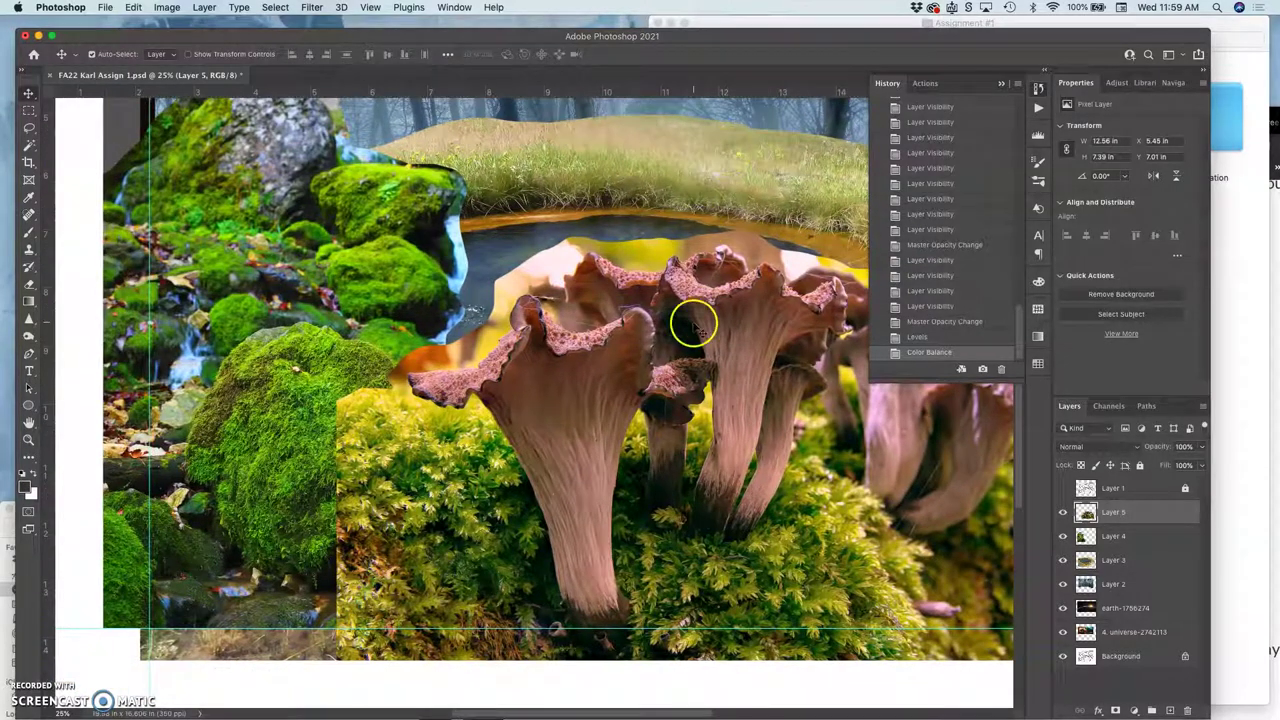
click(933, 340)
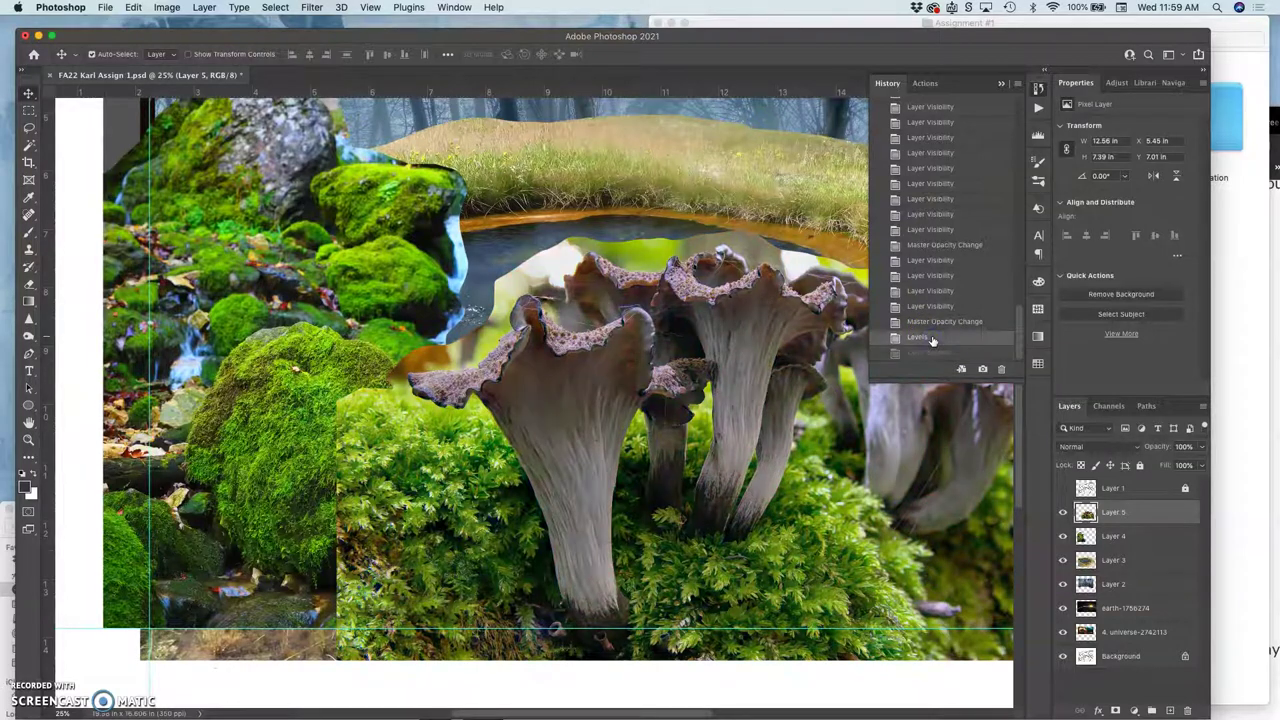
click(931, 322)
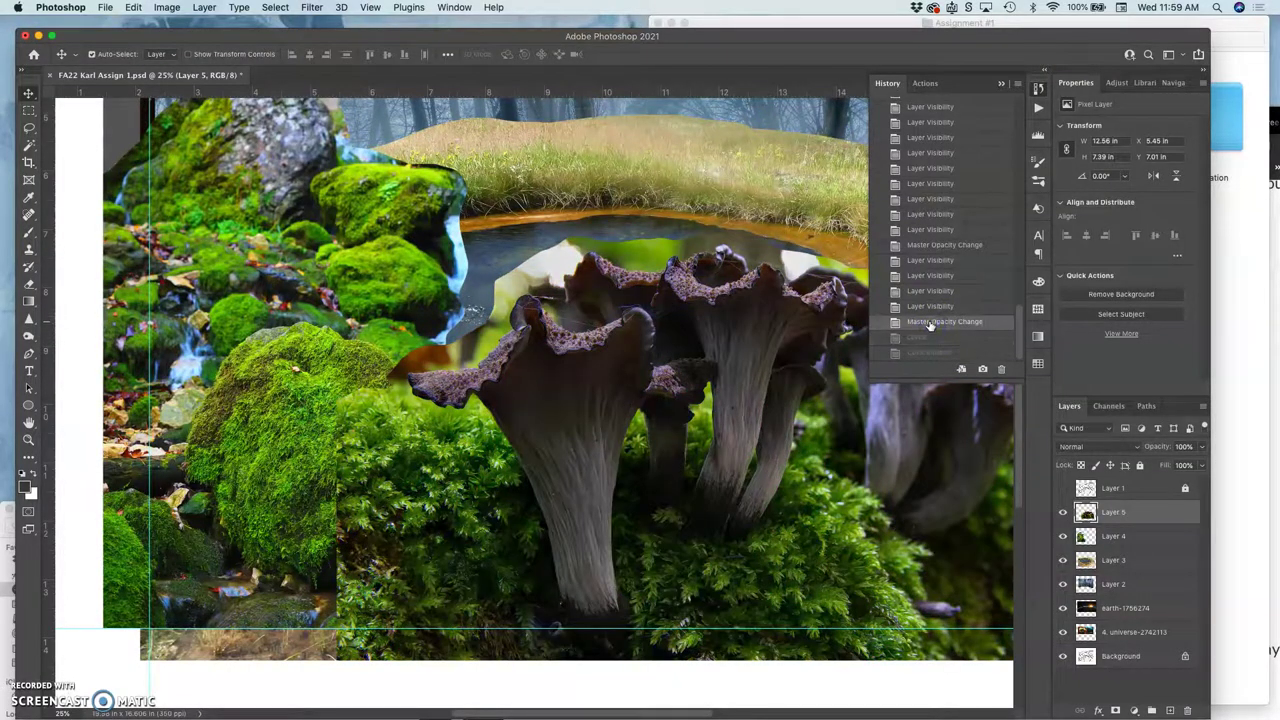
click(925, 337)
click(923, 352)
click(920, 337)
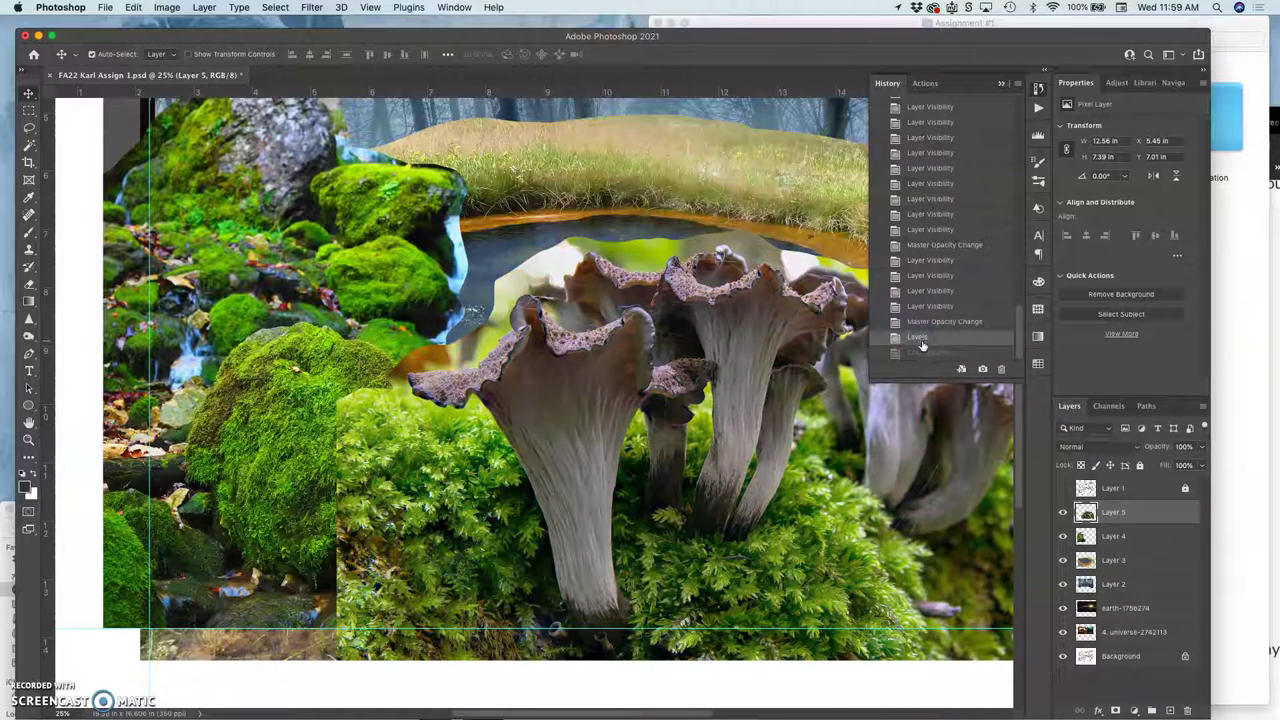
click(921, 353)
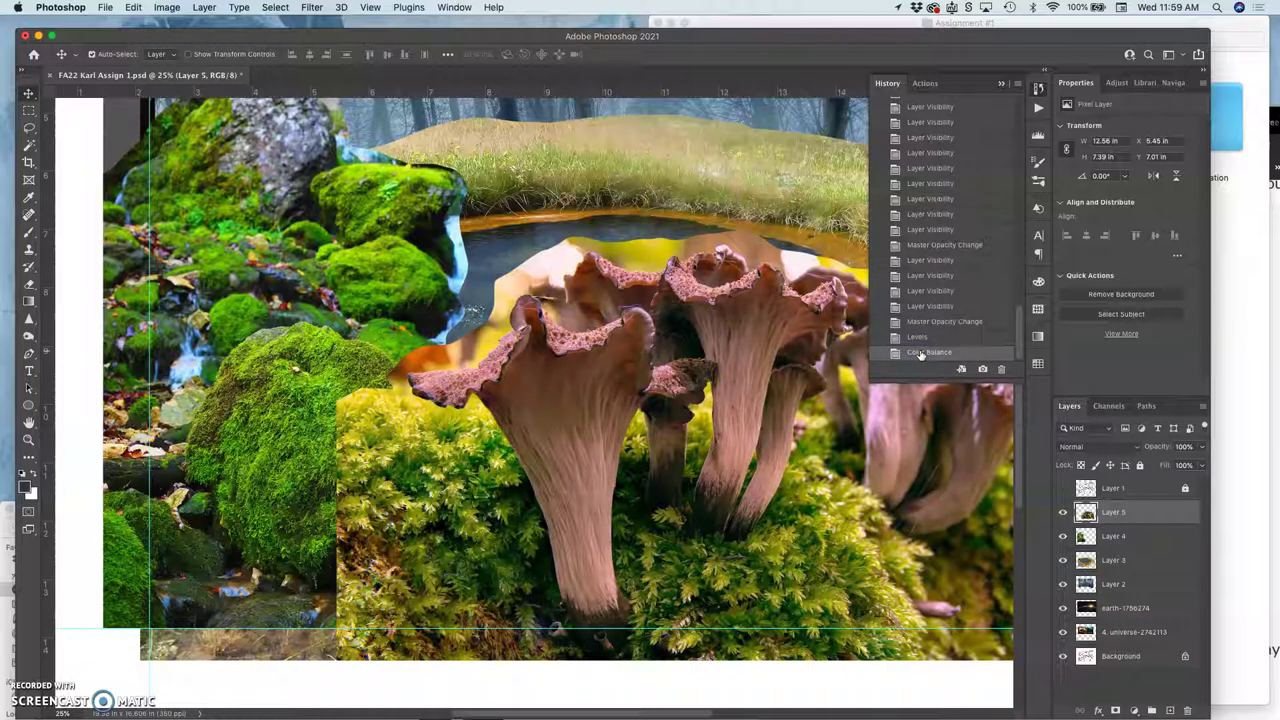
scroll(640, 380, right, 5)
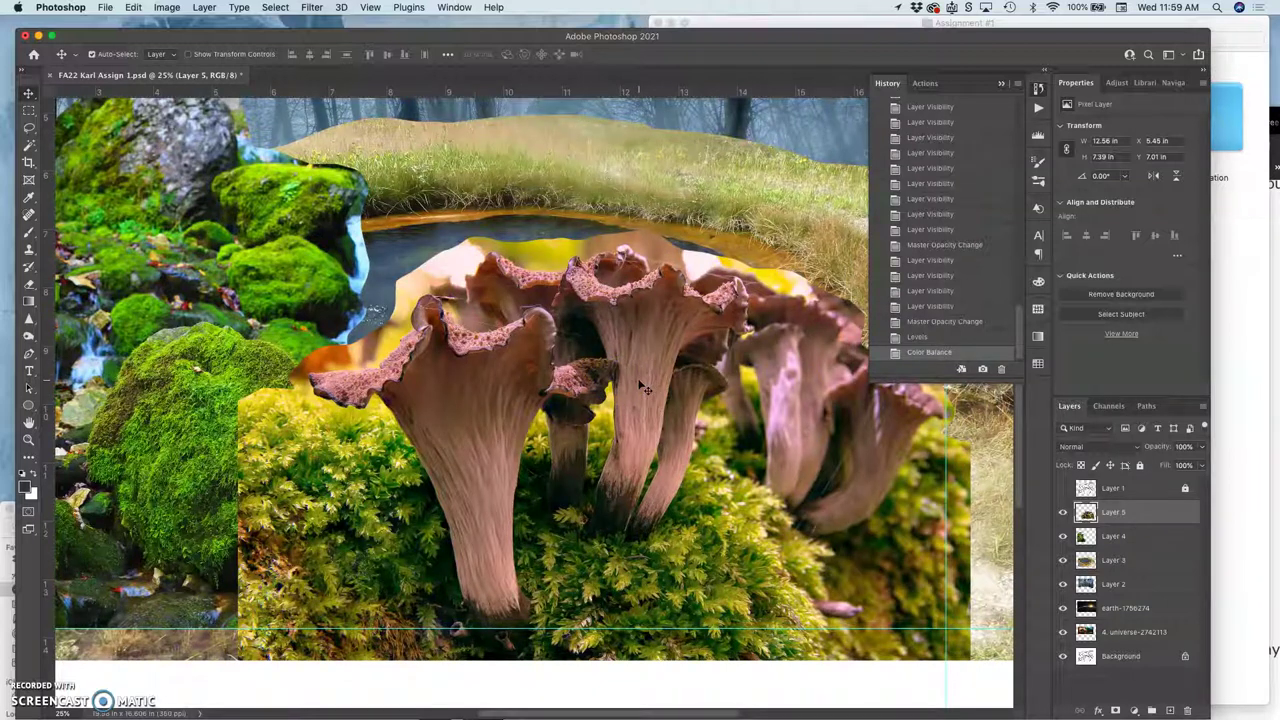
click(915, 353)
- Open Hue/Saturation for Layer 5 and move the dialog aside to keep the mushrooms visible
click(181, 9)
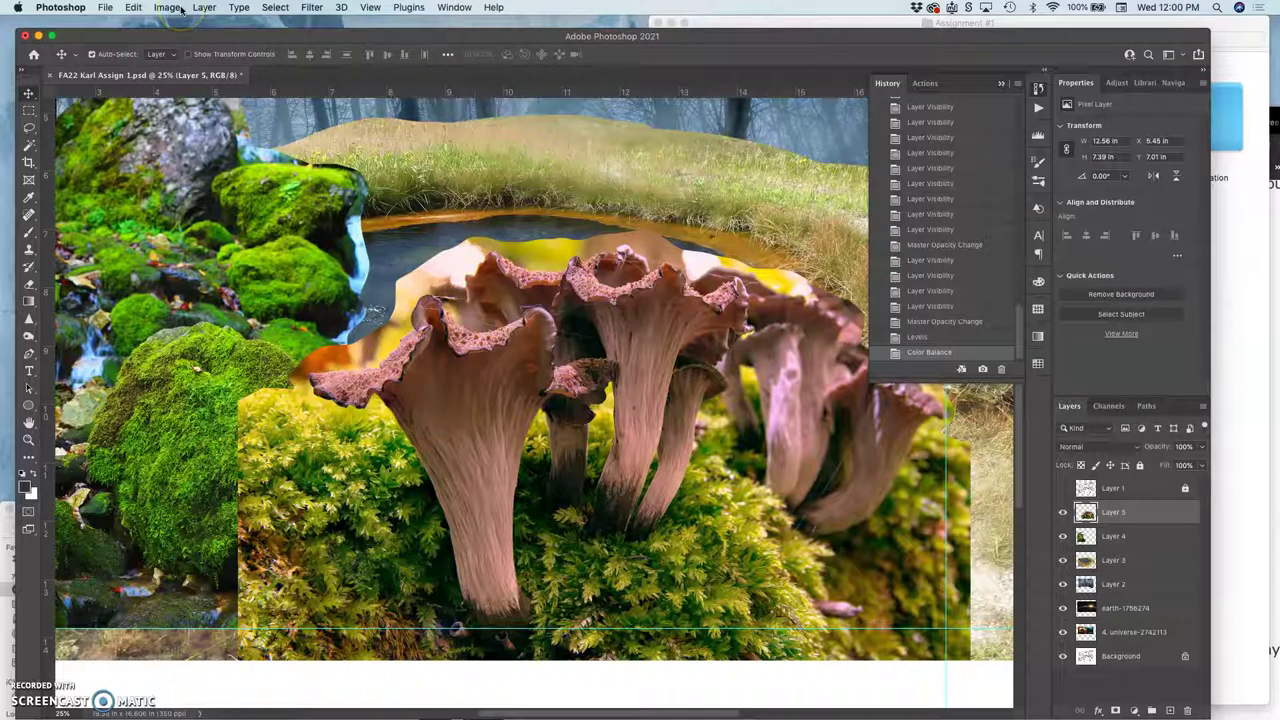
mouse_move(200, 44)
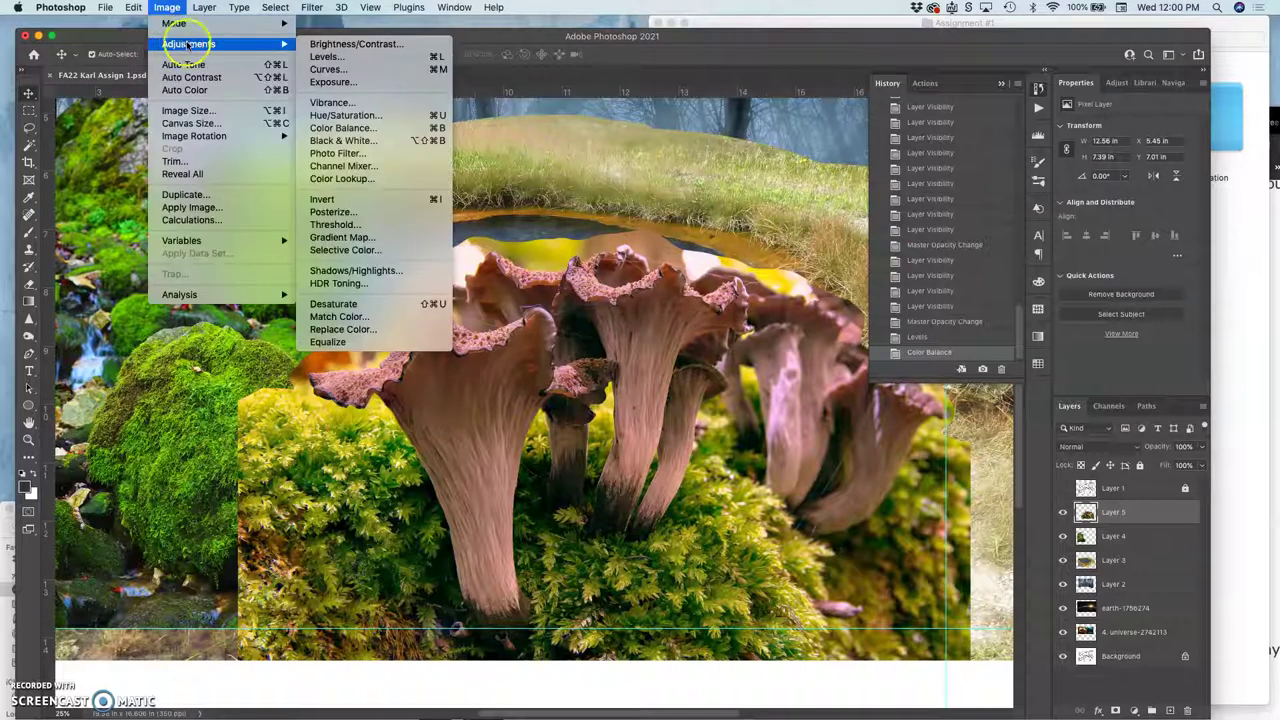
click(367, 116)
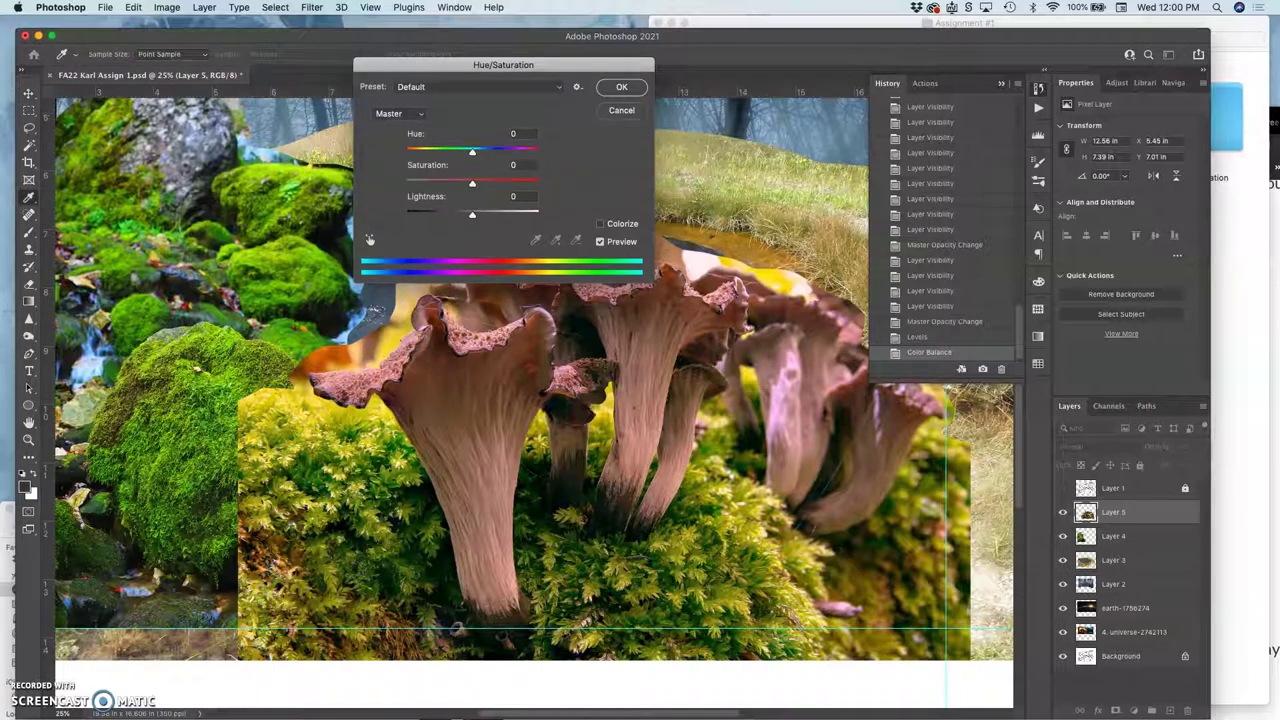
drag(544, 65, 331, 61)
- Swing the Hue slider up to about +12, then settle it at -1
mouse_move(258, 148)
mouse_down()
mouse_move(314, 149)
mouse_move(170, 150)
mouse_move(323, 158)
mouse_move(210, 163)
mouse_move(290, 158)
mouse_move(258, 156)
mouse_up()
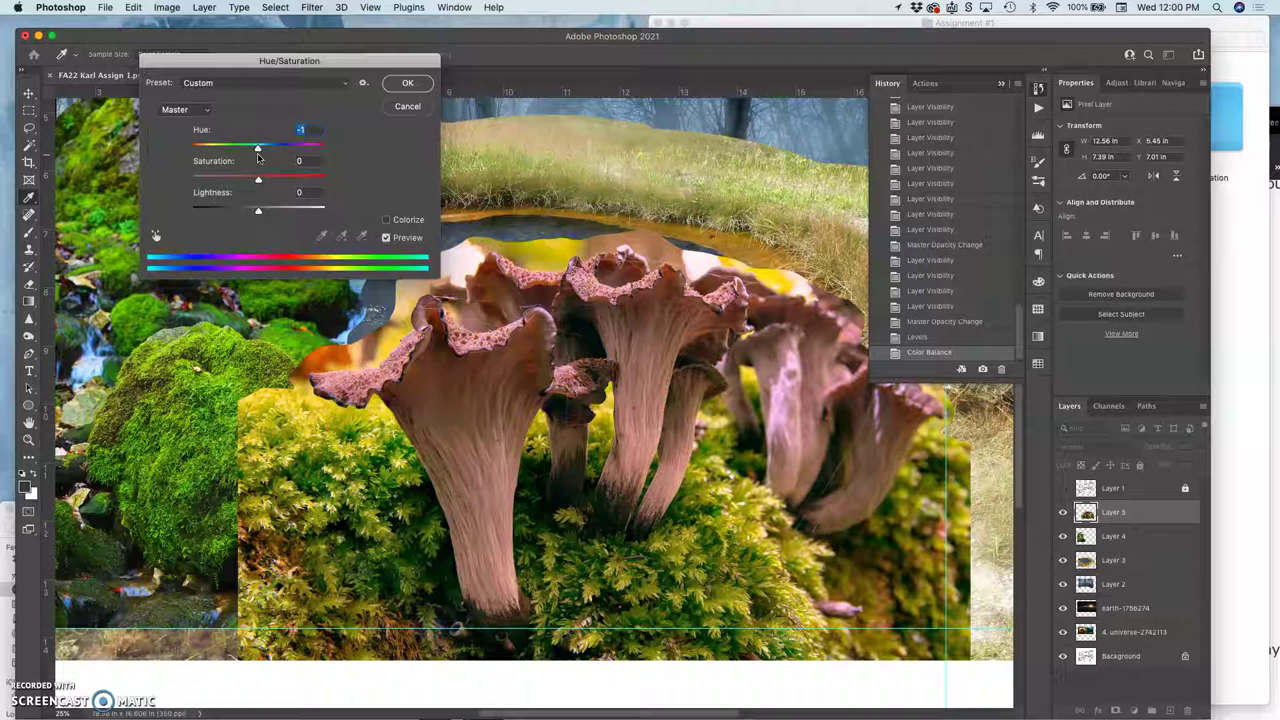
drag(258, 152, 266, 151)
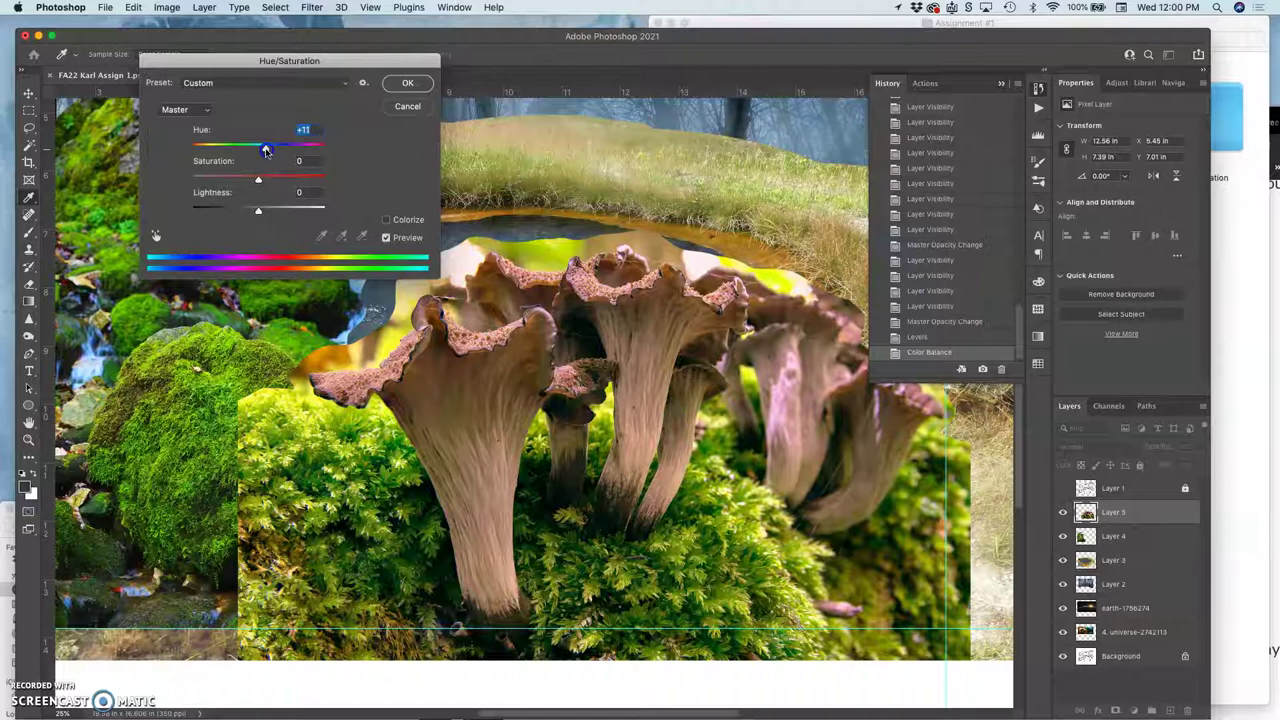
mouse_move(266, 150)
mouse_down()
mouse_move(246, 149)
mouse_move(260, 148)
mouse_up()
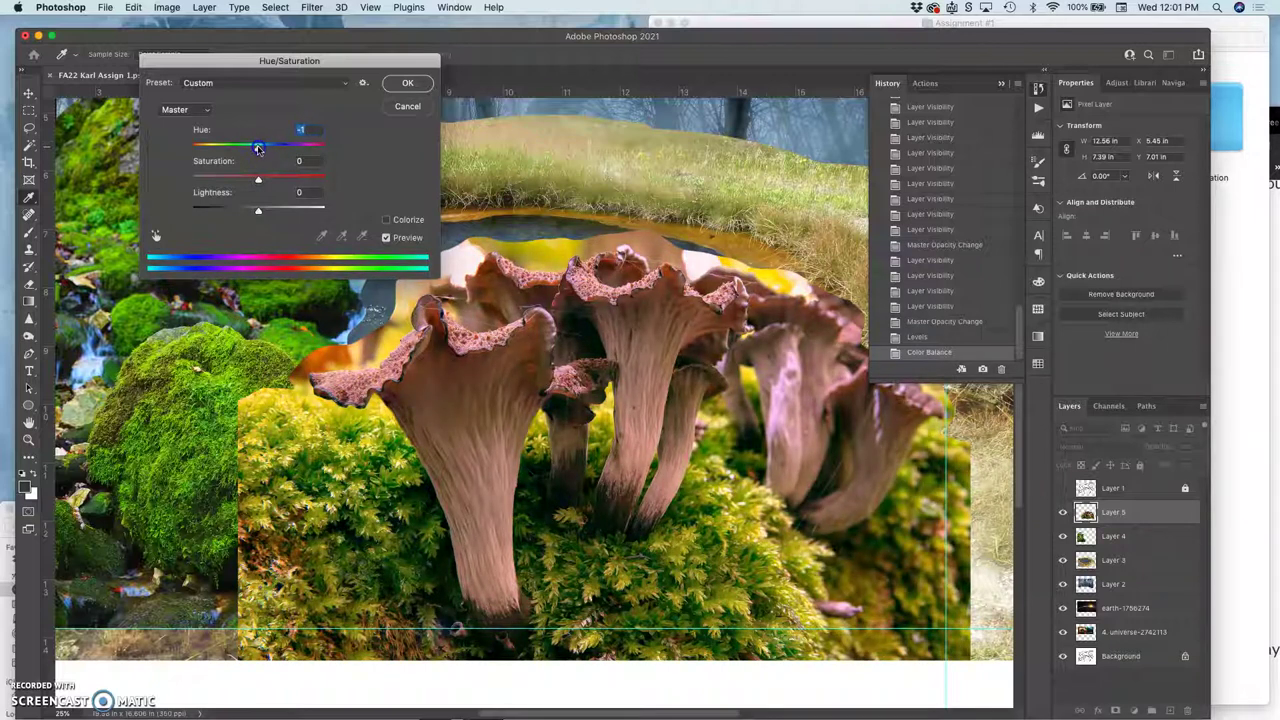
- Preview saturation at +100, then bring it back down to +1
click(258, 155)
drag(259, 180, 329, 189)
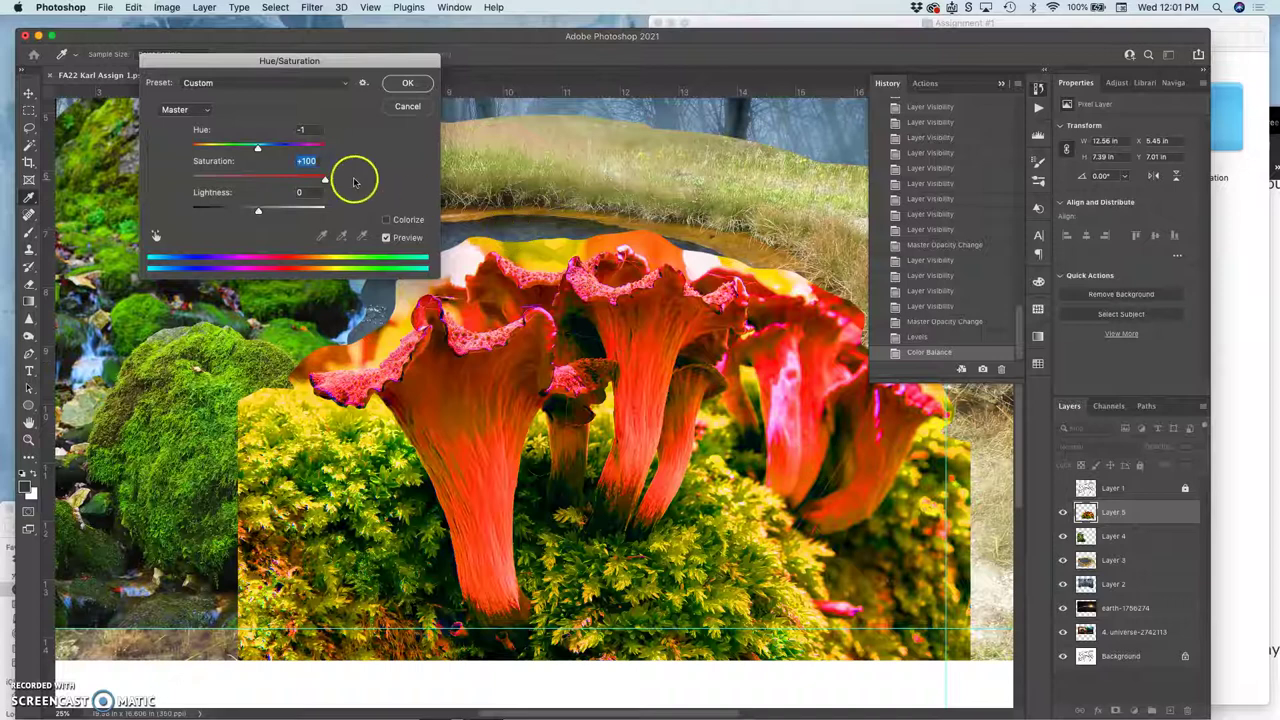
mouse_move(324, 181)
mouse_down()
mouse_move(271, 181)
mouse_move(344, 182)
mouse_up()
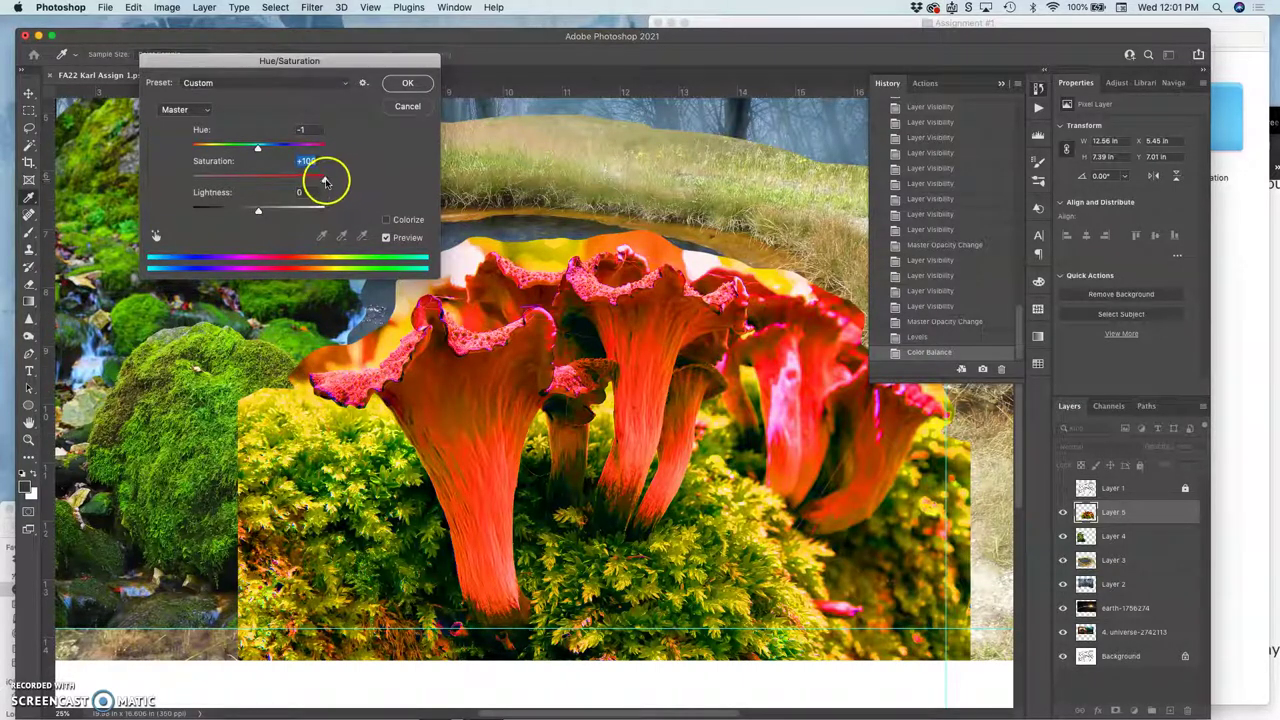
drag(324, 181, 259, 181)
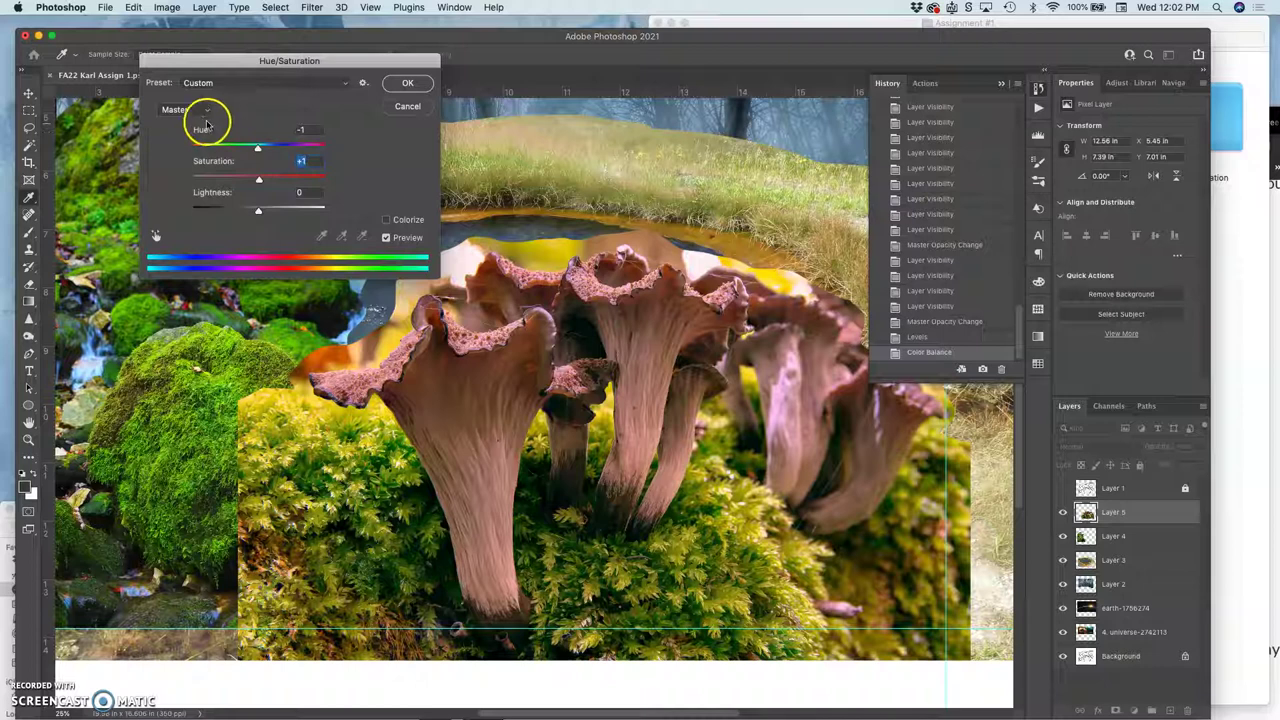
- Boost saturation for the Reds range and for the Cyans range, to +47
click(197, 112)
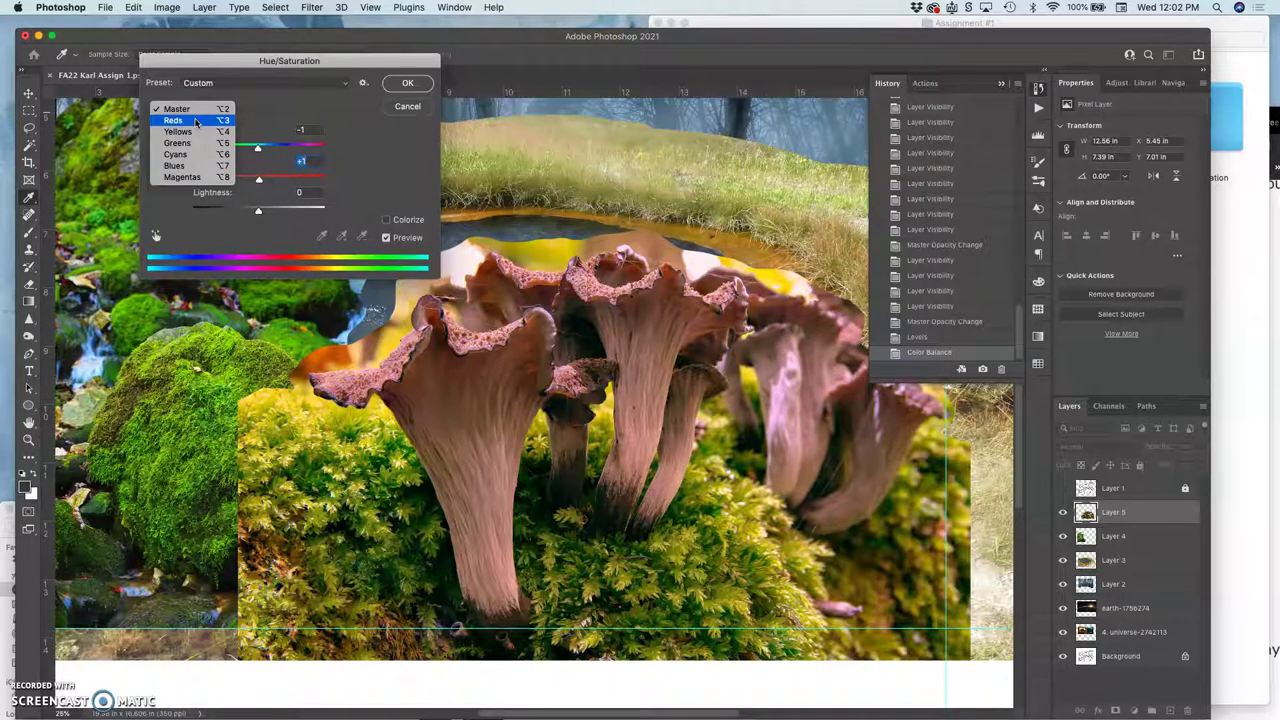
click(196, 121)
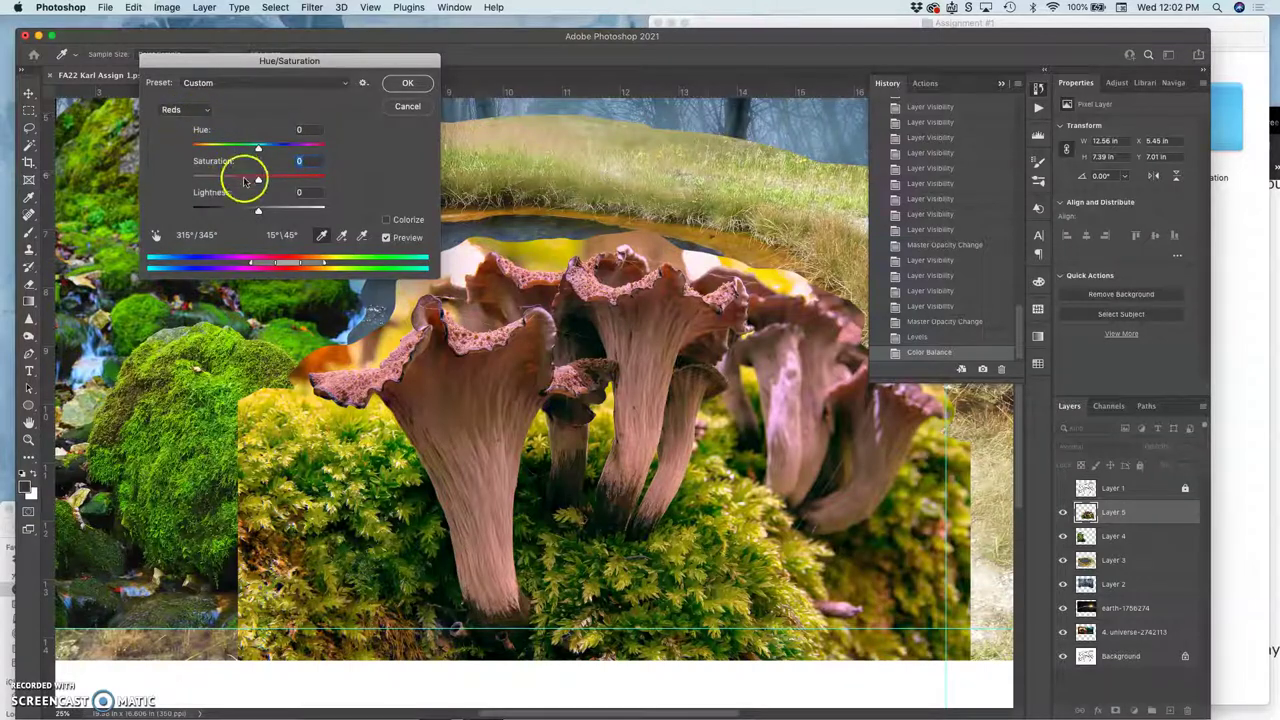
drag(257, 181, 280, 180)
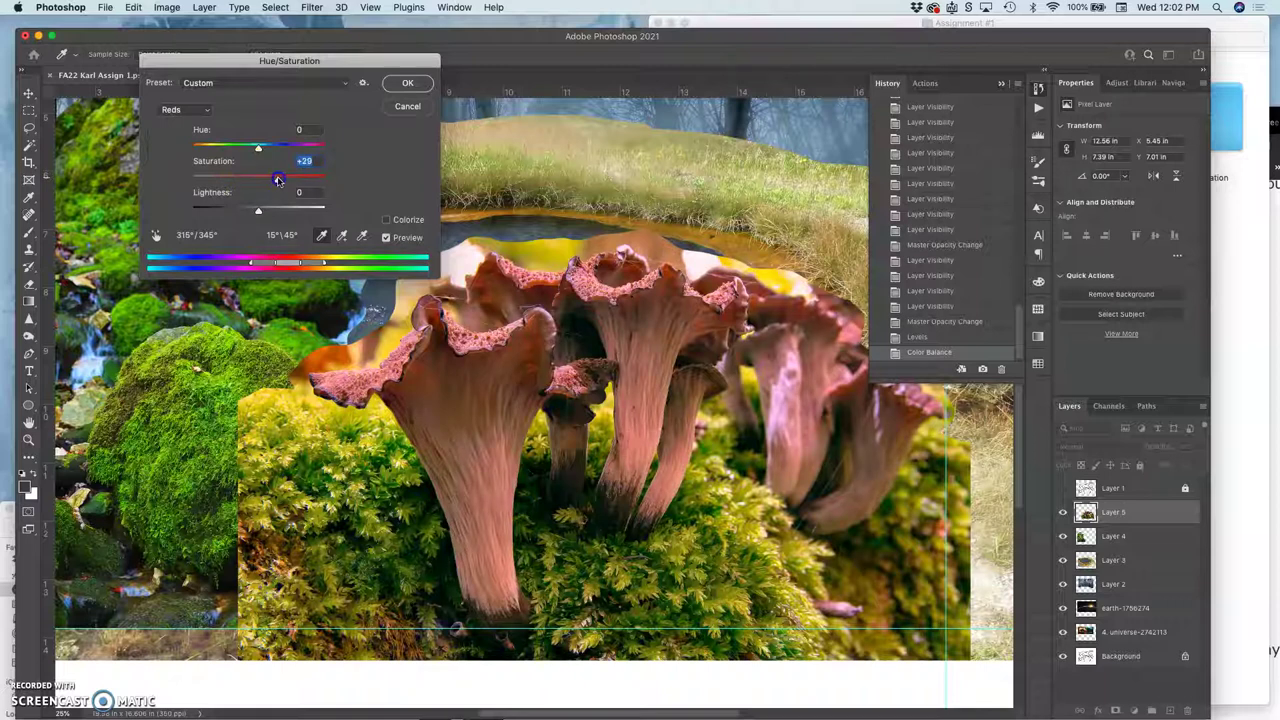
click(198, 110)
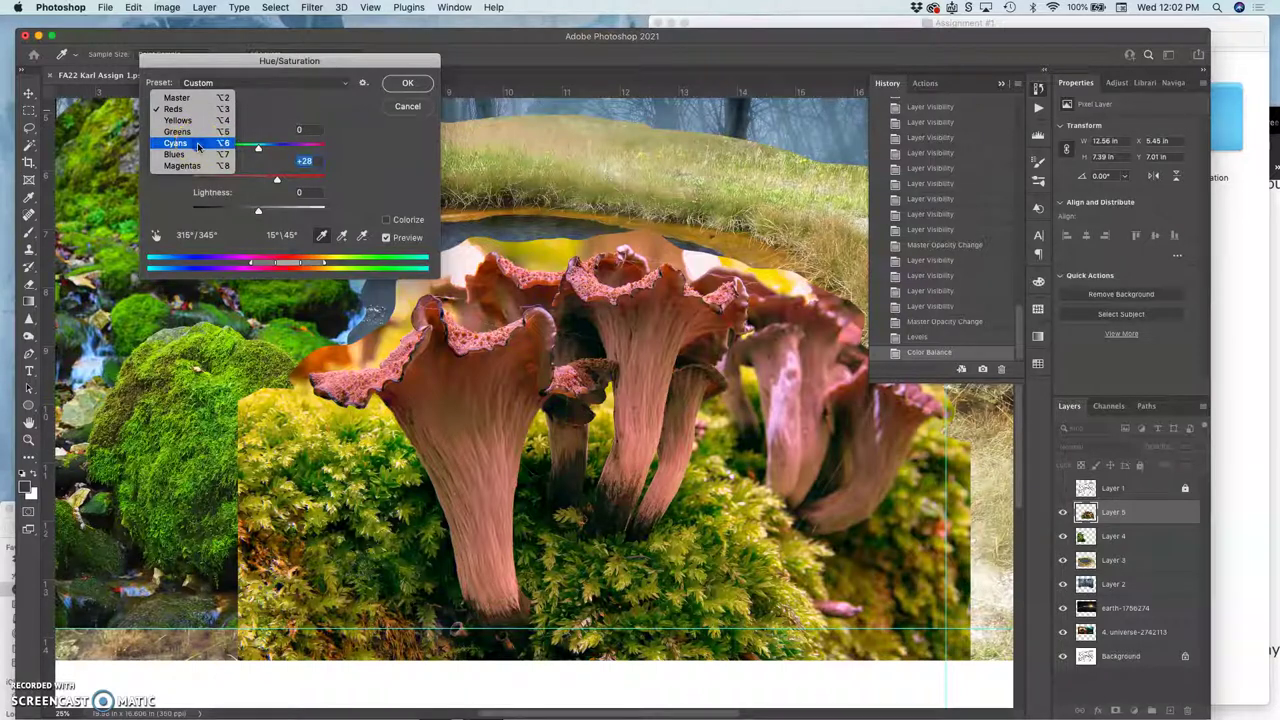
click(200, 149)
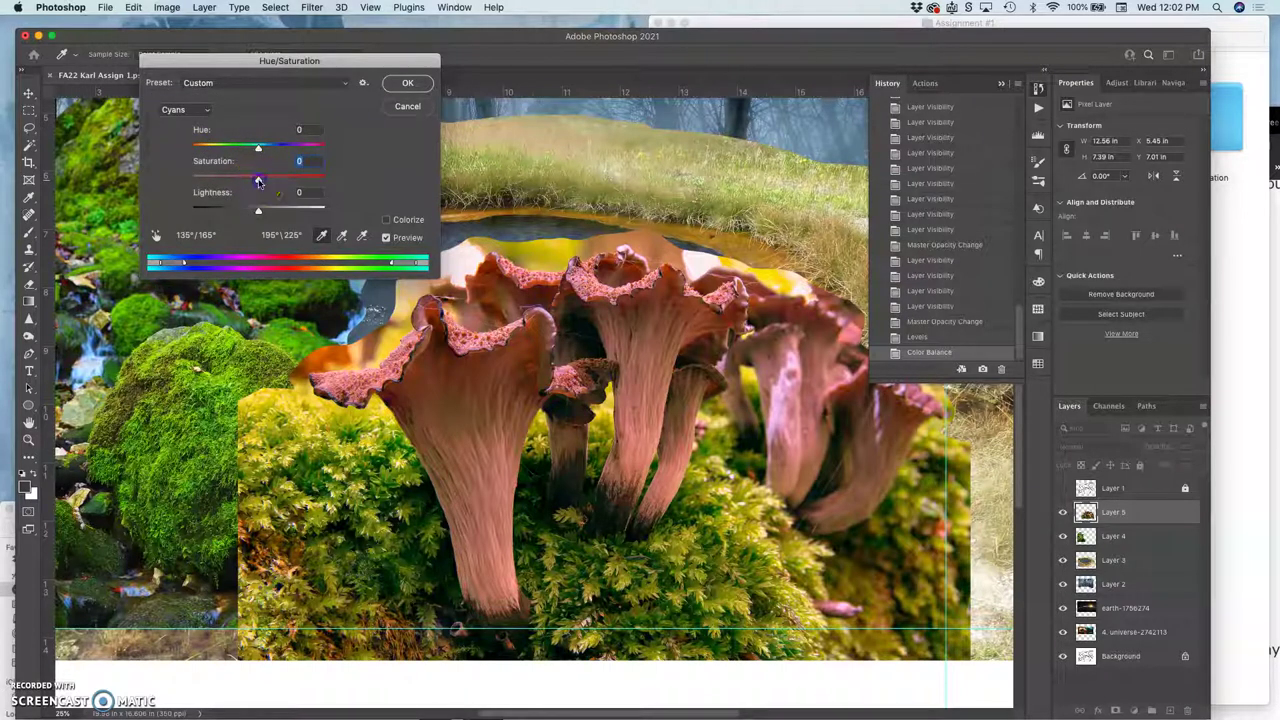
drag(258, 181, 290, 179)
- Switch to the Yellows range and start changing its saturation
click(197, 110)
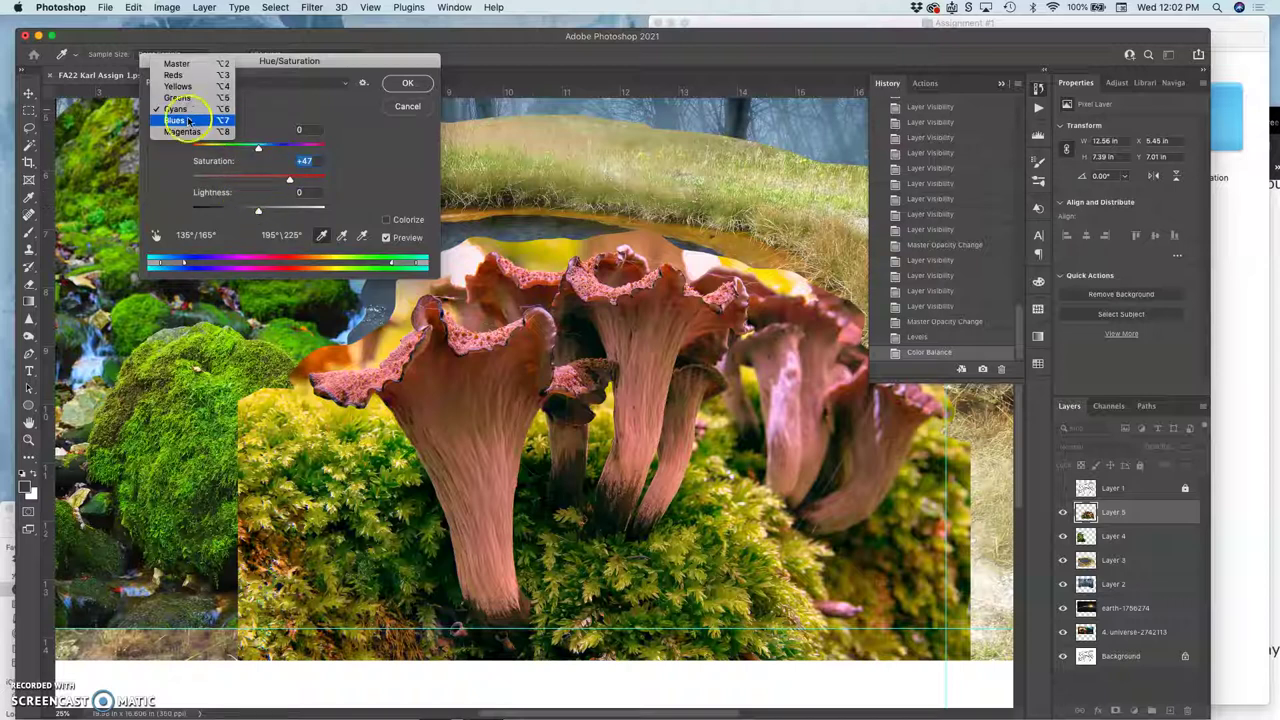
click(183, 90)
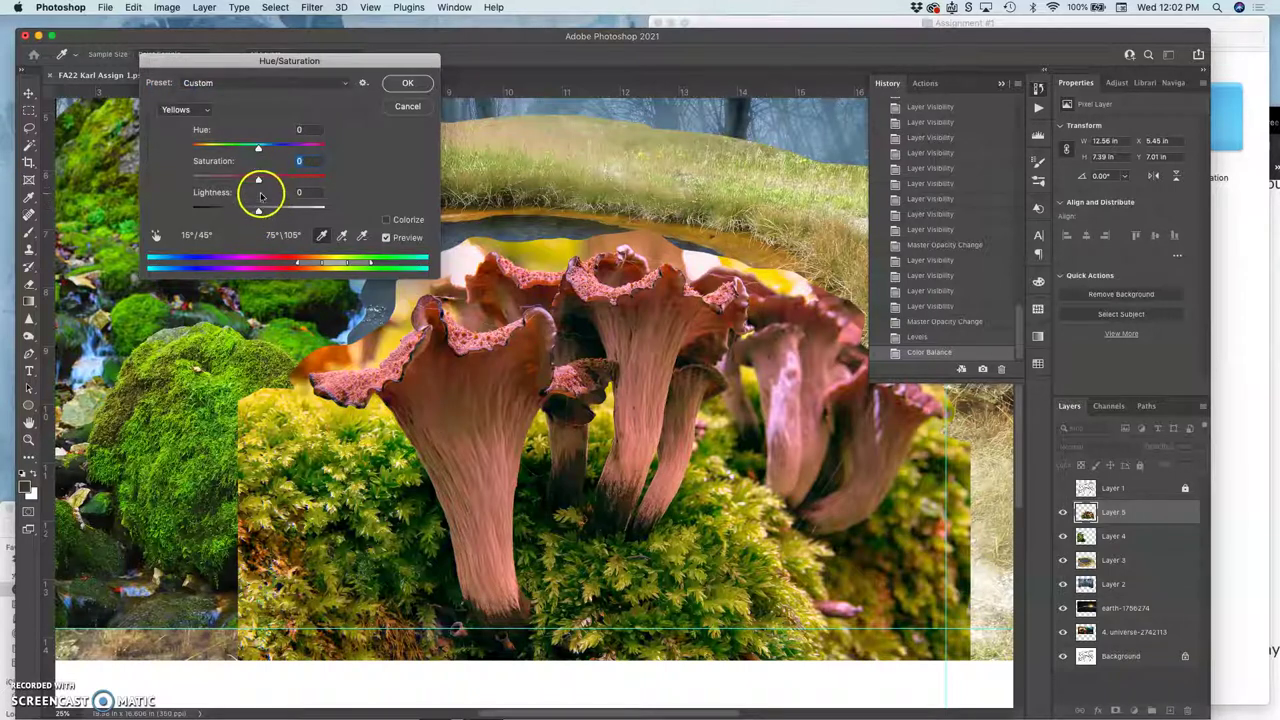
click(258, 180)
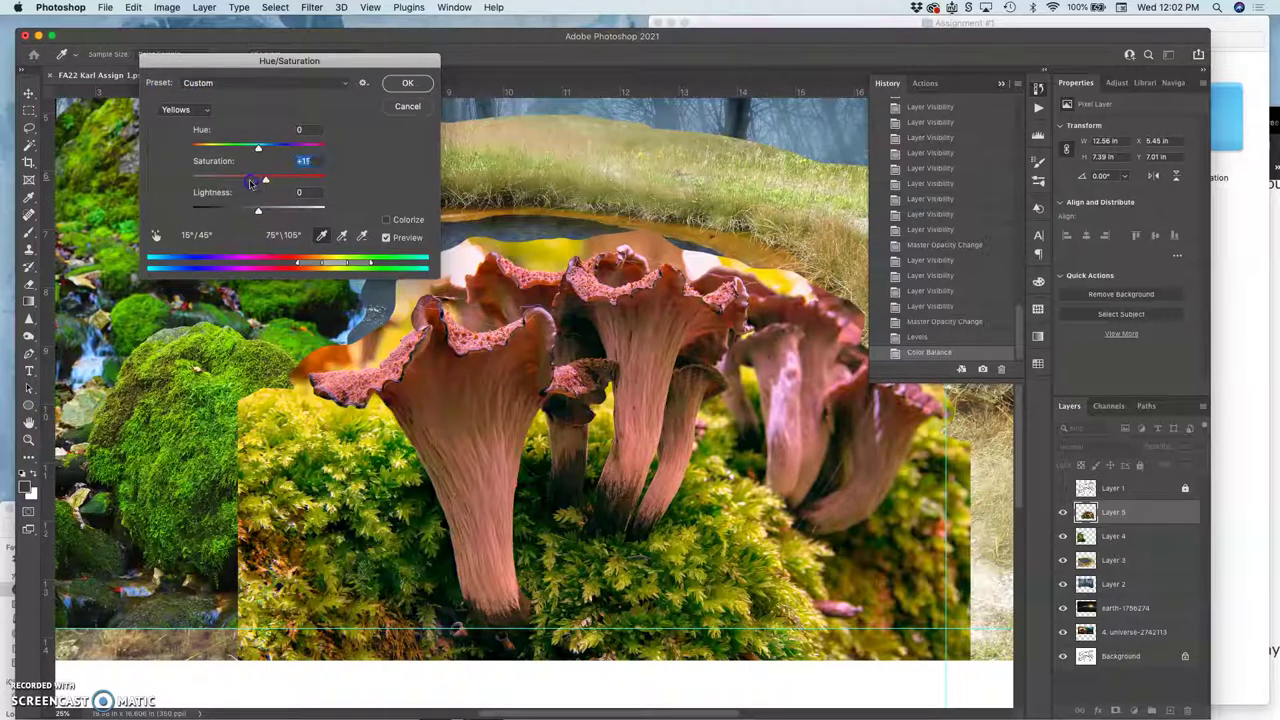